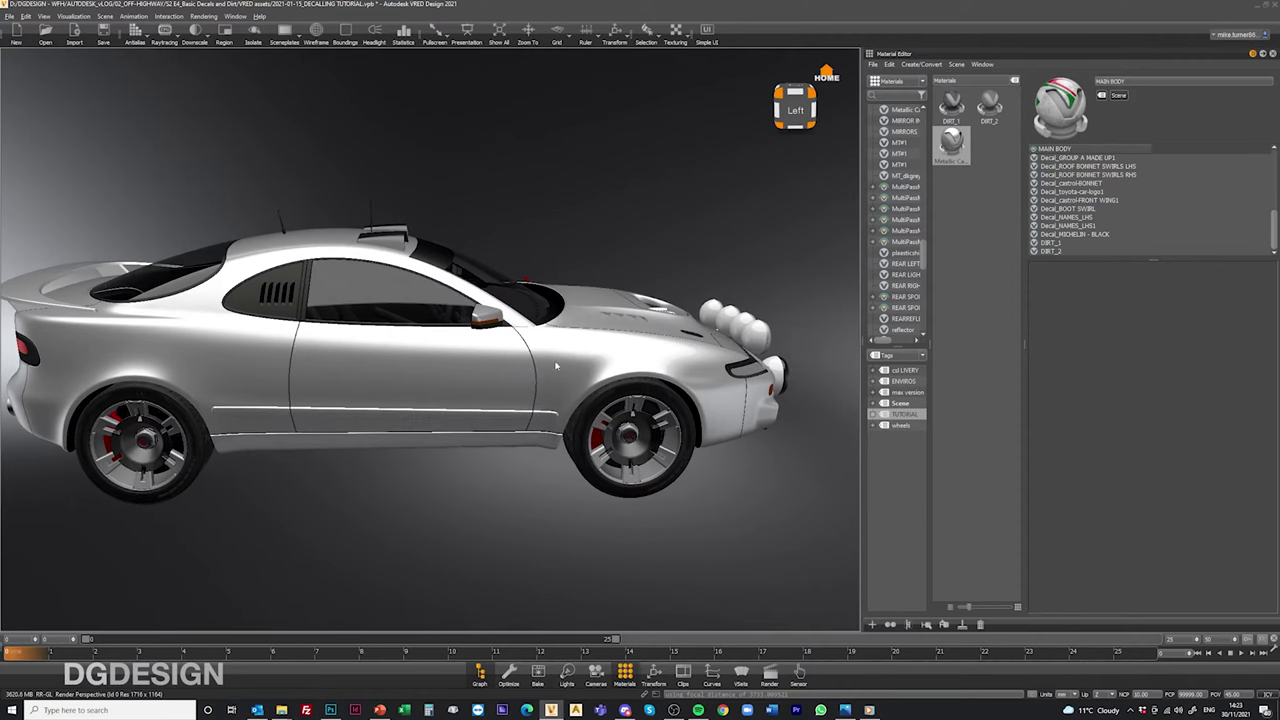
Examine the undecaled white car from both sides and check the decal images in the TEXTURES folder
drag(655, 381, 582, 400)
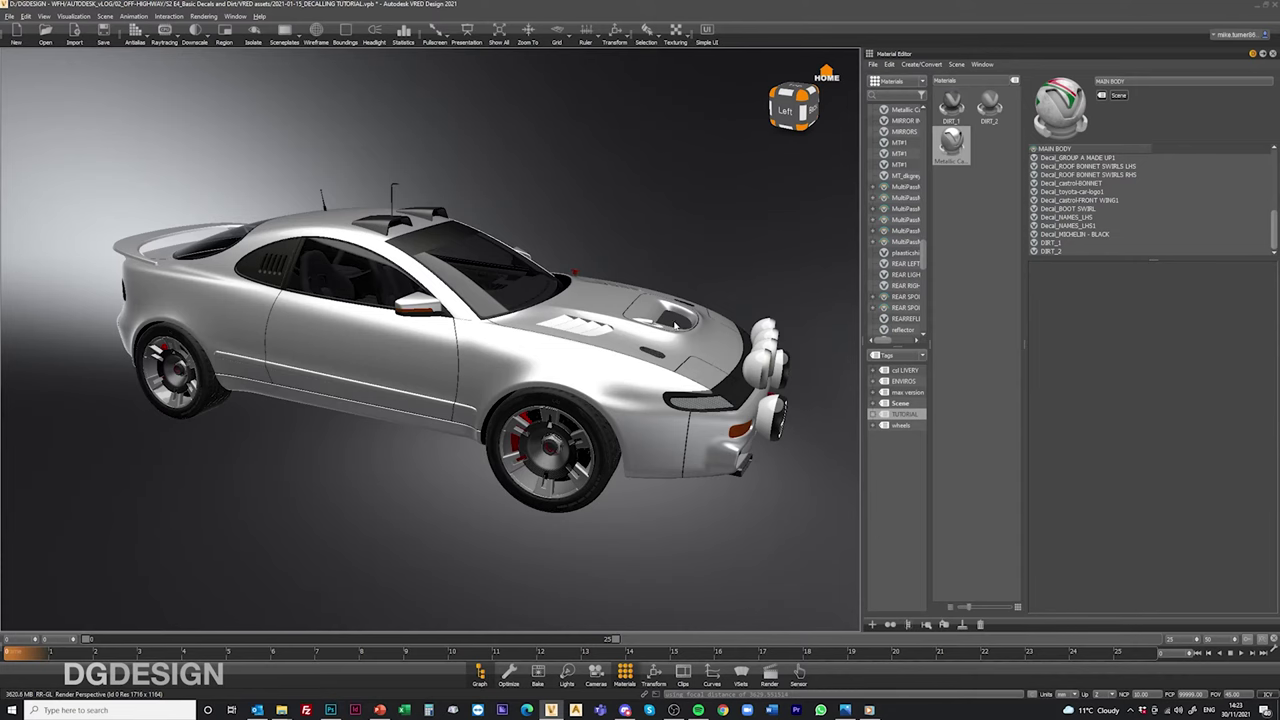
alt+drag(675, 325, 333, 340)
alt+drag(663, 460, 398, 447)
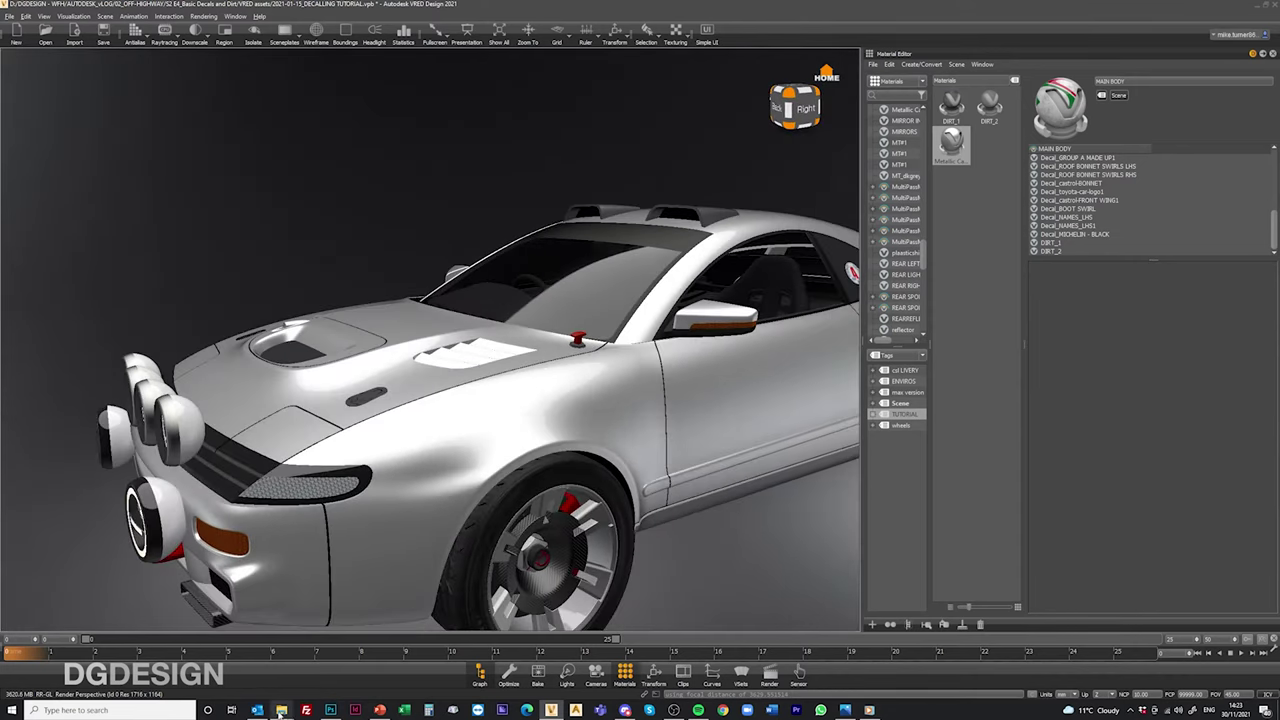
mouse_move(282, 711)
click(305, 660)
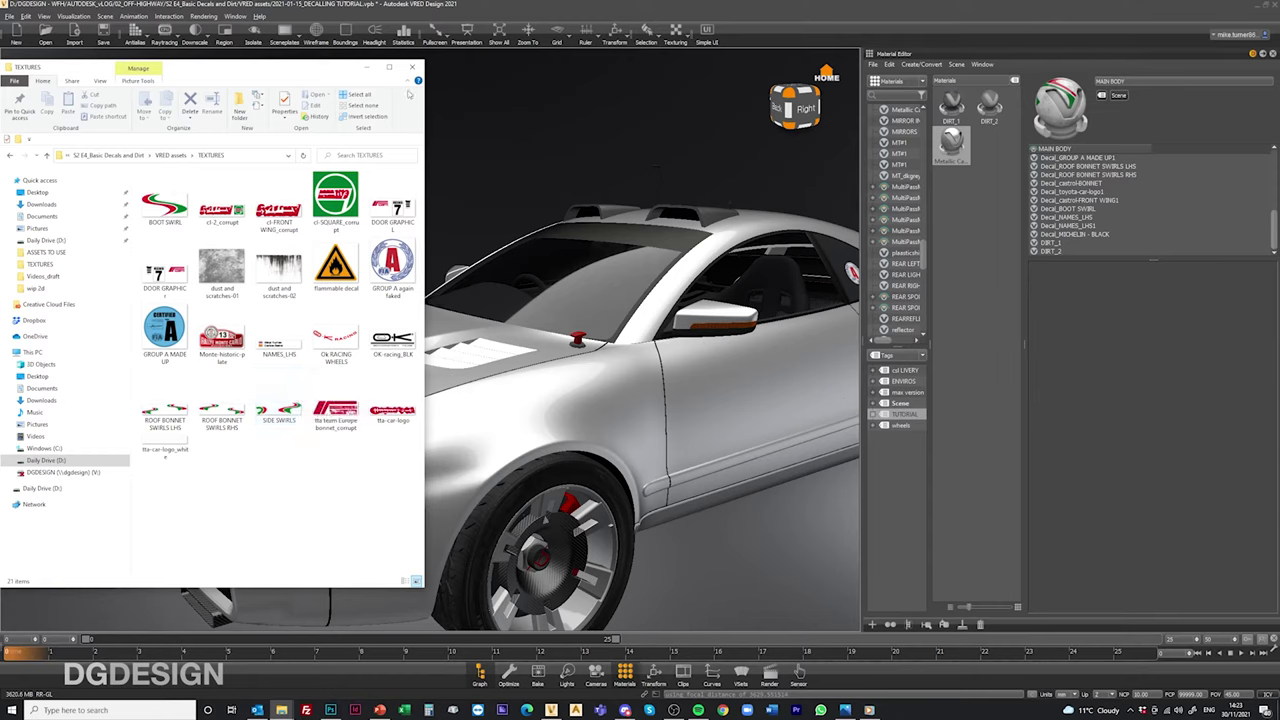
drag(326, 73, 220, 269)
click(620, 334)
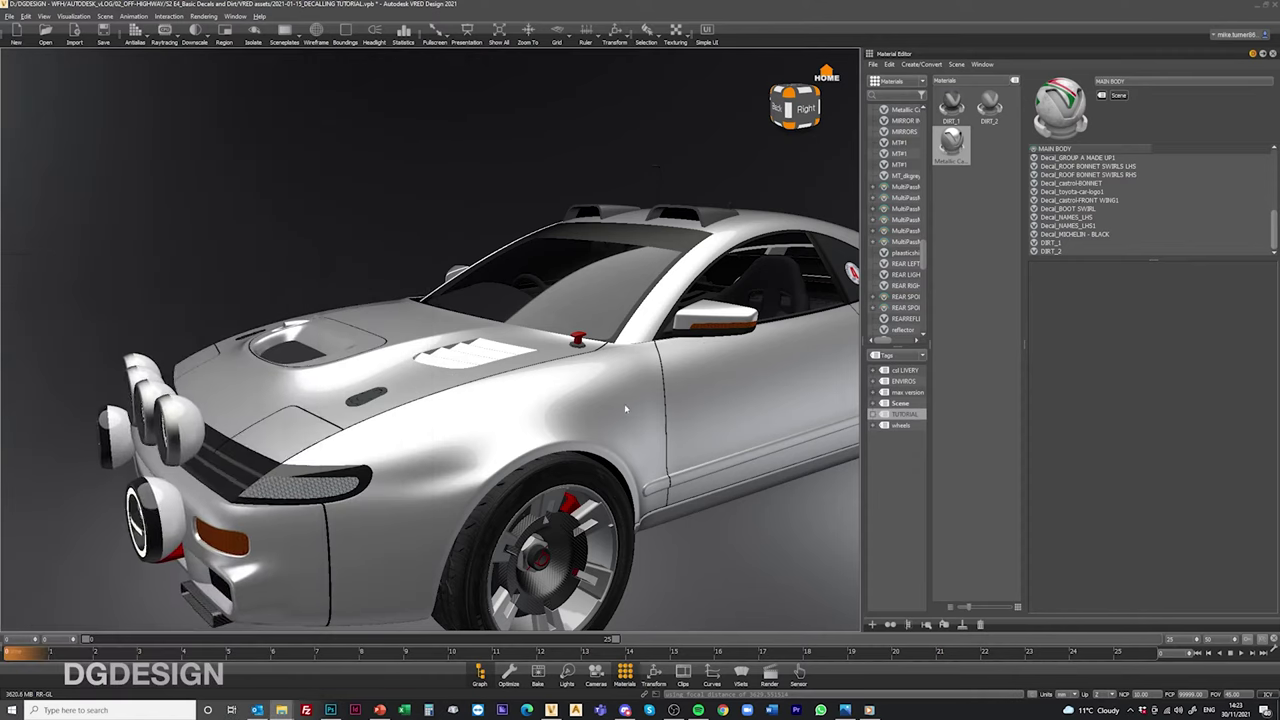
scroll(620, 334, down, 5)
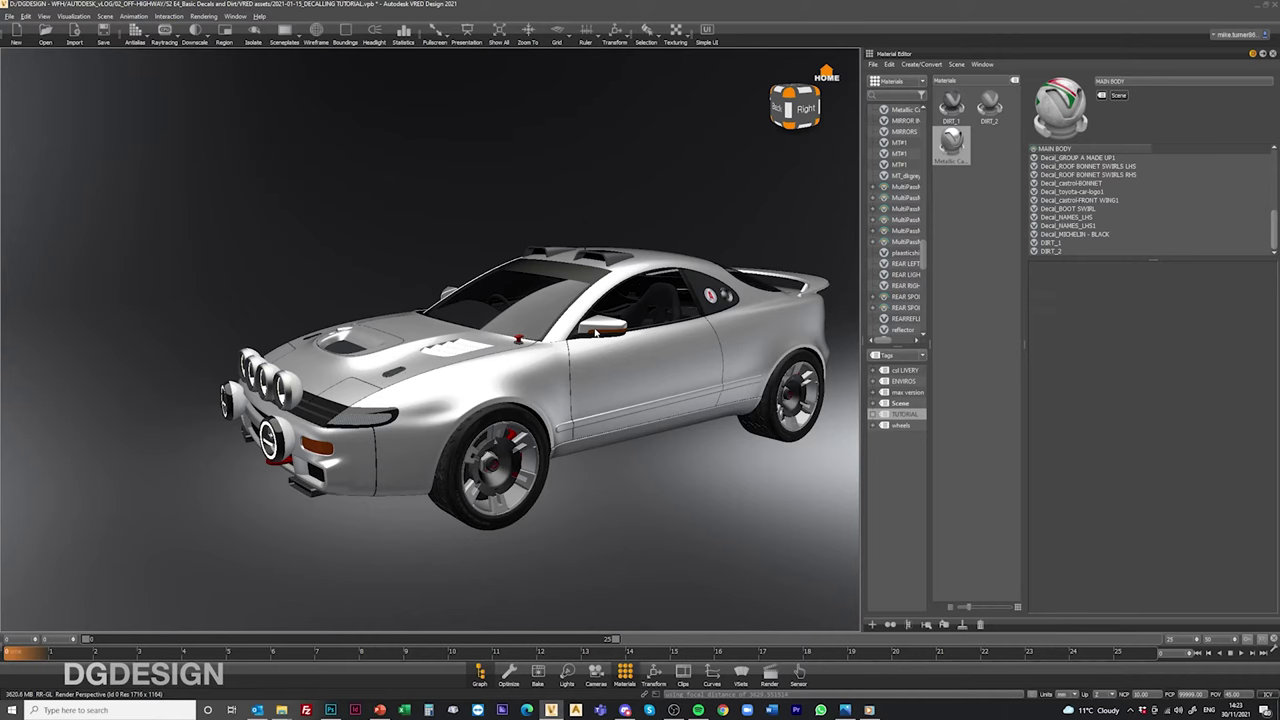
drag(595, 332, 672, 352)
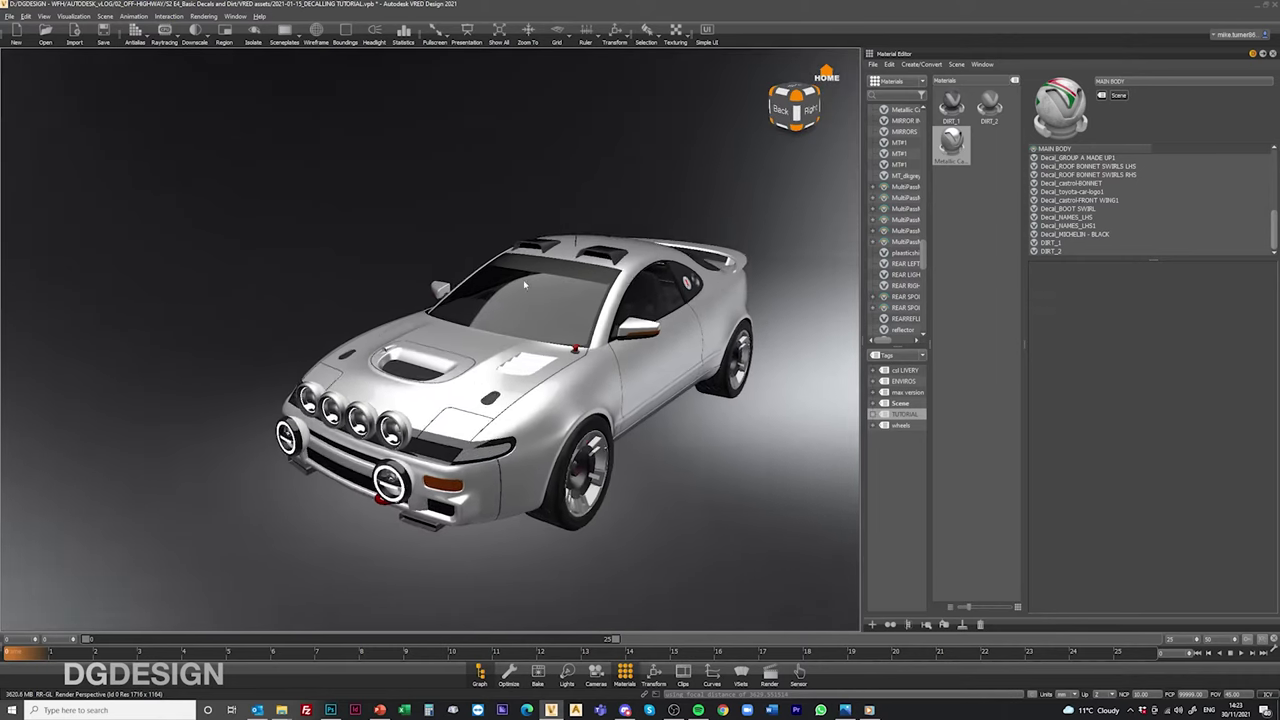
right_drag(672, 352, 652, 307)
middle_drag(467, 378, 410, 335)
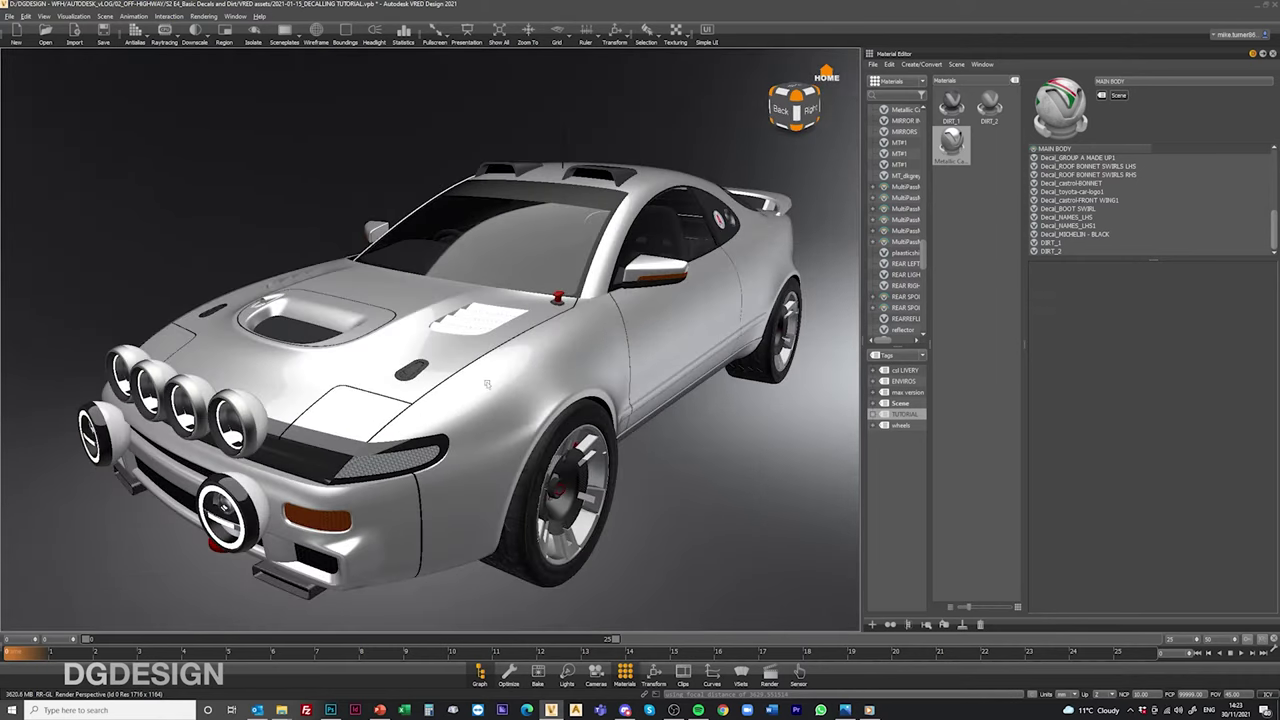
Pick the Metallic Carpaint material from the car body, show the wireframe, and examine the mesh on both sides of the bonnet
ctrl+shift+click(483, 379)
click(316, 30)
drag(356, 332, 507, 397)
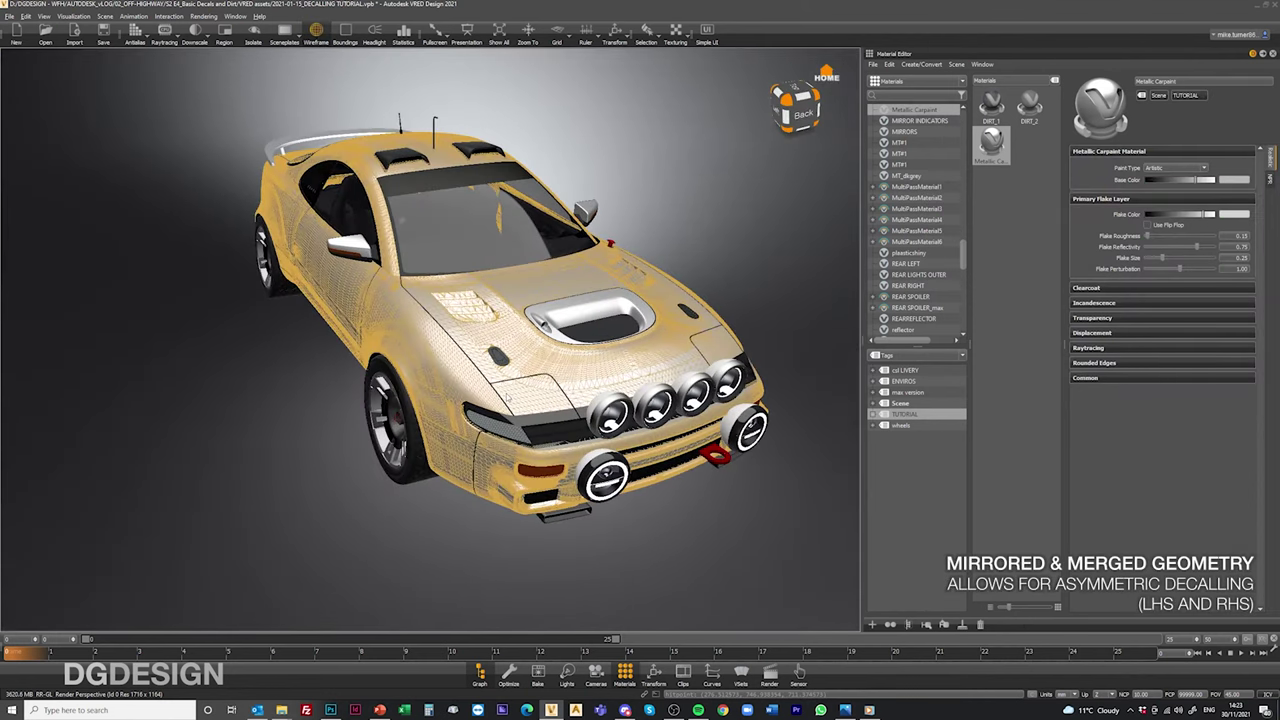
drag(375, 322, 465, 385)
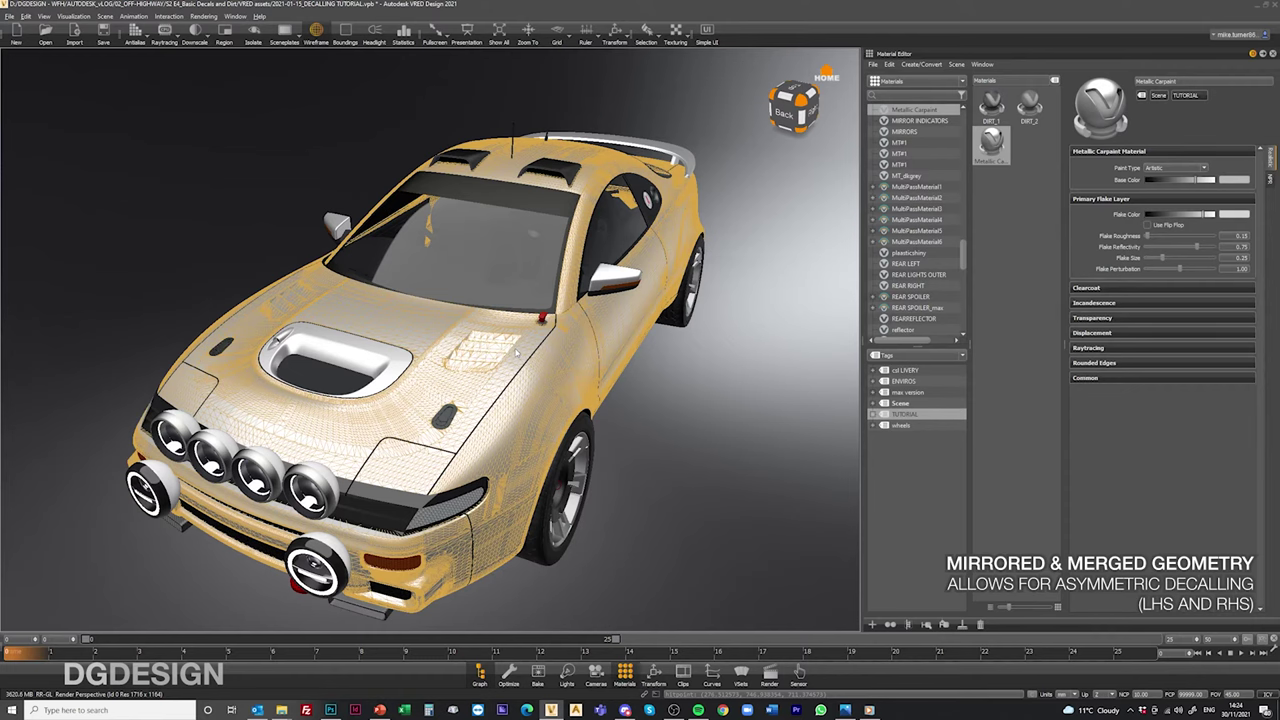
drag(515, 351, 360, 342)
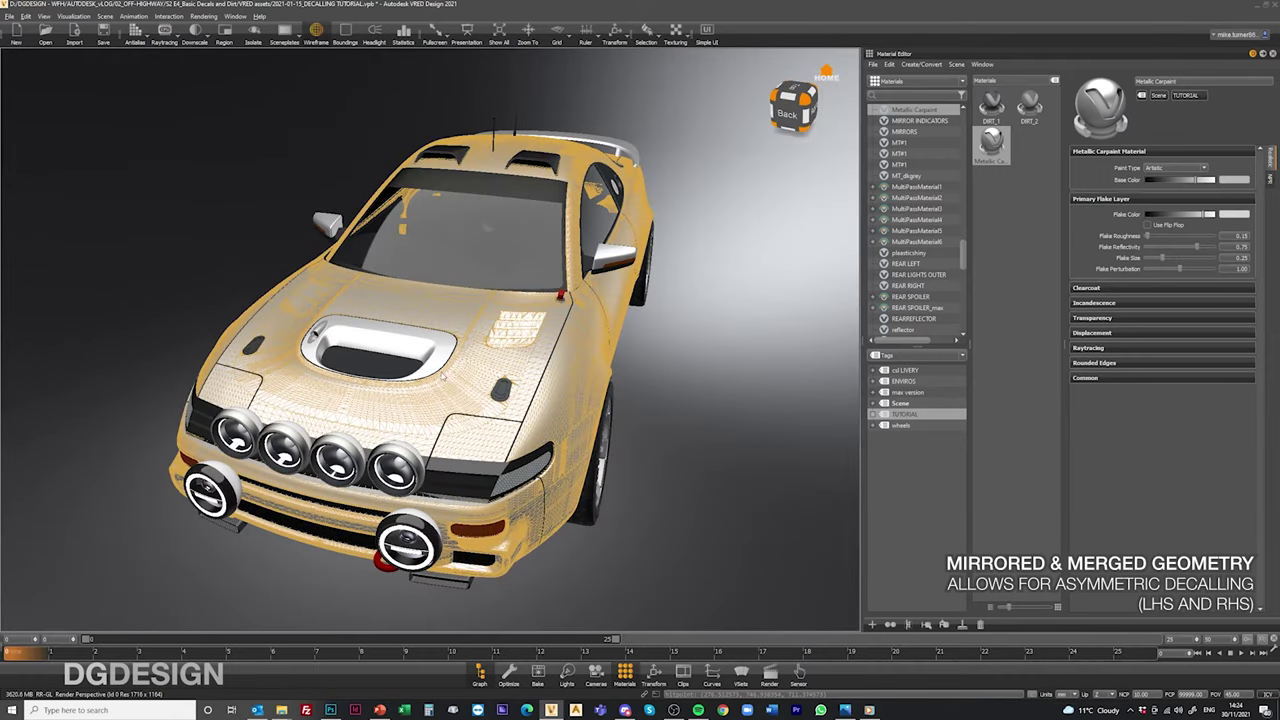
Switch to File Explorer's TEXTURES folder, place its window clear of the car's door, and look over the door graphic files
mouse_move(283, 712)
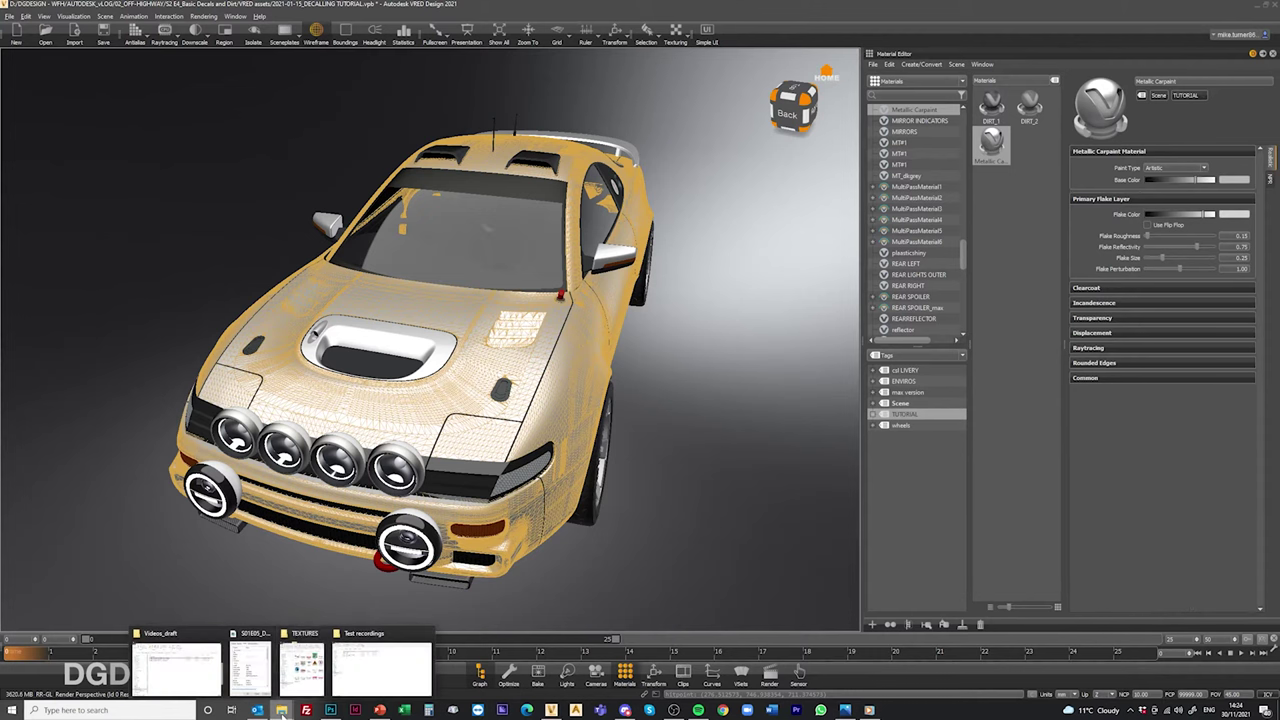
click(293, 657)
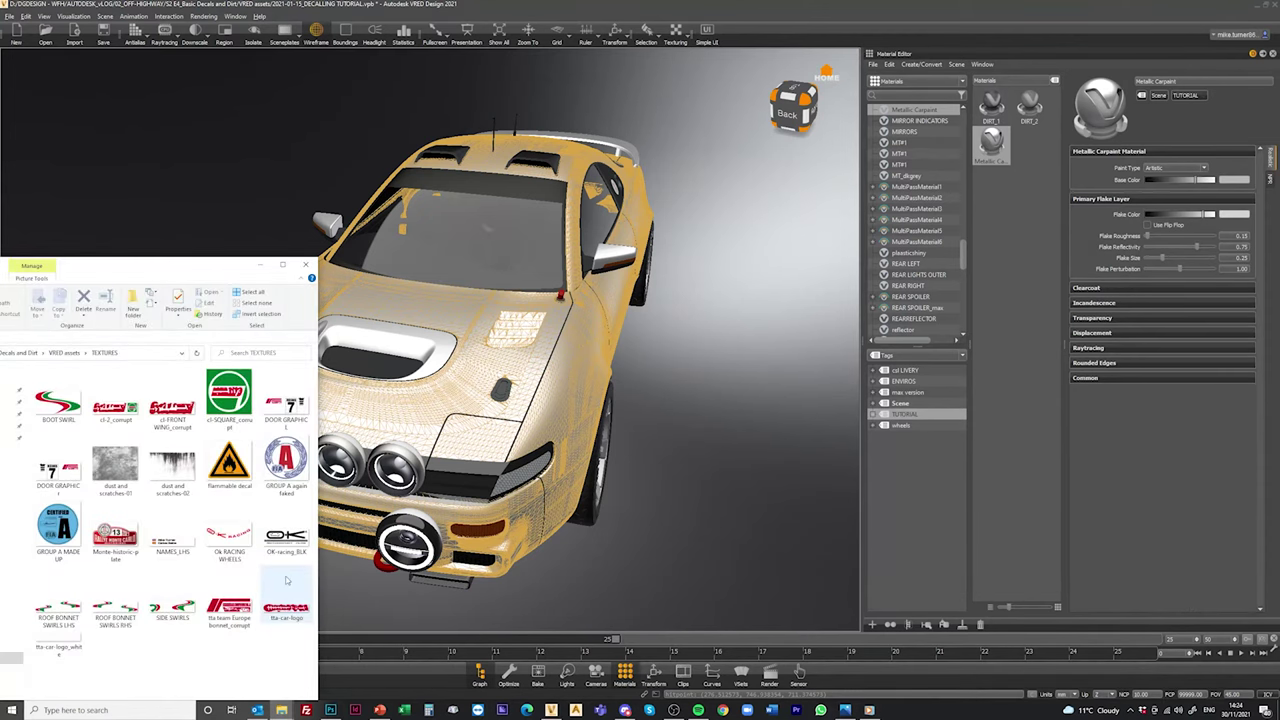
drag(142, 268, 142, 67)
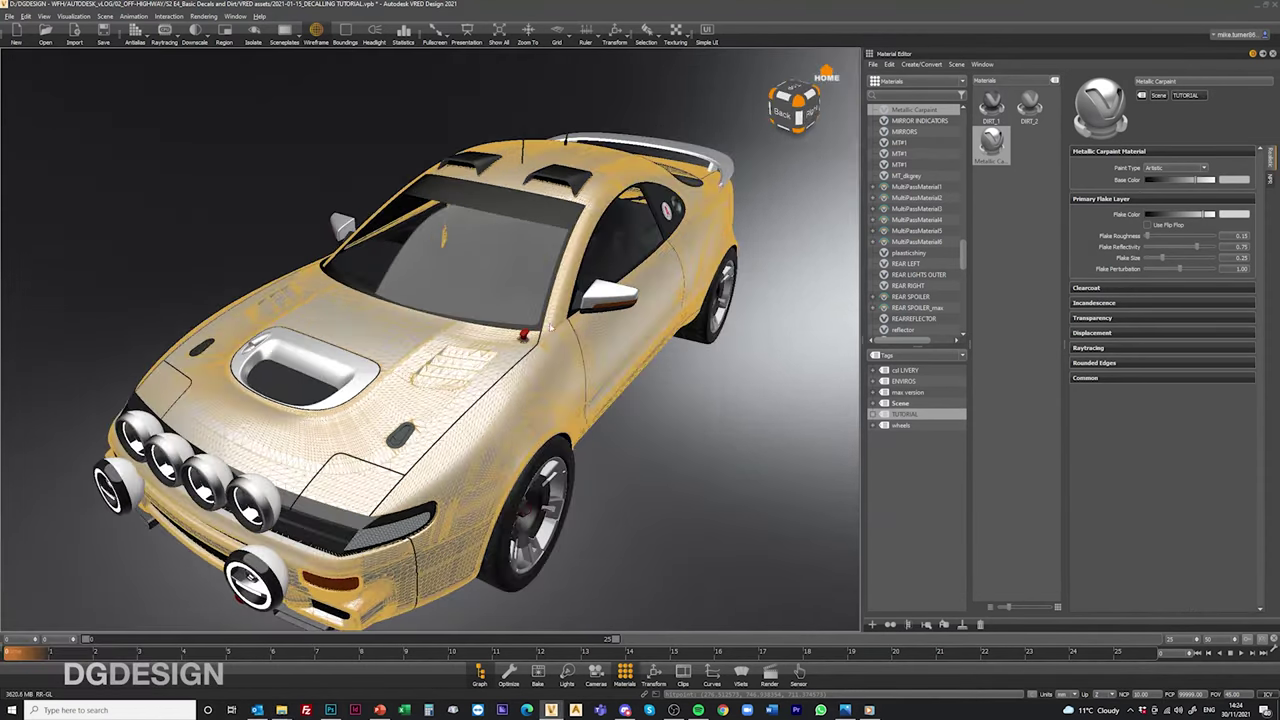
middle_drag(500, 369, 592, 320)
click(284, 709)
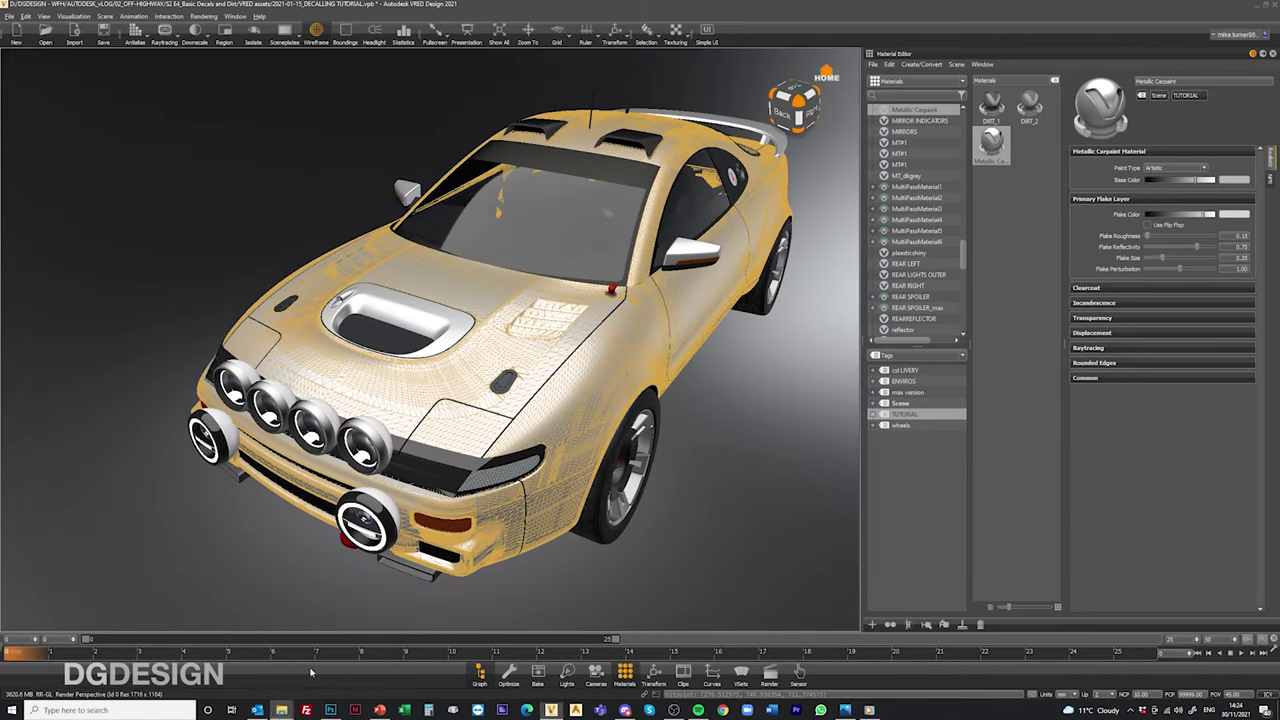
mouse_move(282, 708)
click(290, 660)
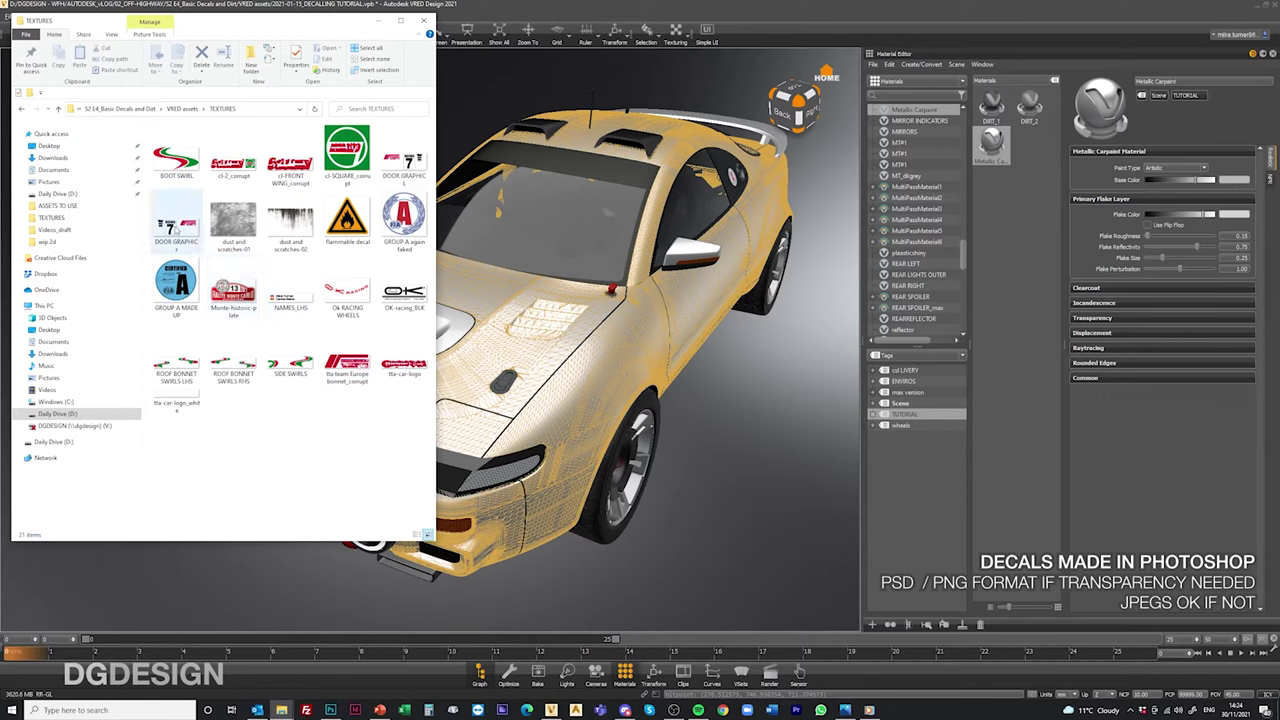
mouse_move(175, 226)
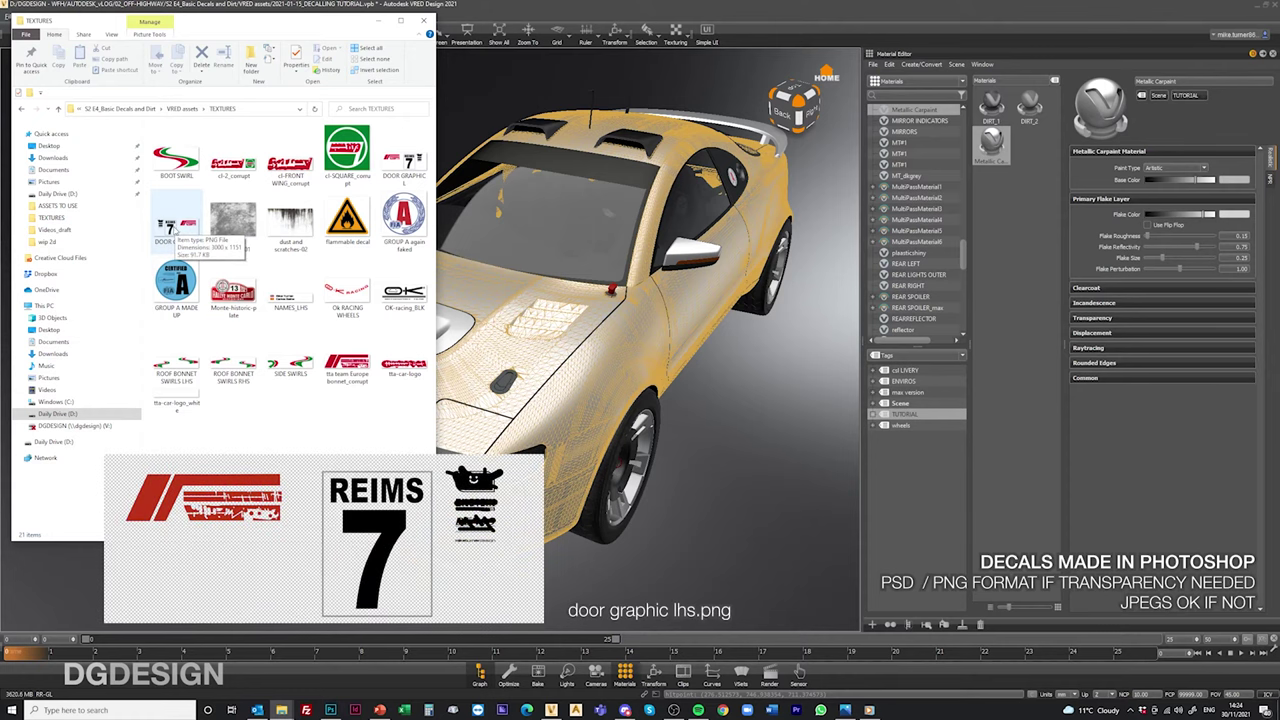
Apply the DOOR GRAPHIC L image to the car's door with Add Decal enabled and the Edit Object Only option
drag(403, 158, 675, 333)
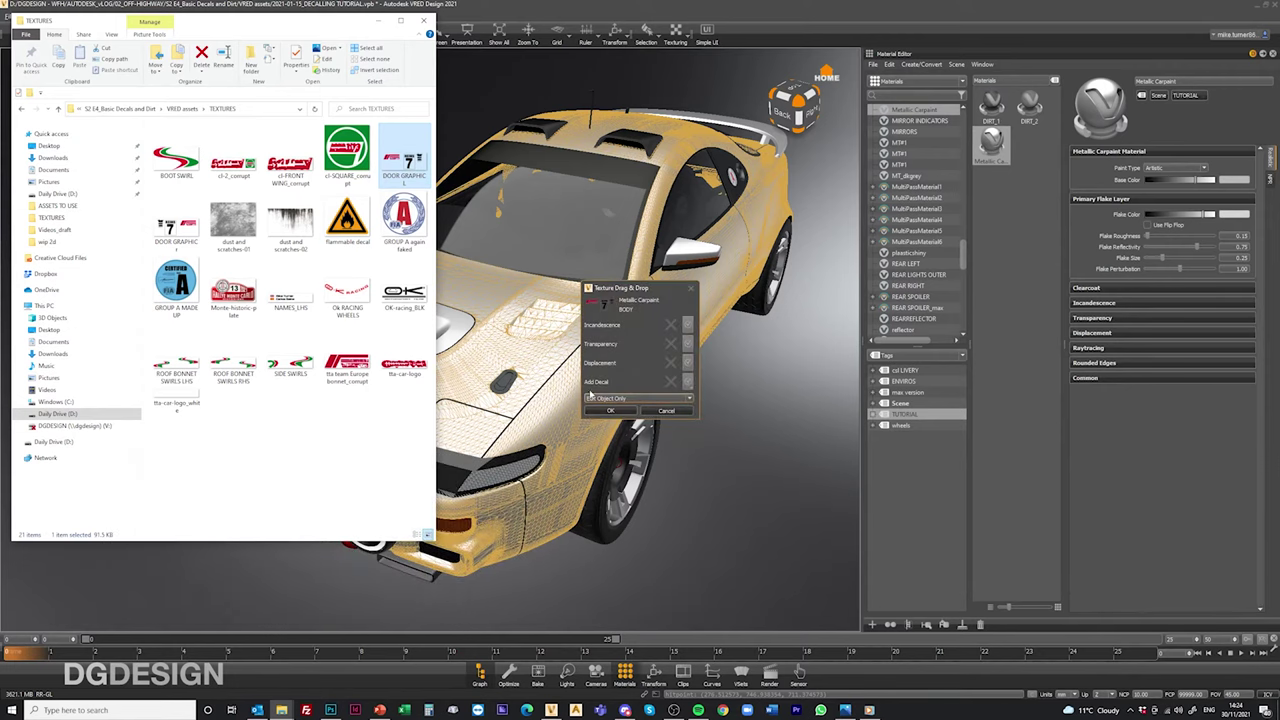
click(688, 382)
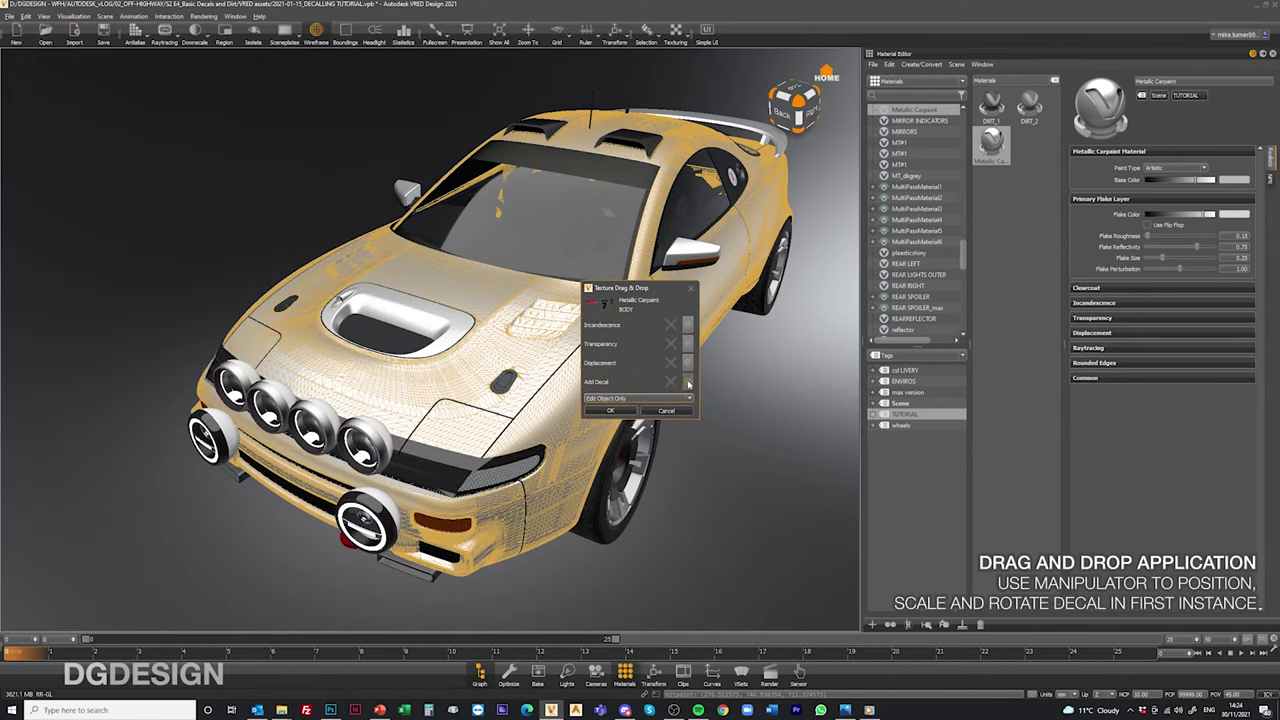
click(612, 412)
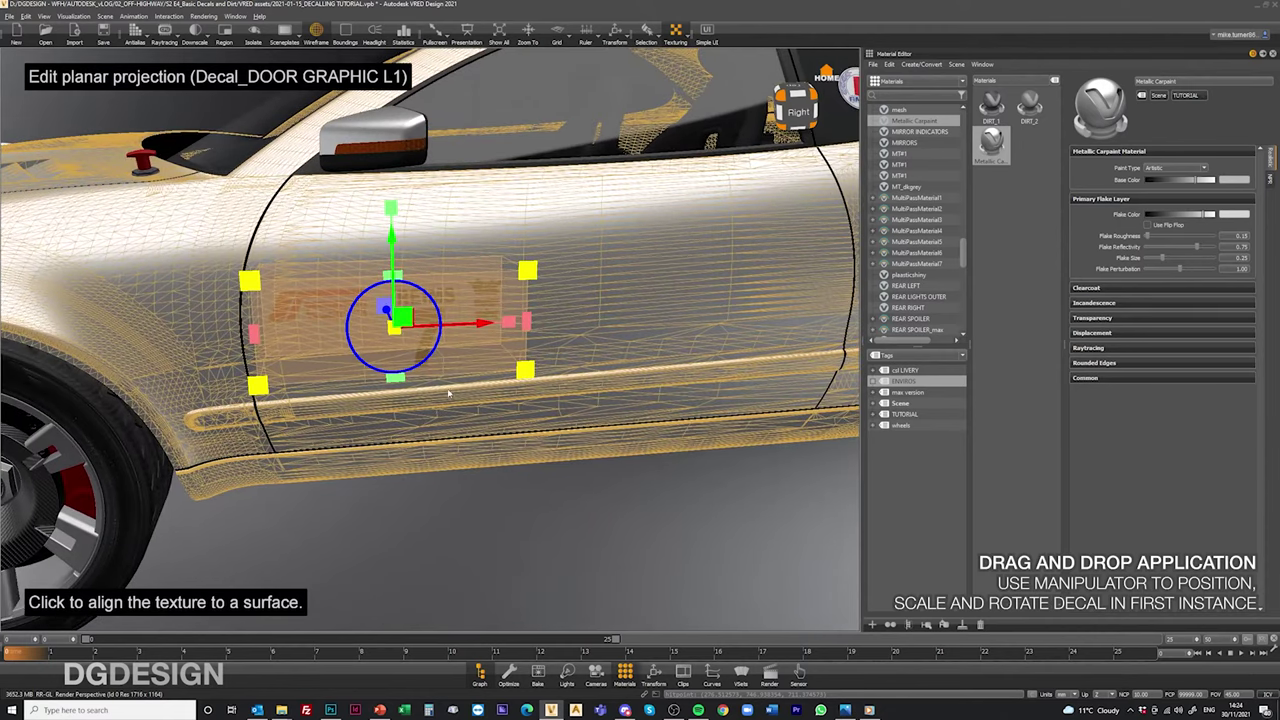
Scale up the door decal's planar projection uniformly and move it rearward along the door
click(394, 328)
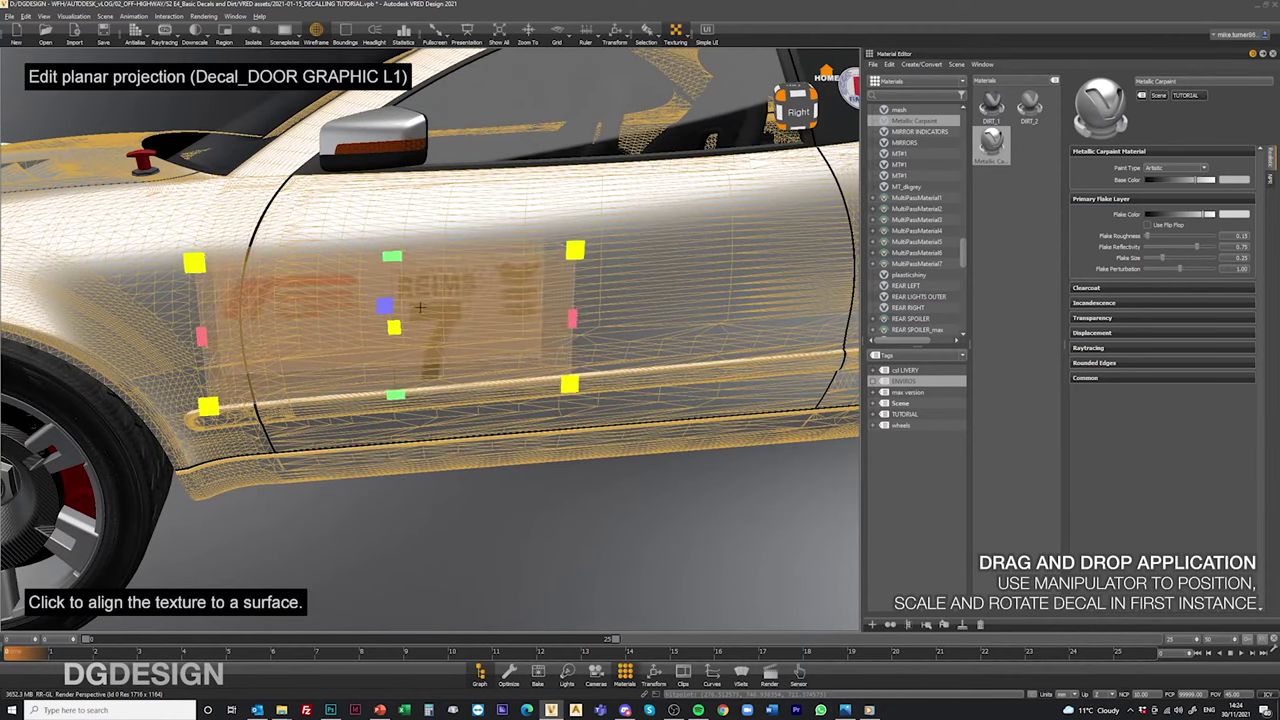
drag(420, 307, 466, 277)
drag(489, 321, 706, 309)
alt+drag(551, 328, 503, 357)
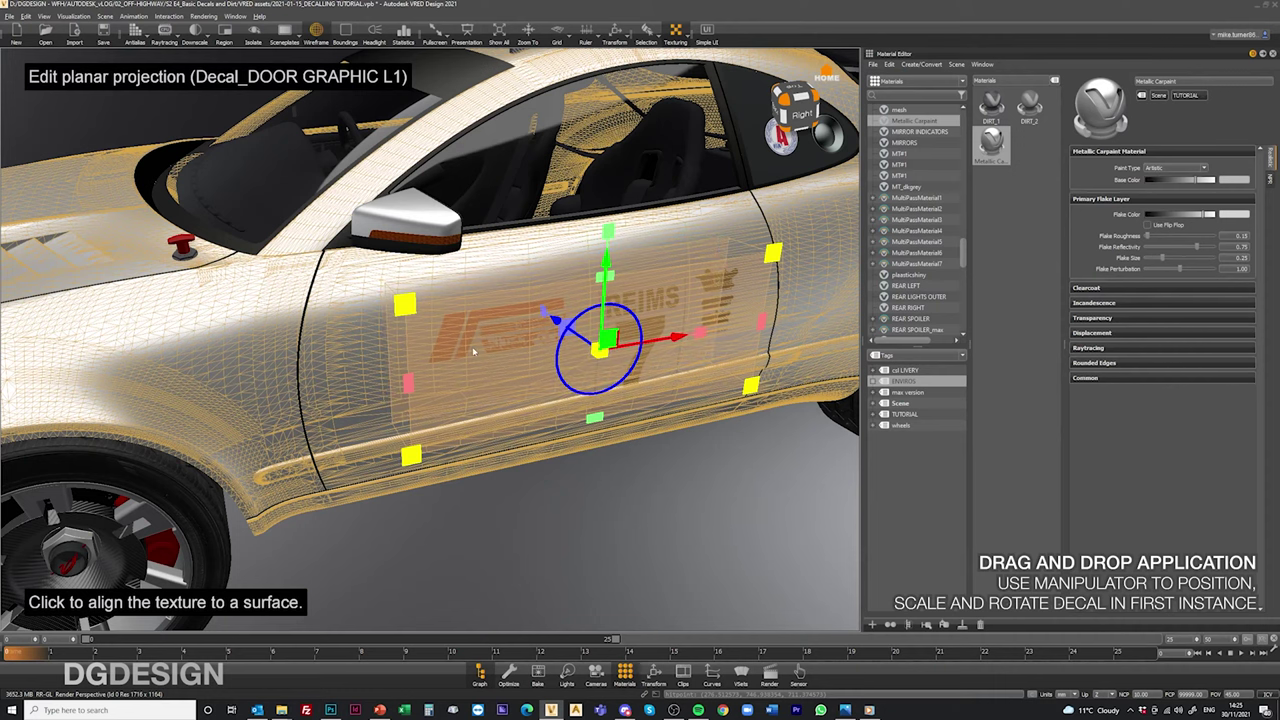
alt+drag(478, 349, 589, 323)
alt+right_drag(589, 323, 580, 355)
alt+middle_drag(580, 355, 517, 323)
alt+right_drag(517, 323, 565, 315)
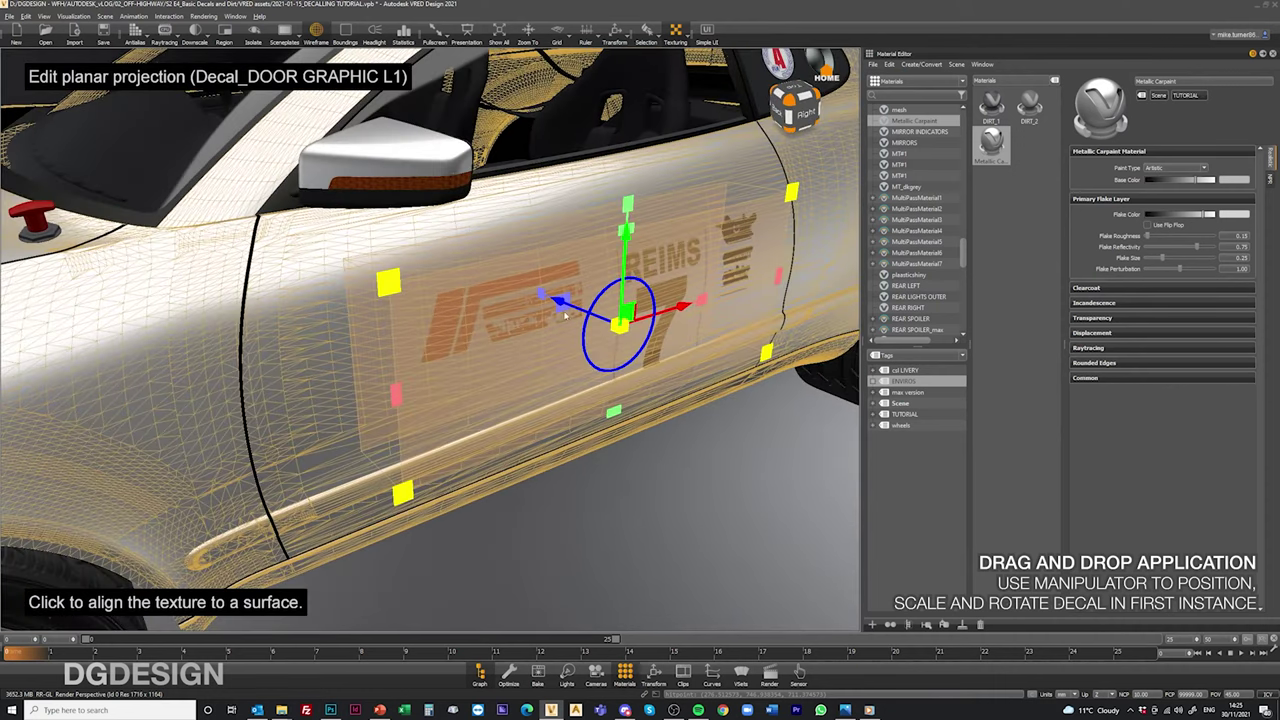
Pull the decal projection outward from the door surface, then fine-tune its rotation and lengthwise position on the door
drag(565, 301, 482, 270)
alt+right_drag(566, 372, 698, 292)
alt+drag(698, 292, 547, 318)
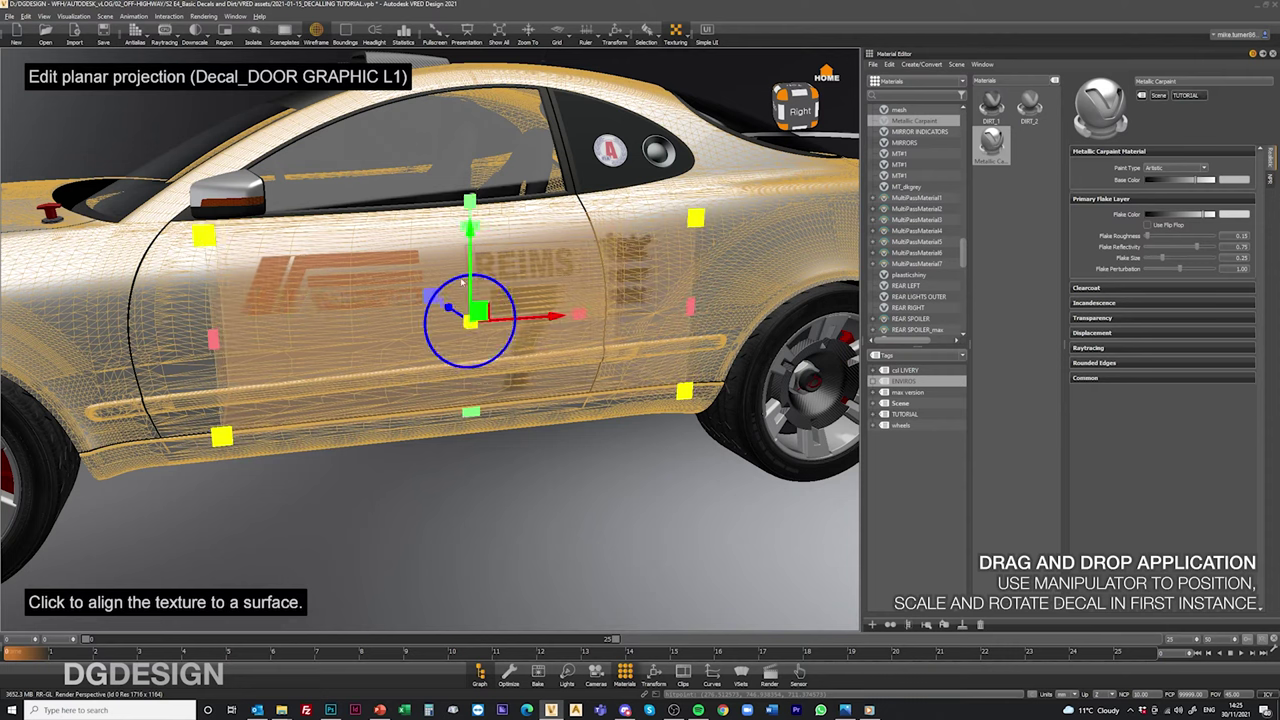
drag(459, 278, 458, 277)
drag(548, 312, 562, 308)
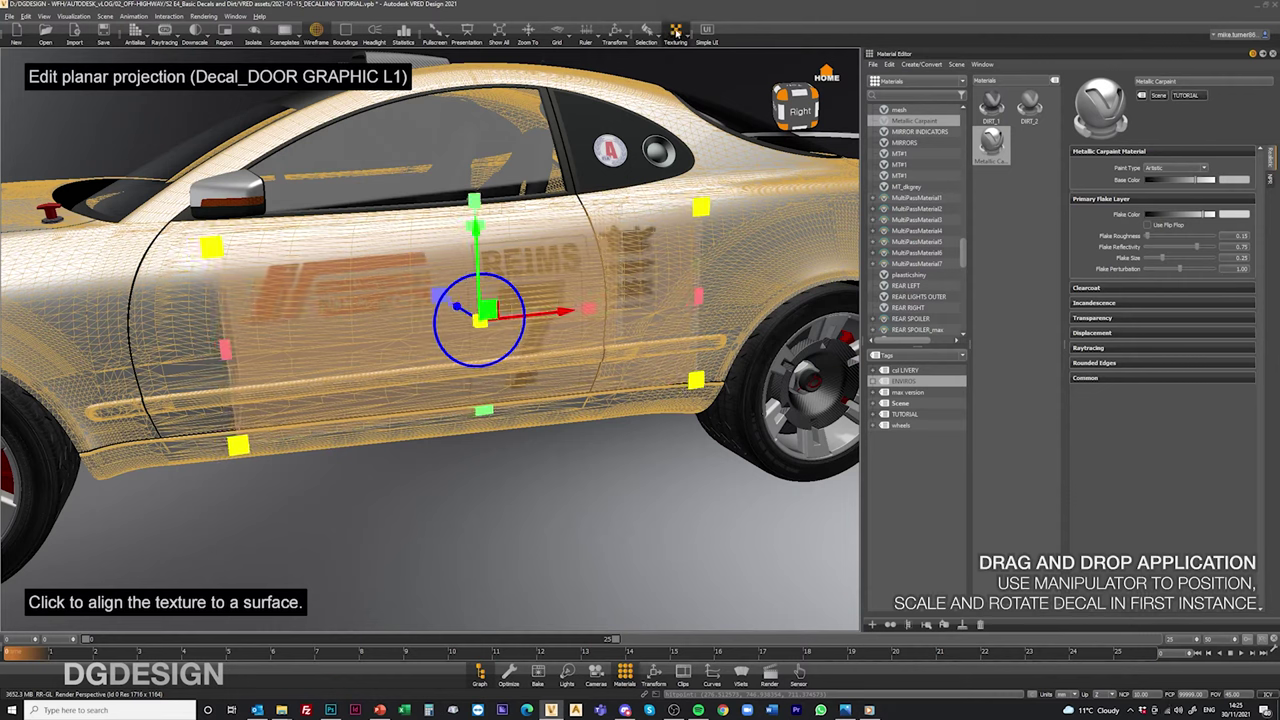
Leave texture editing and turn off the wireframe to view the decal on the car's side
click(677, 33)
click(317, 33)
right_drag(513, 309, 410, 318)
drag(410, 318, 408, 344)
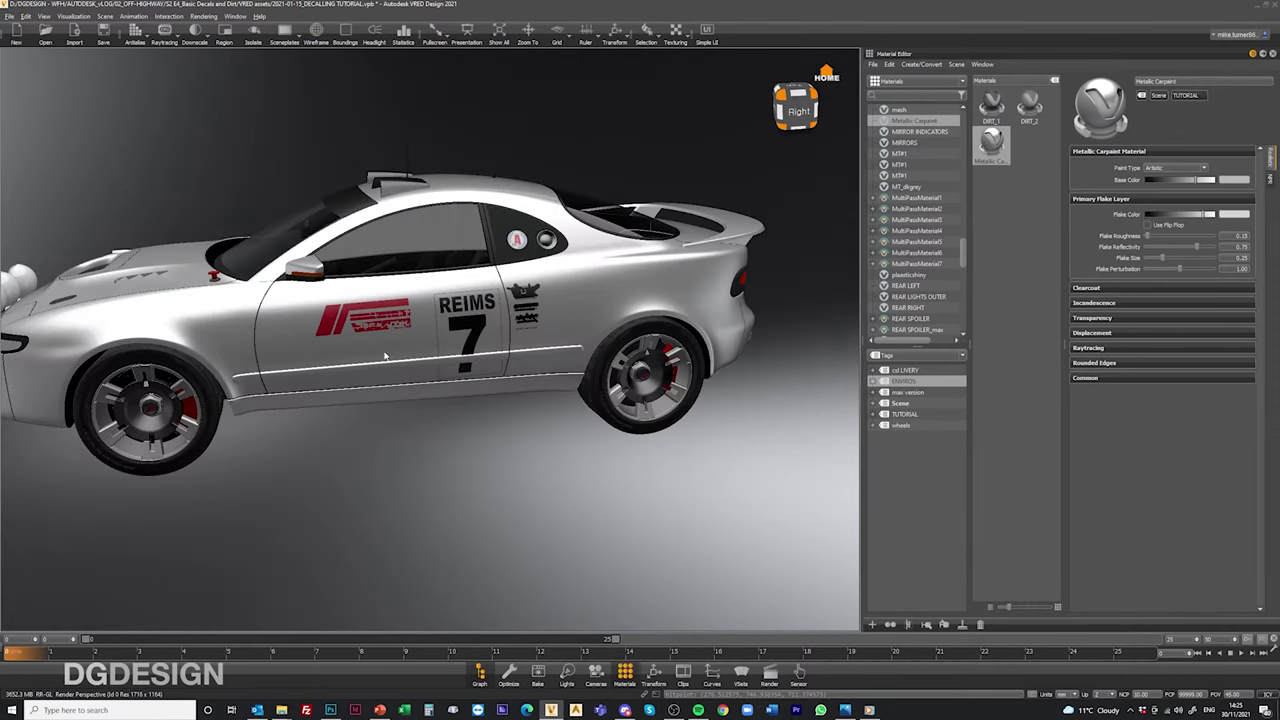
Assign the TUTORIAL tag to the body's new multipass material and list the materials under that tag
ctrl+click(589, 309)
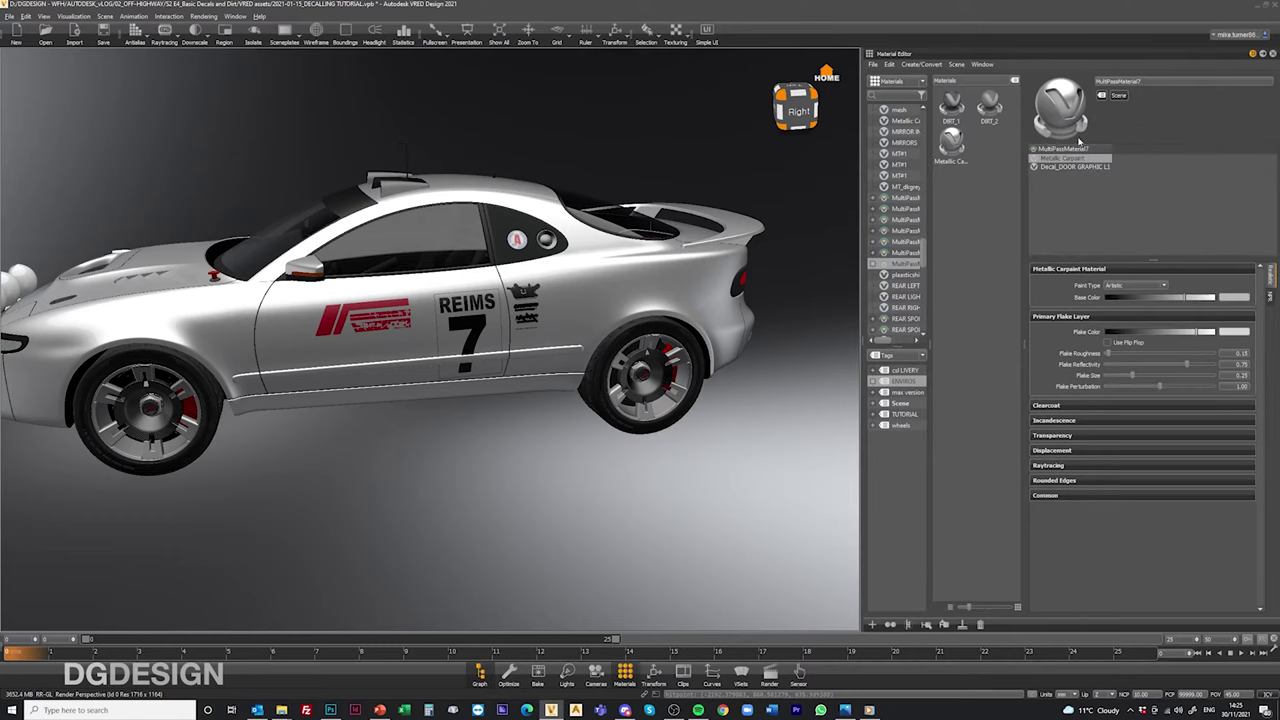
click(1101, 95)
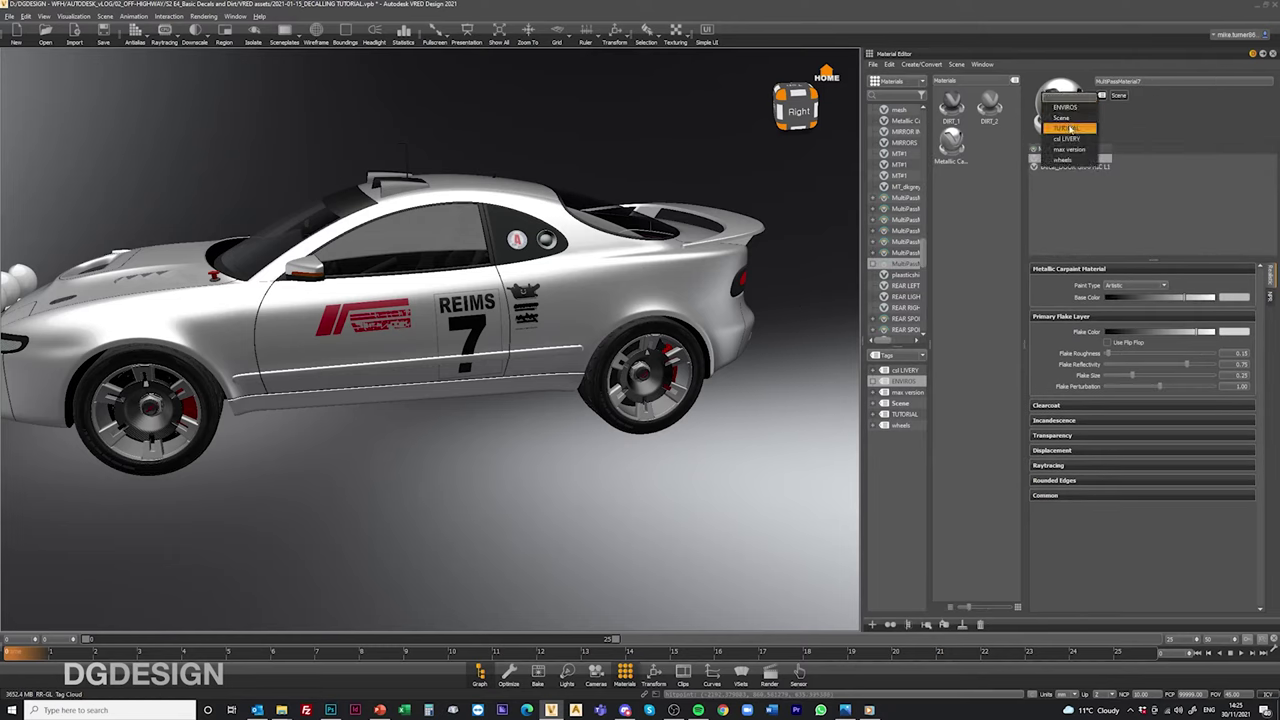
click(1068, 128)
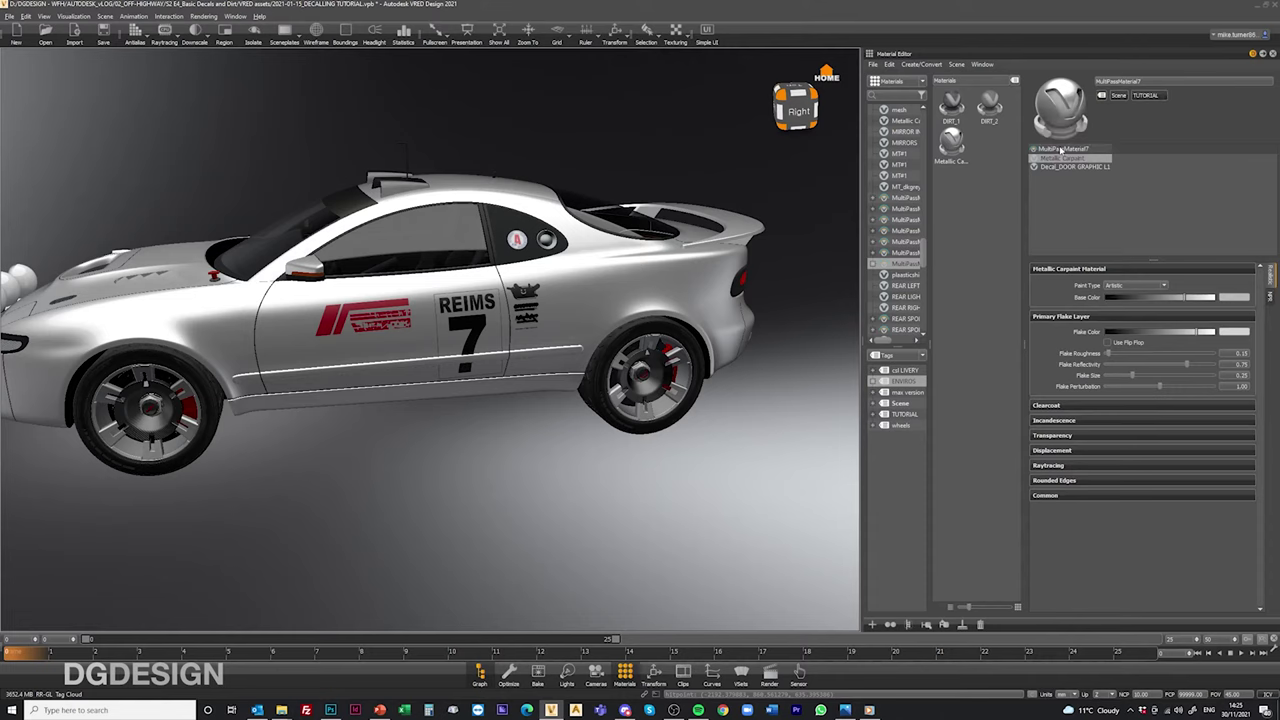
click(902, 413)
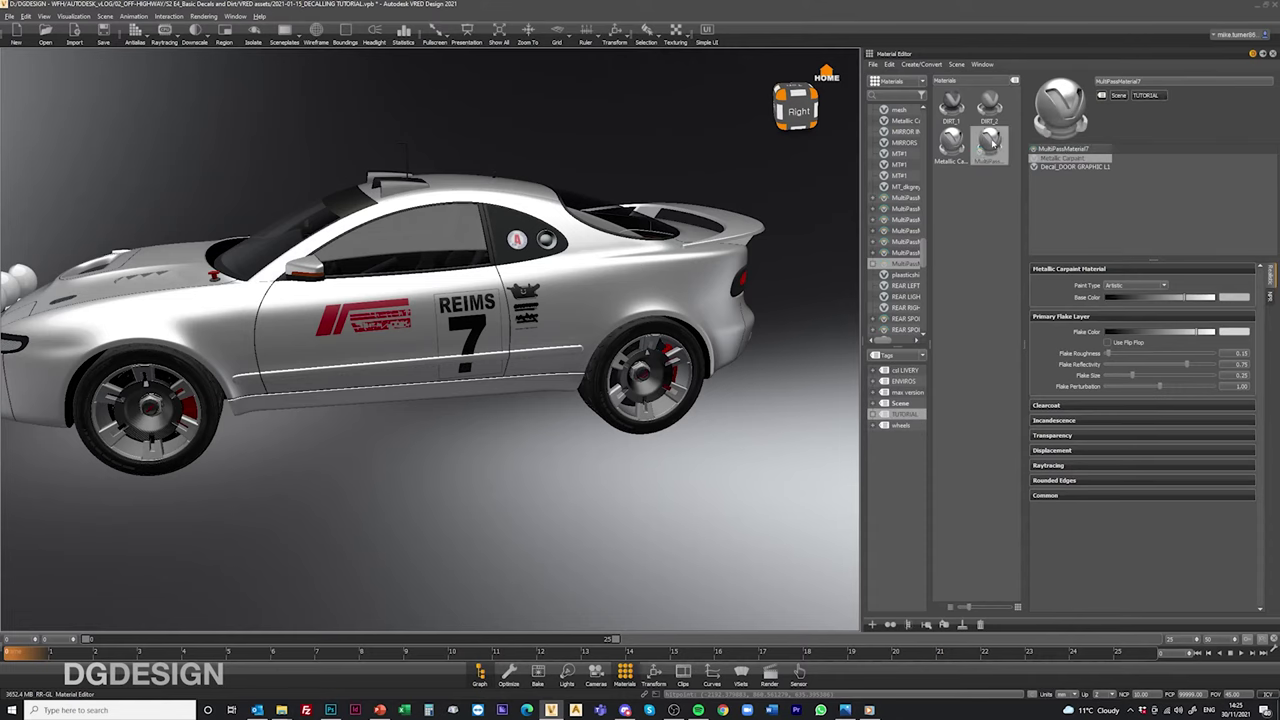
Select the door graphic decal layer in the multipass material and review its diffuse texture settings
scroll(636, 313, down, 3)
alt+drag(636, 313, 652, 330)
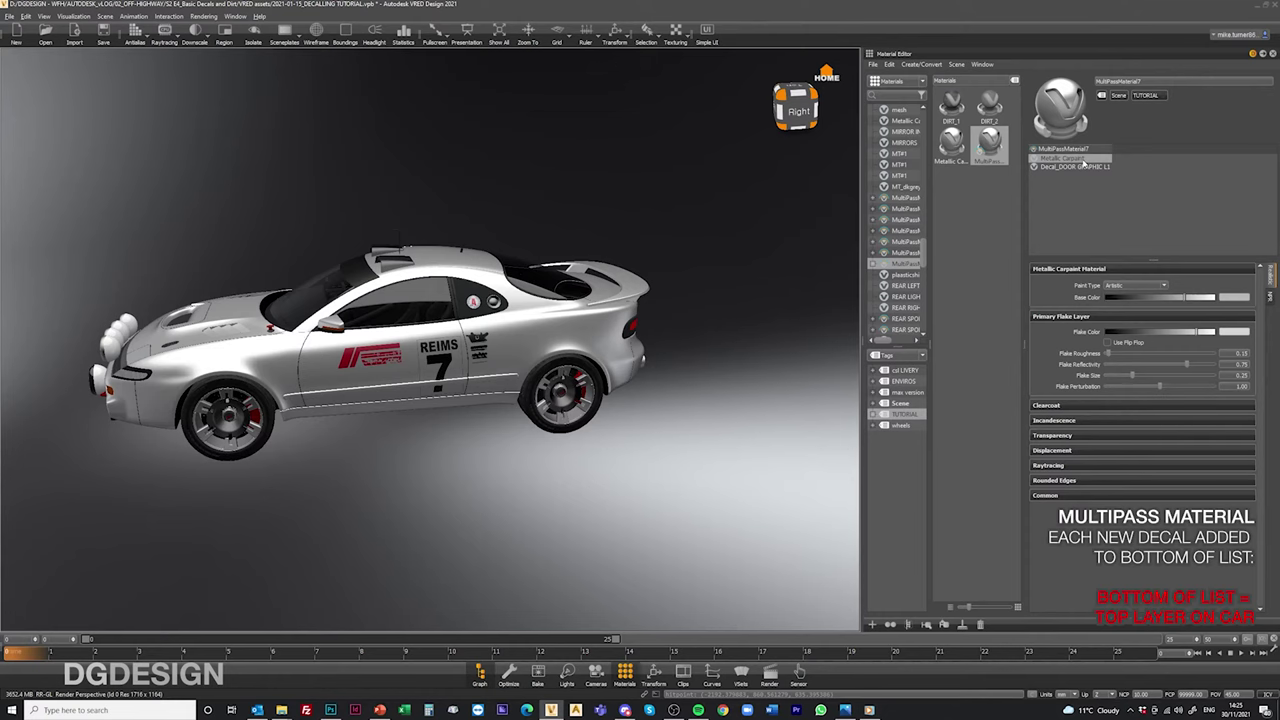
drag(412, 313, 446, 351)
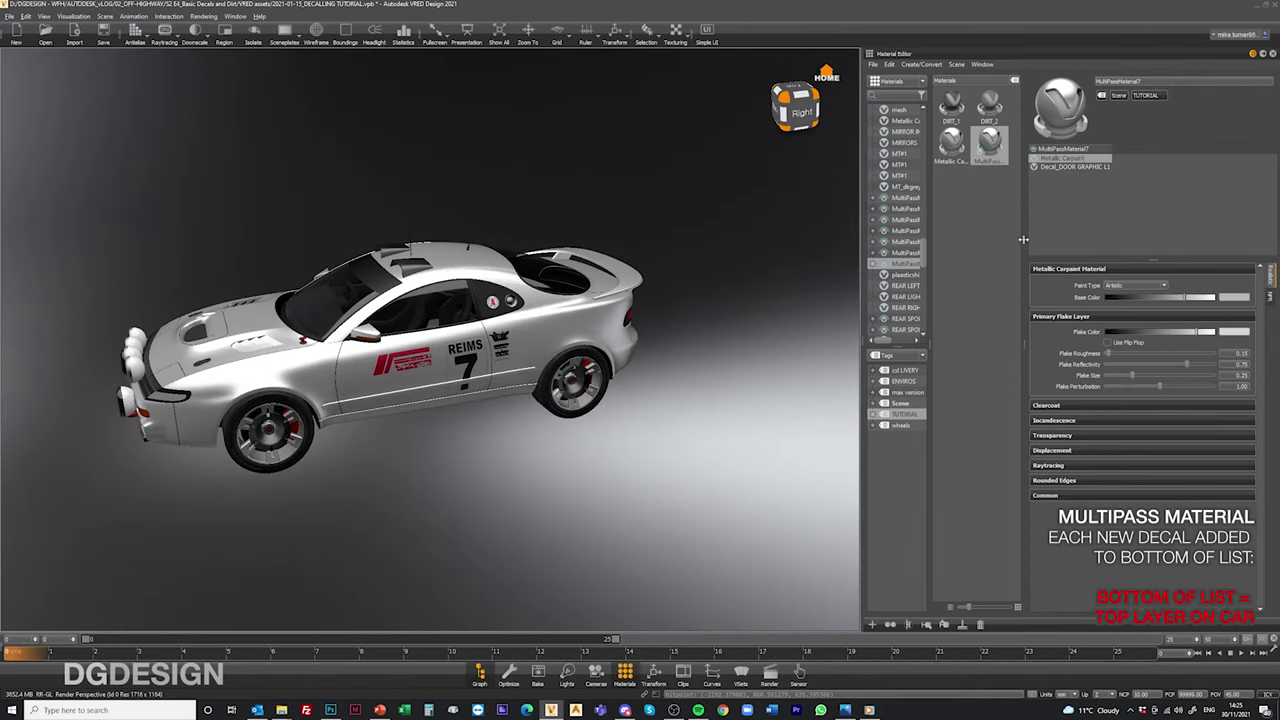
click(1055, 167)
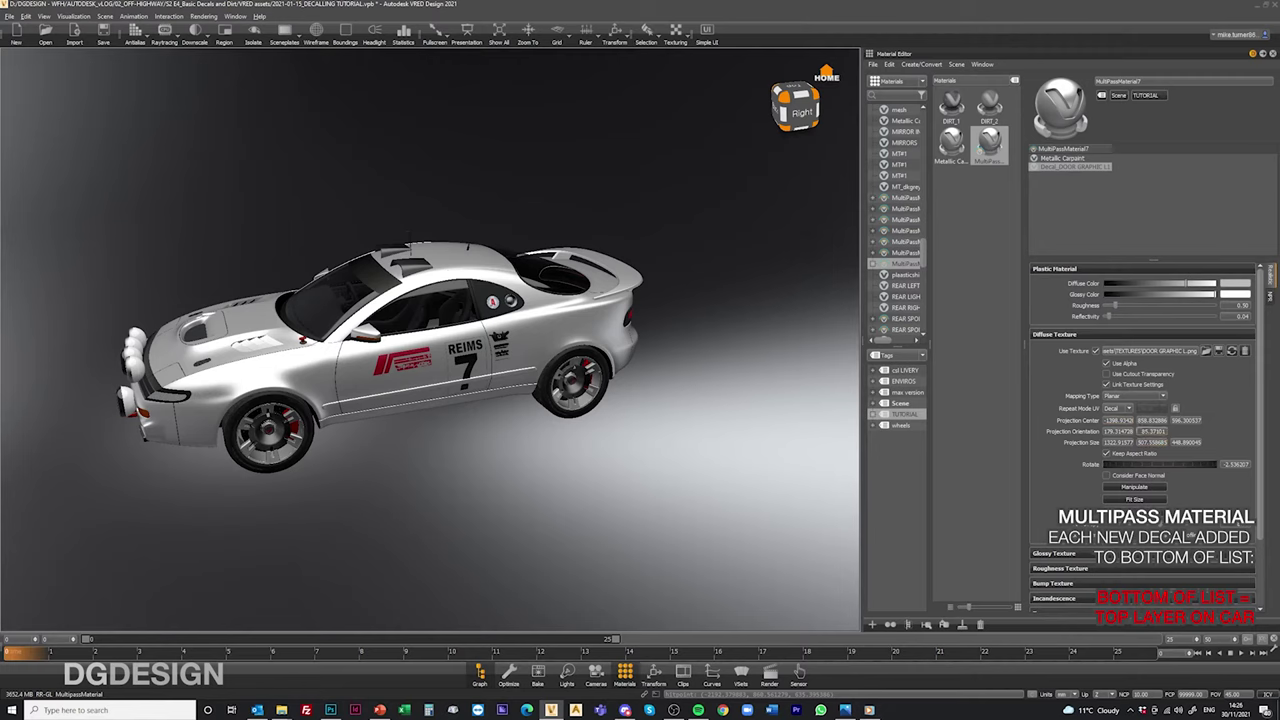
click(1062, 336)
click(1062, 336)
Inspect the REIMS 7 door decal up close where it crosses the lower door and sill
scroll(440, 350, down, 3)
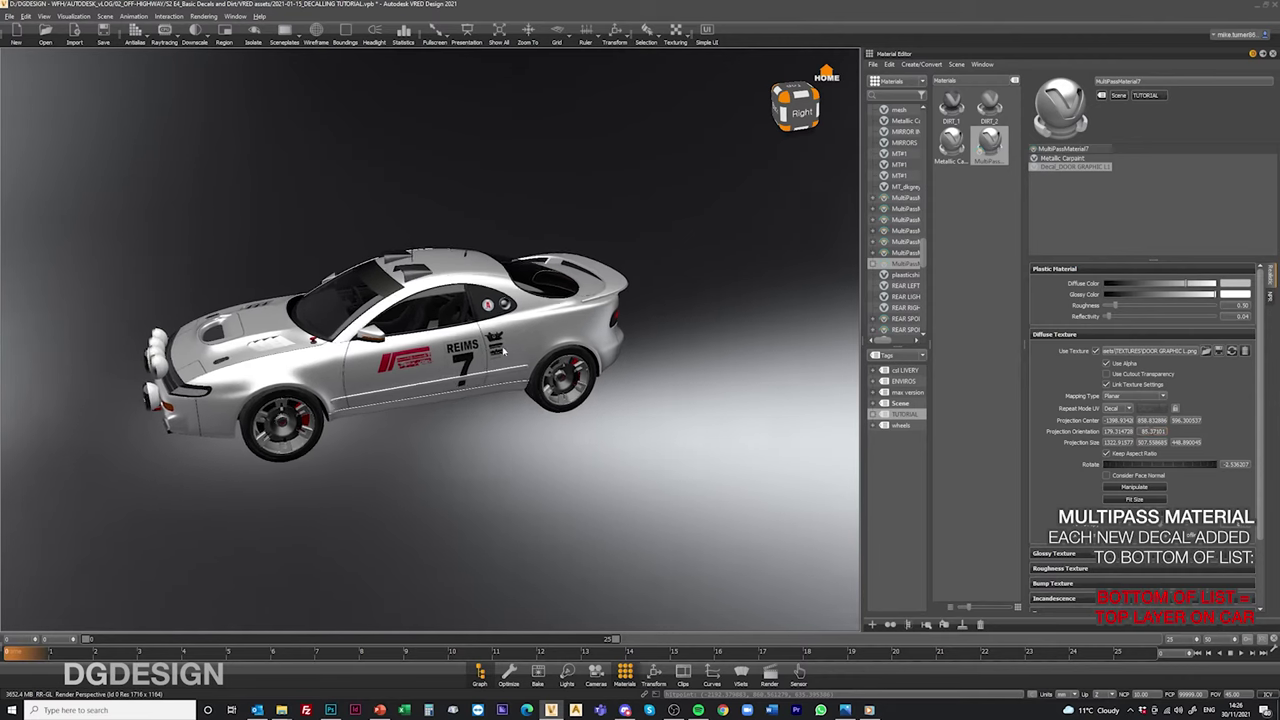
alt+drag(385, 354, 375, 302)
alt+right_drag(375, 302, 410, 315)
alt+drag(410, 315, 120, 338)
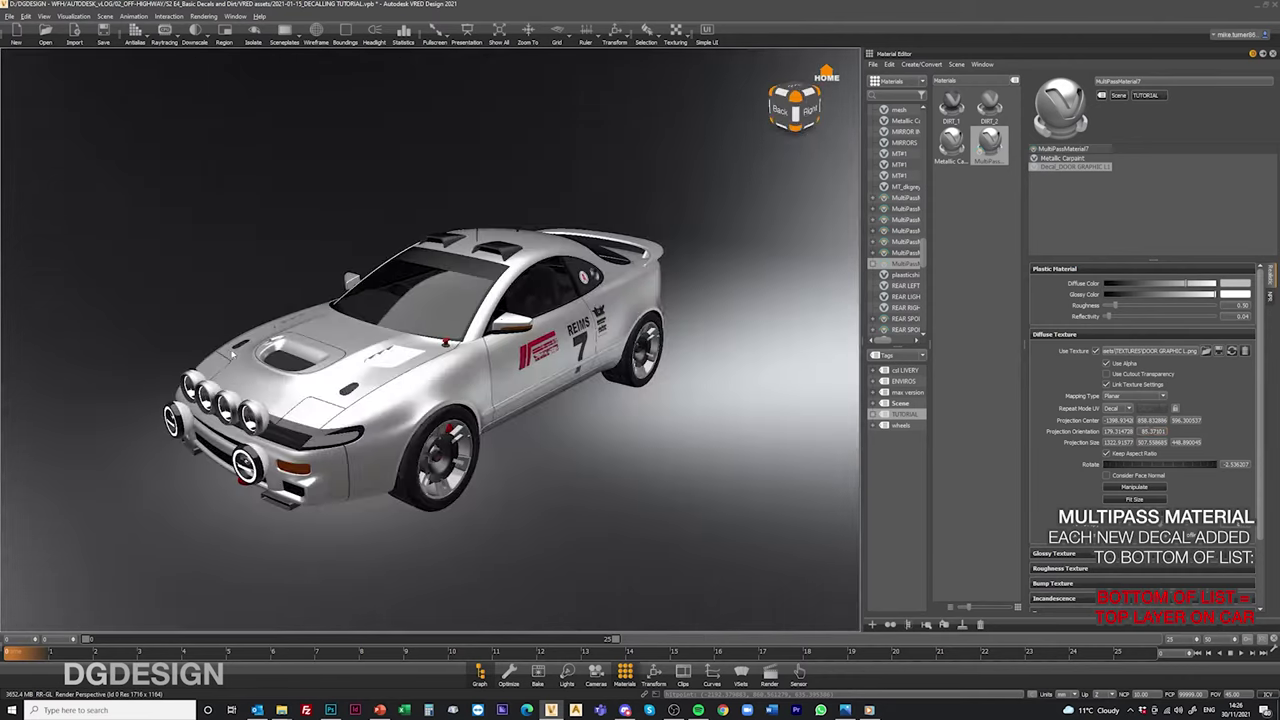
alt+right_drag(120, 338, 467, 415)
scroll(467, 416, up, 8)
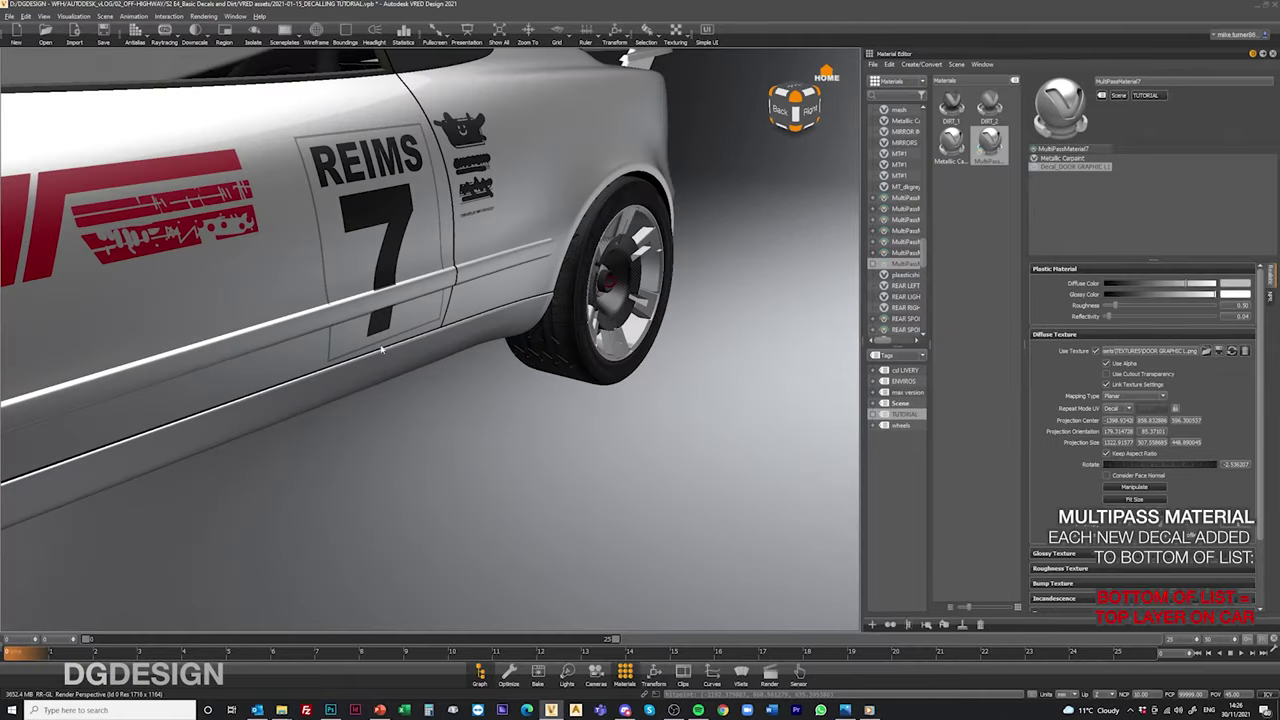
Add the DOOR GRAPHIC r image from the TEXTURES folder as a decal on the door at the car's undecorated side
scroll(405, 342, up, 3)
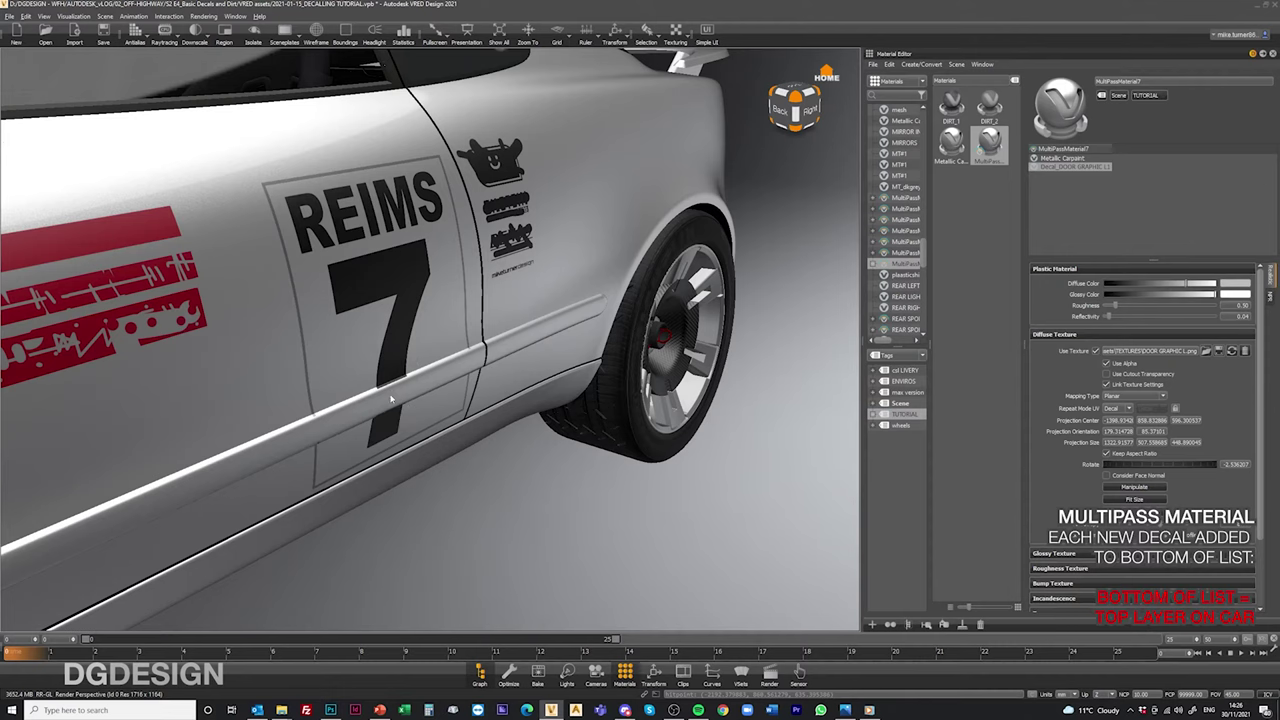
scroll(390, 400, down, 5)
scroll(437, 400, down, 3)
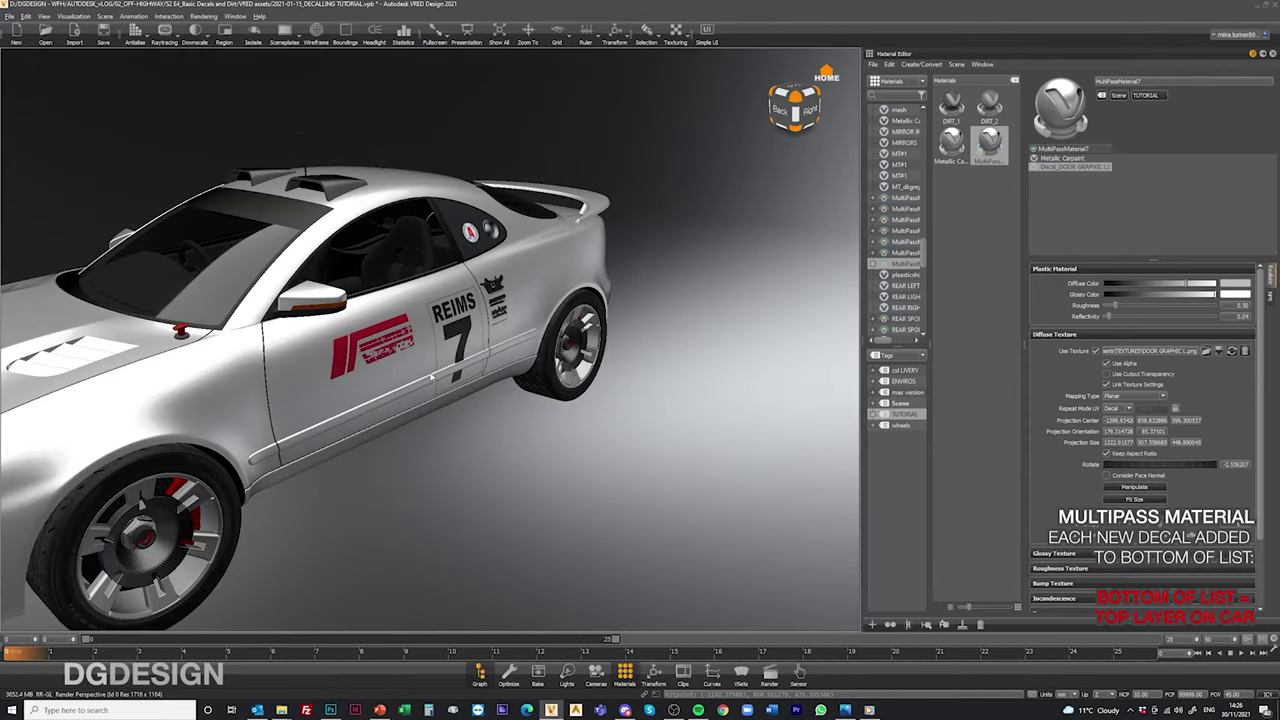
drag(434, 380, 455, 461)
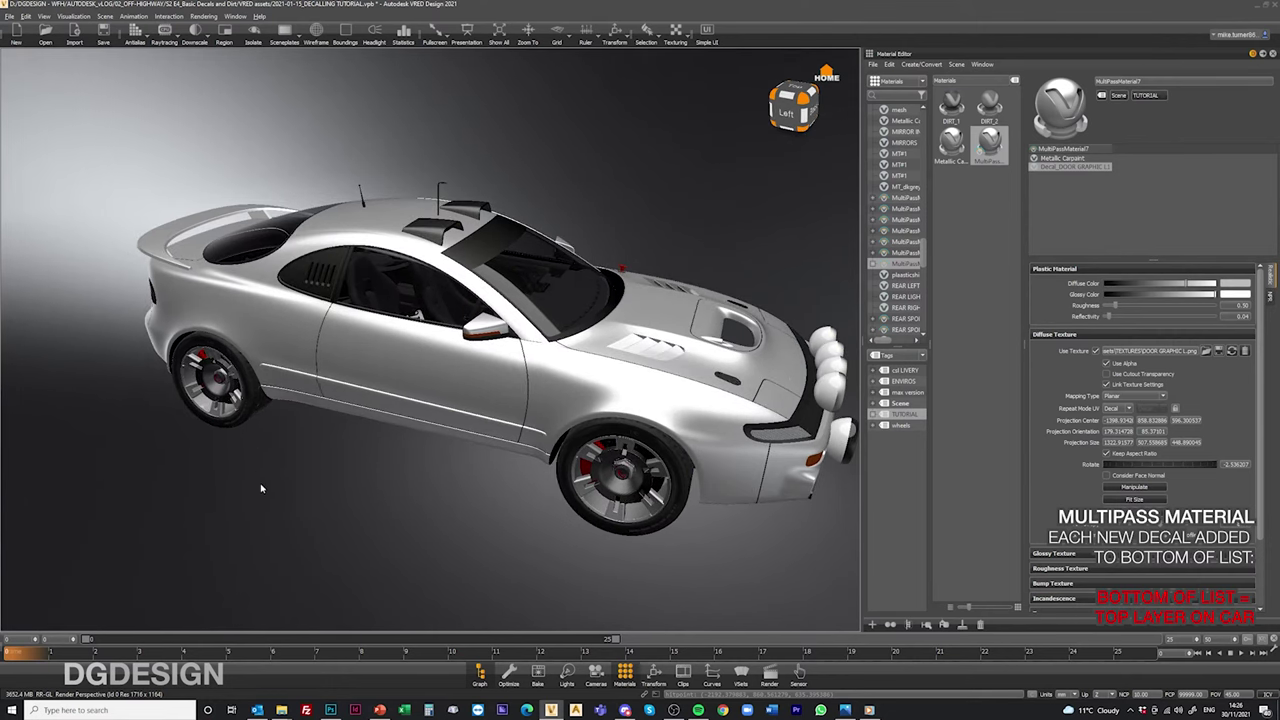
mouse_move(282, 710)
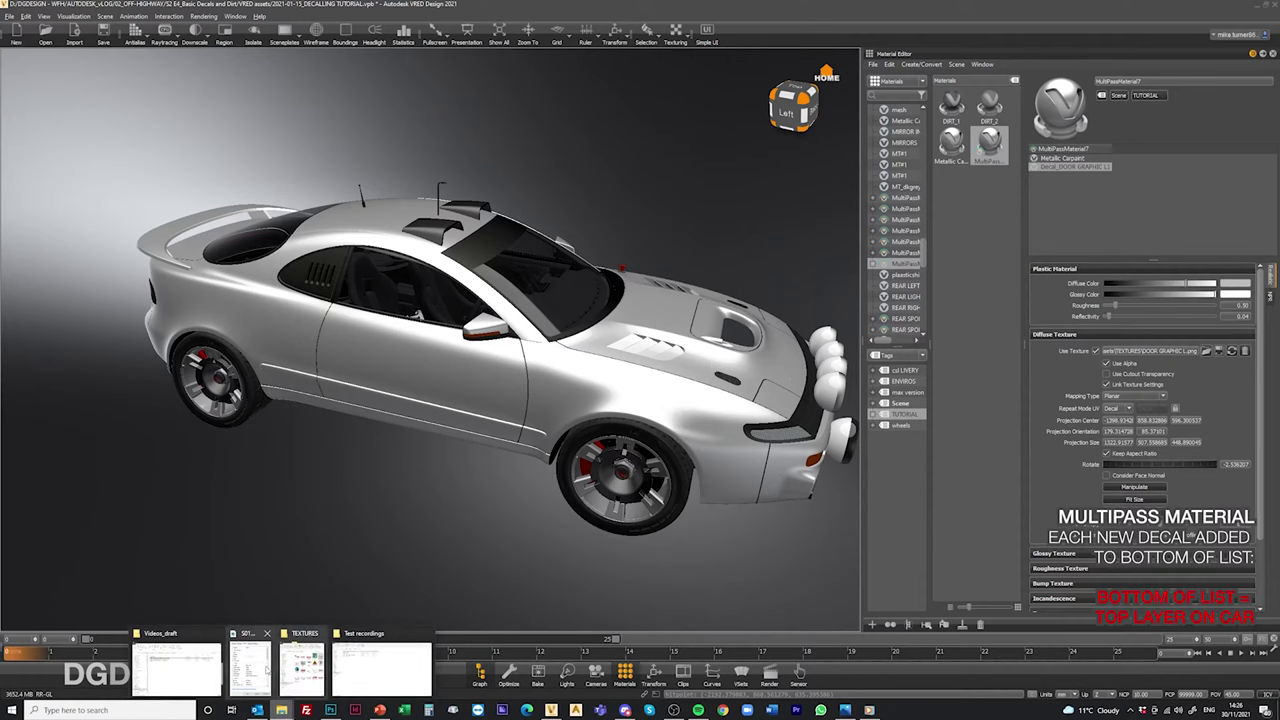
click(302, 668)
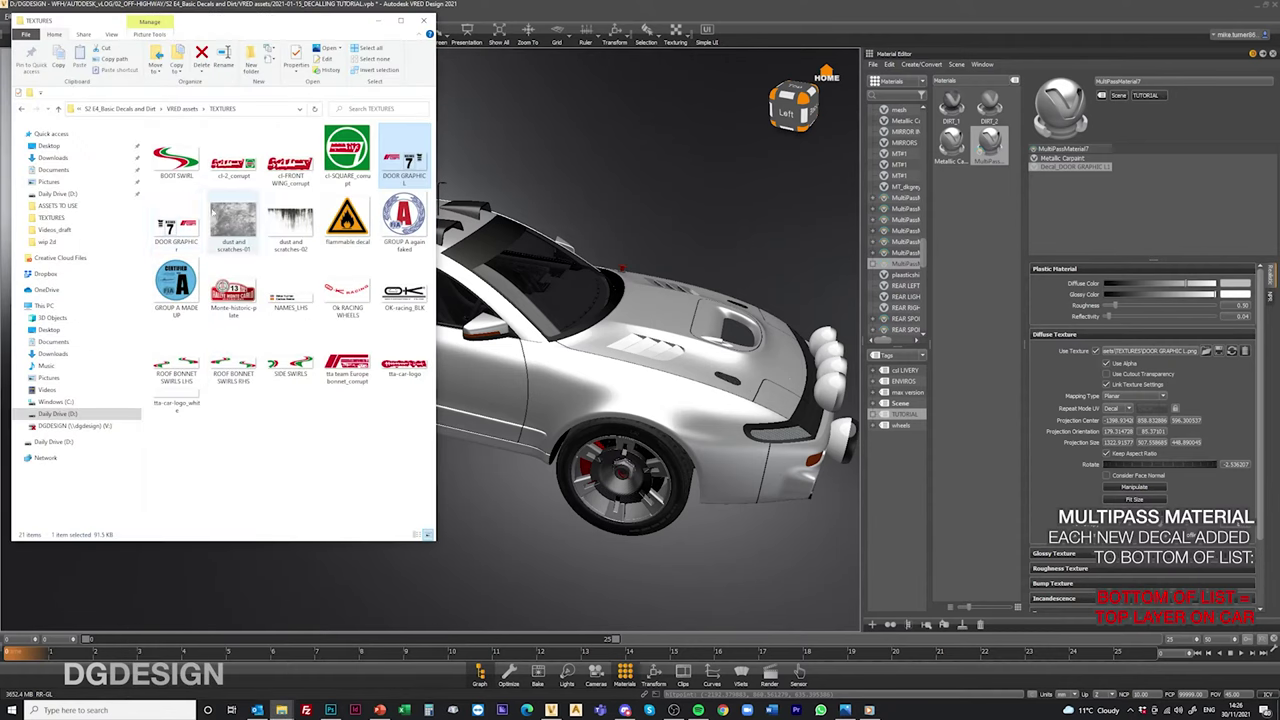
drag(176, 225, 494, 403)
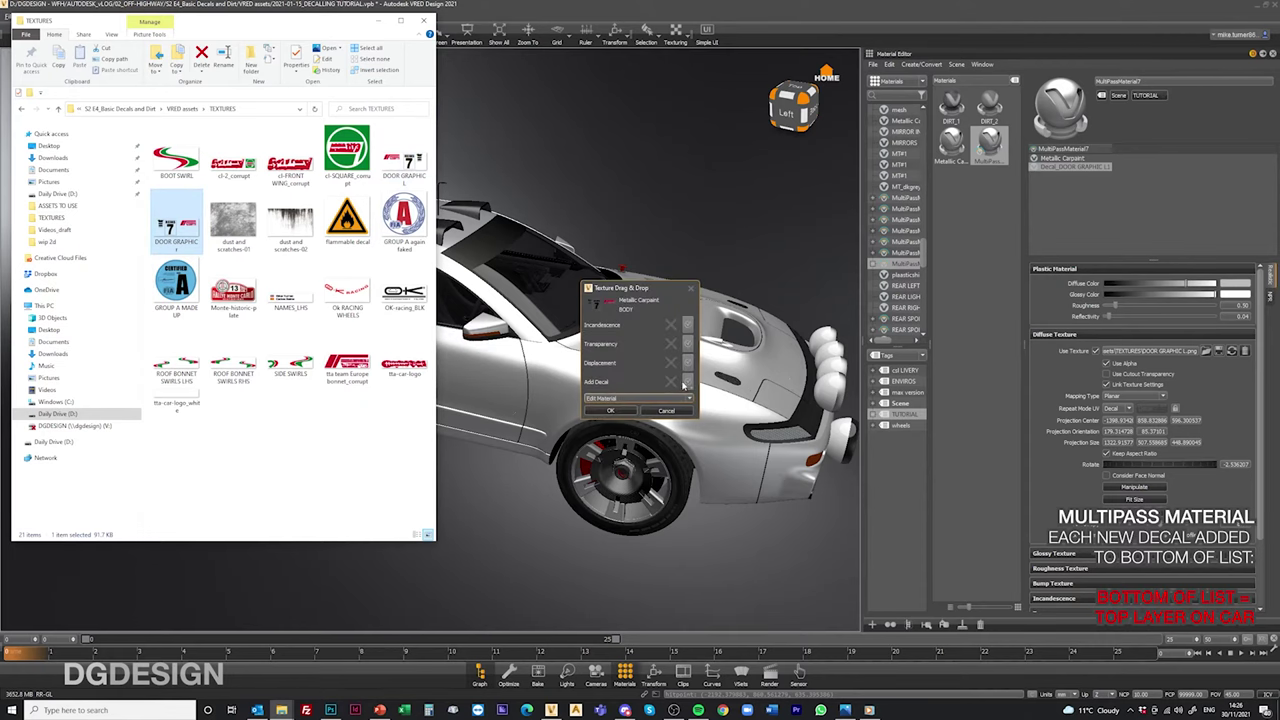
click(683, 385)
click(610, 410)
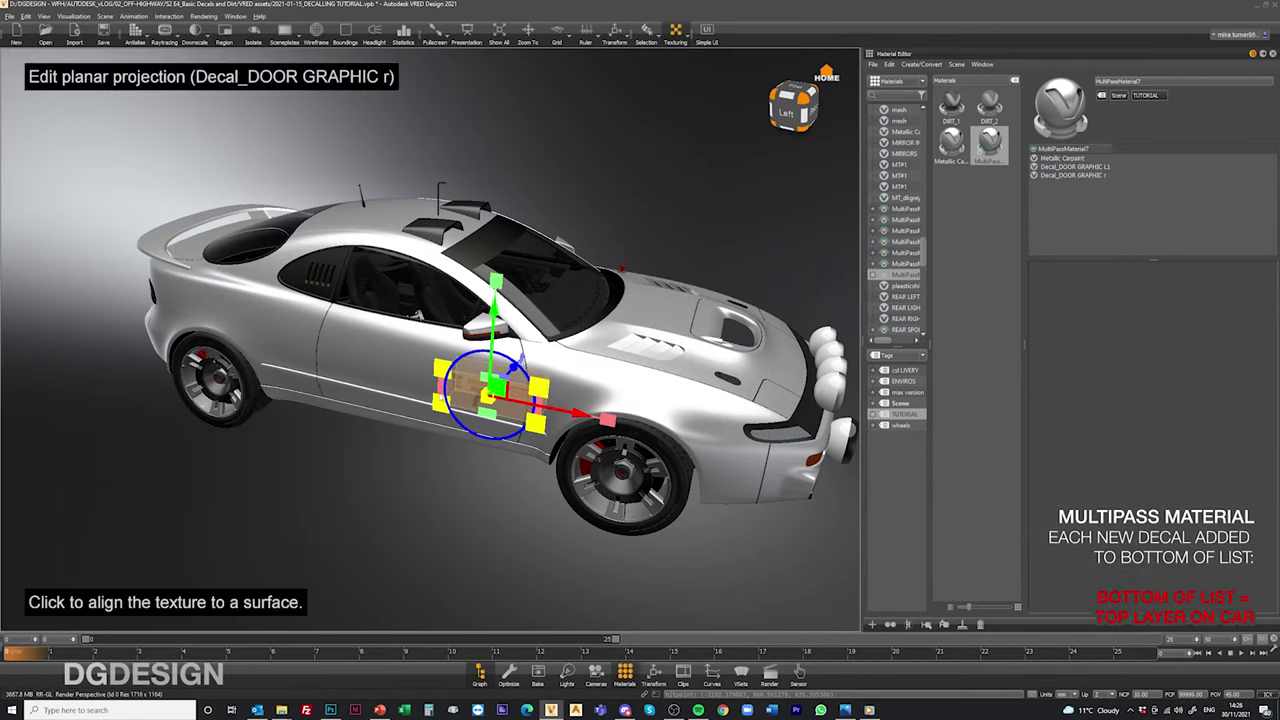
Check the DOOR GRAPHIC L1 layer's projection size and set the DOOR GRAPHIC r decal's projection height to 507 with aspect ratio kept
scroll(441, 398, up, 4)
alt+middle_drag(418, 420, 316, 404)
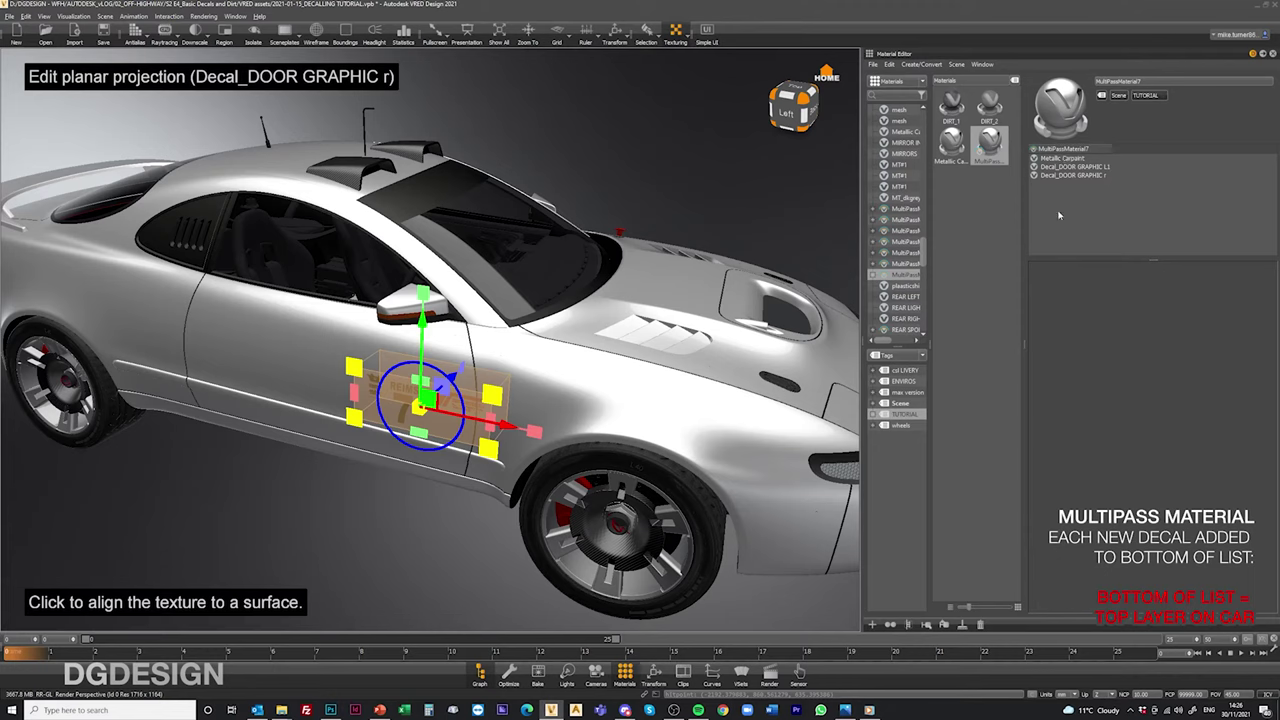
click(1070, 176)
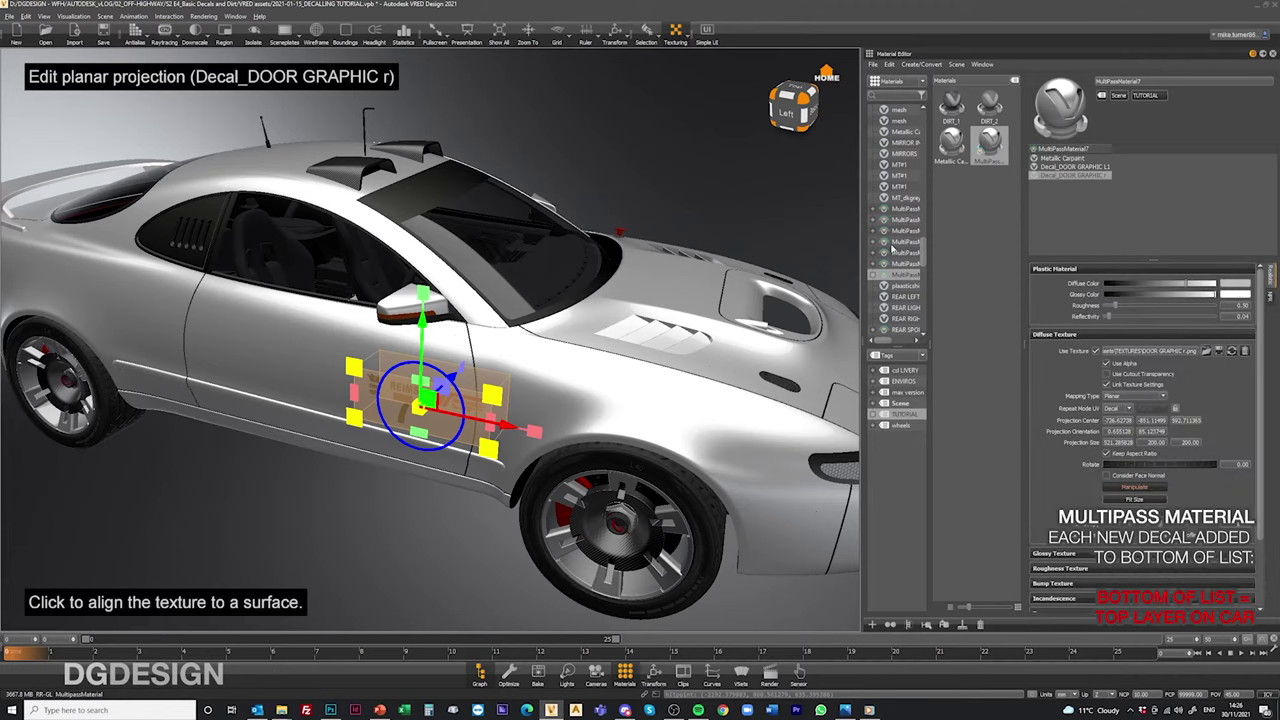
click(1076, 167)
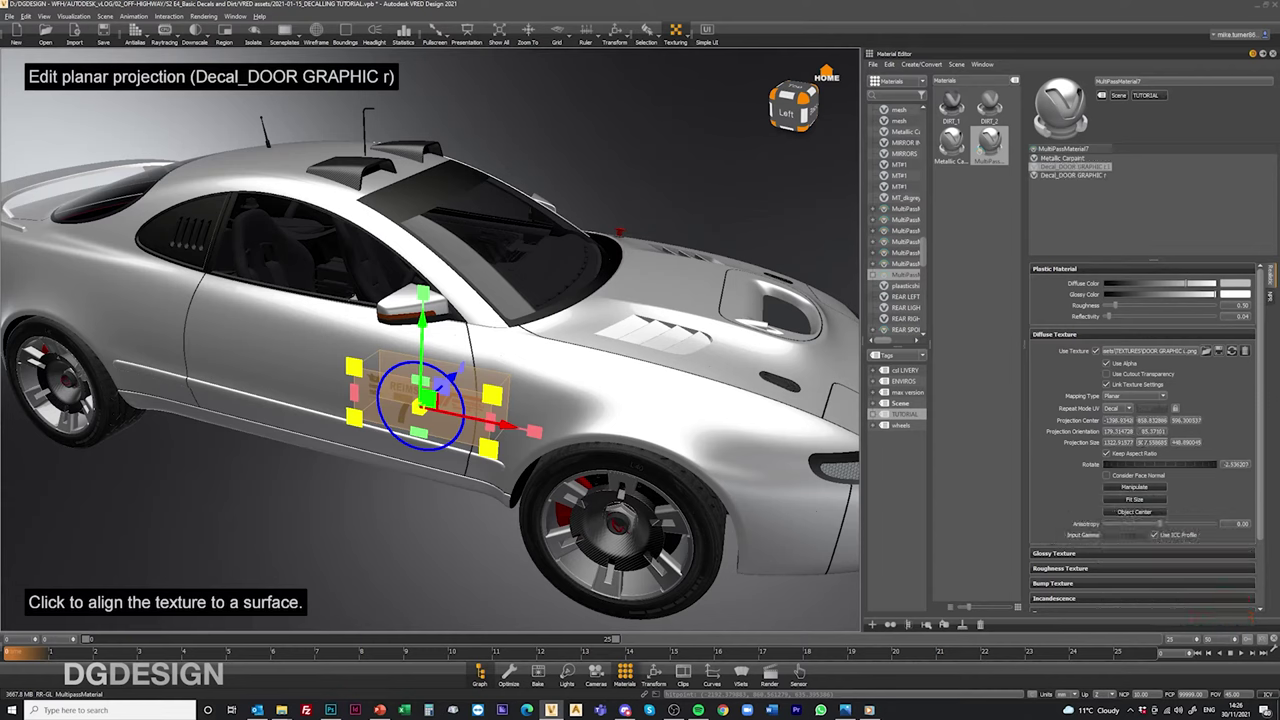
click(1066, 176)
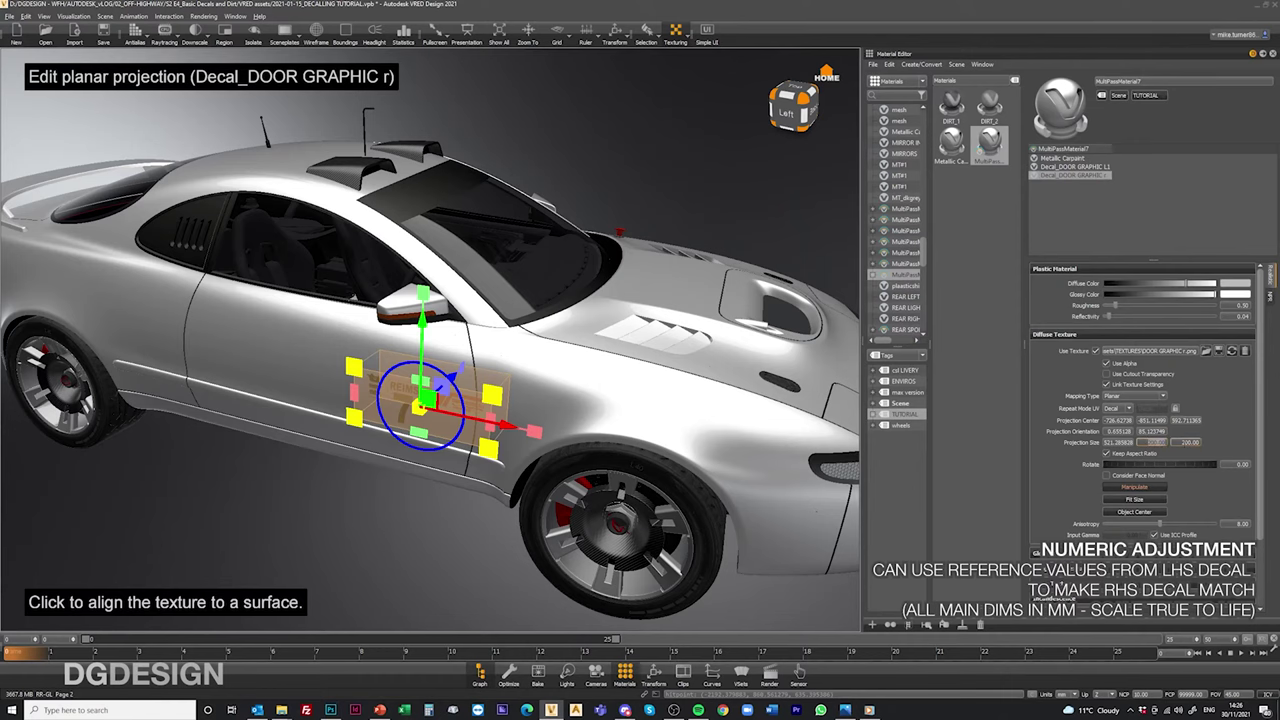
key(Return)
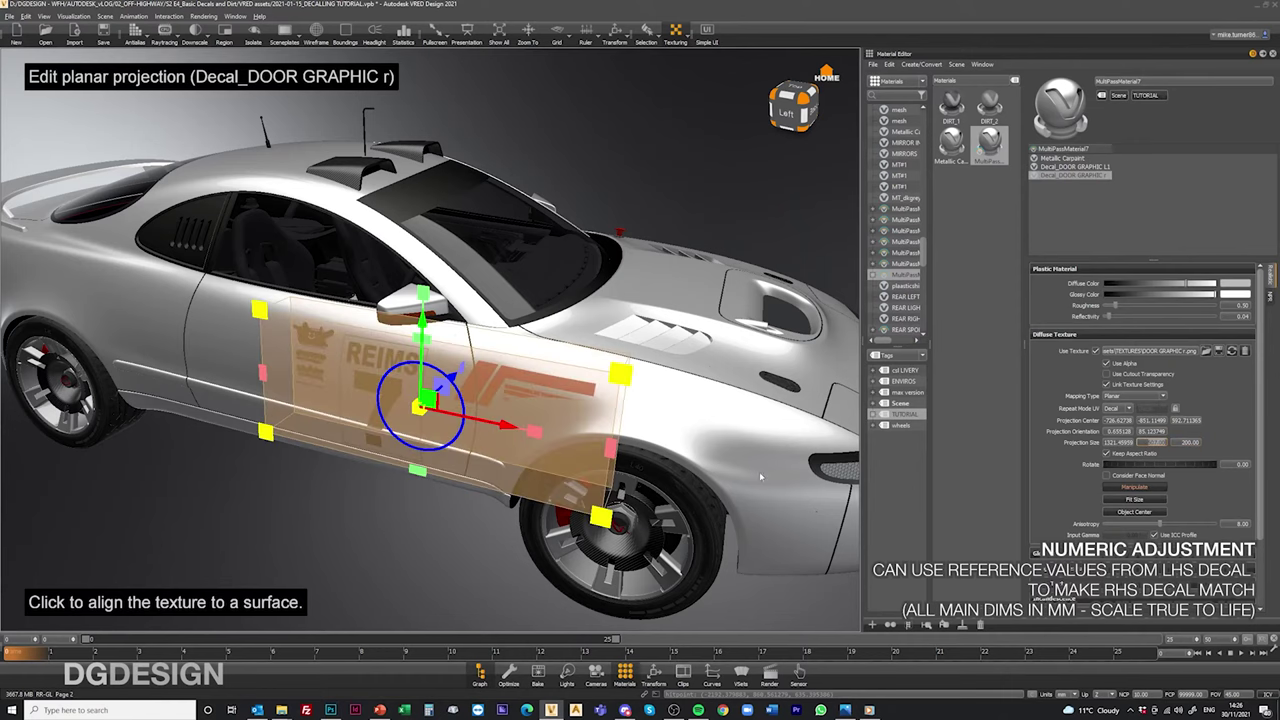
Slide the DOOR GRAPHIC r decal rearward along the door and set its projection centre X to -1398, using the L1 layer as reference
alt+drag(262, 440, 374, 407)
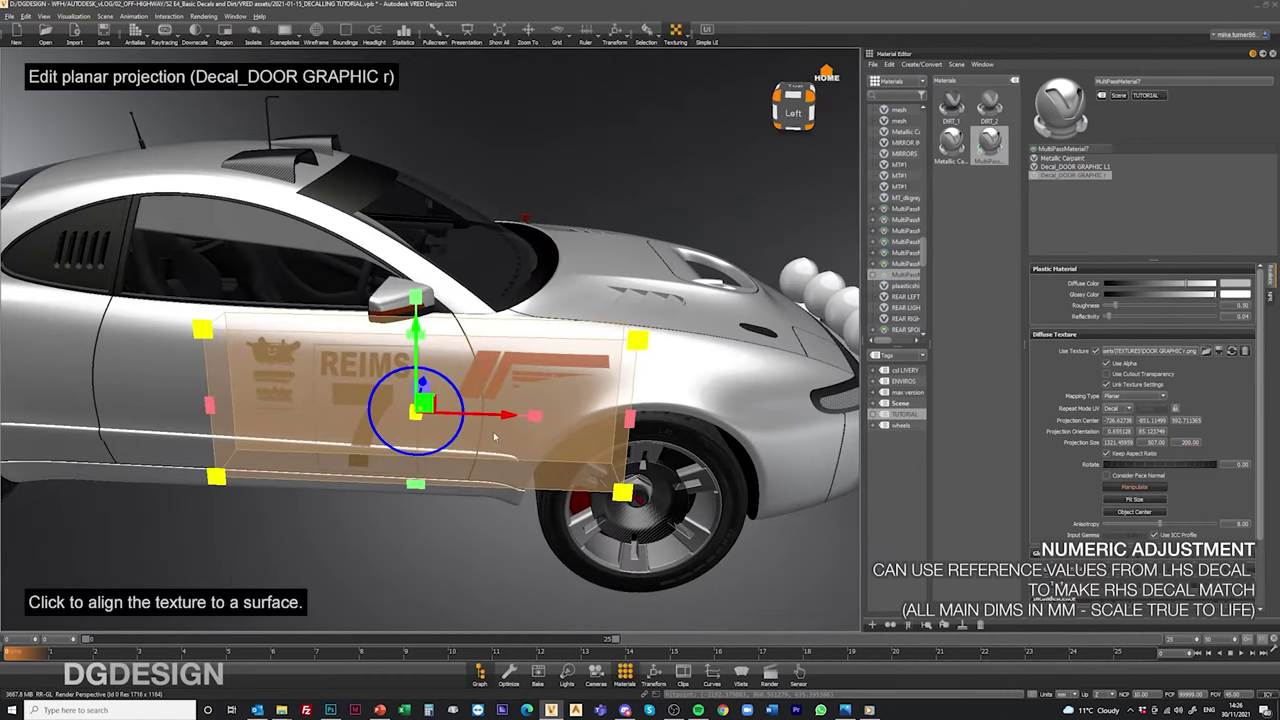
drag(480, 434, 345, 434)
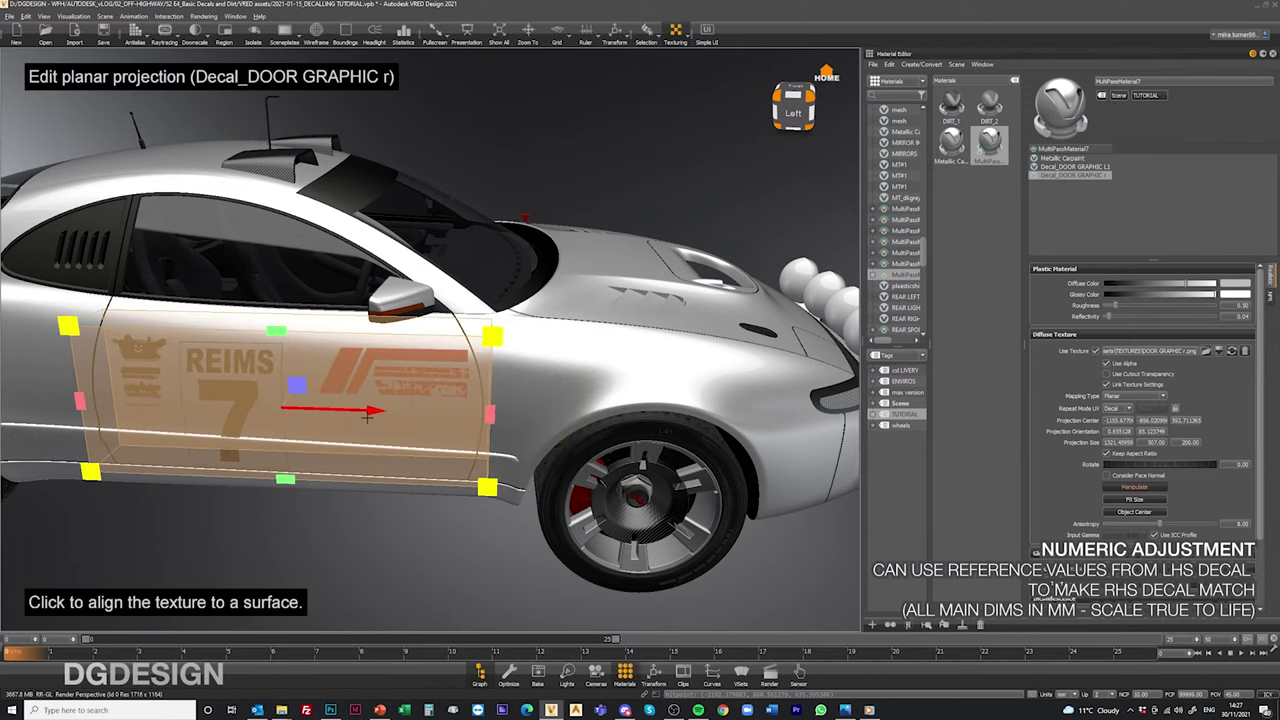
click(1066, 167)
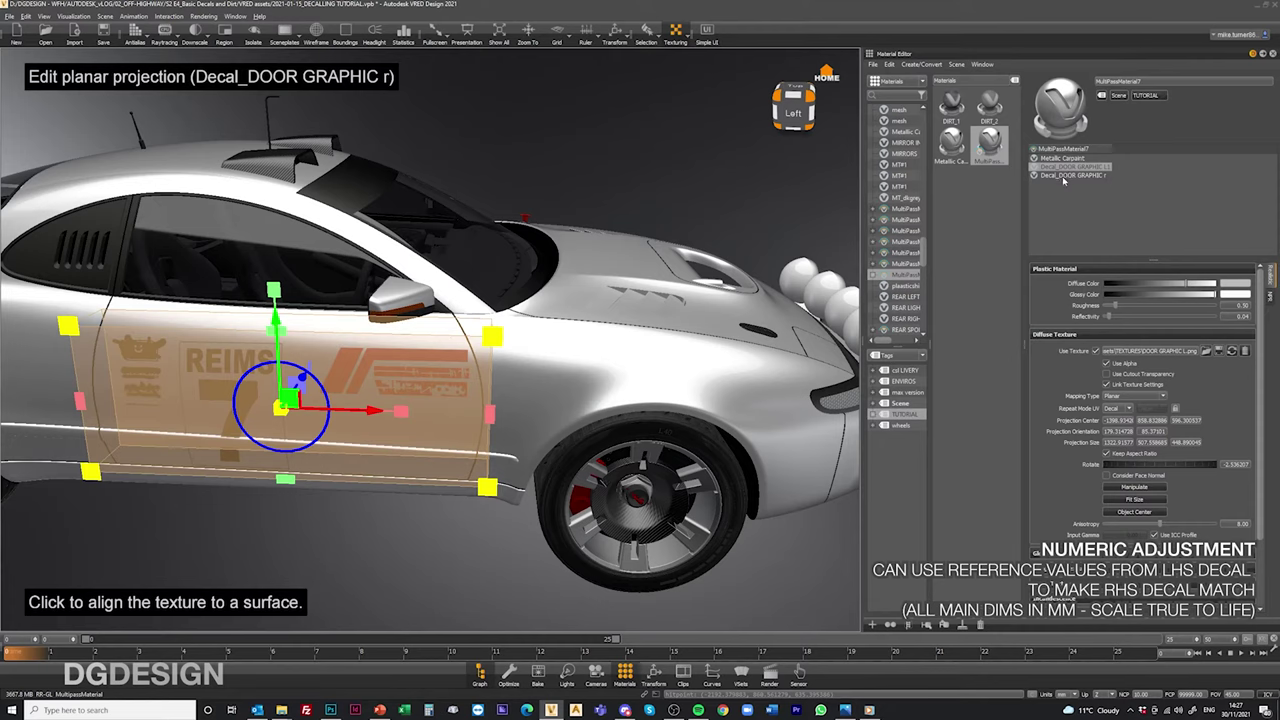
click(1065, 176)
click(1066, 167)
click(1106, 419)
click(1075, 176)
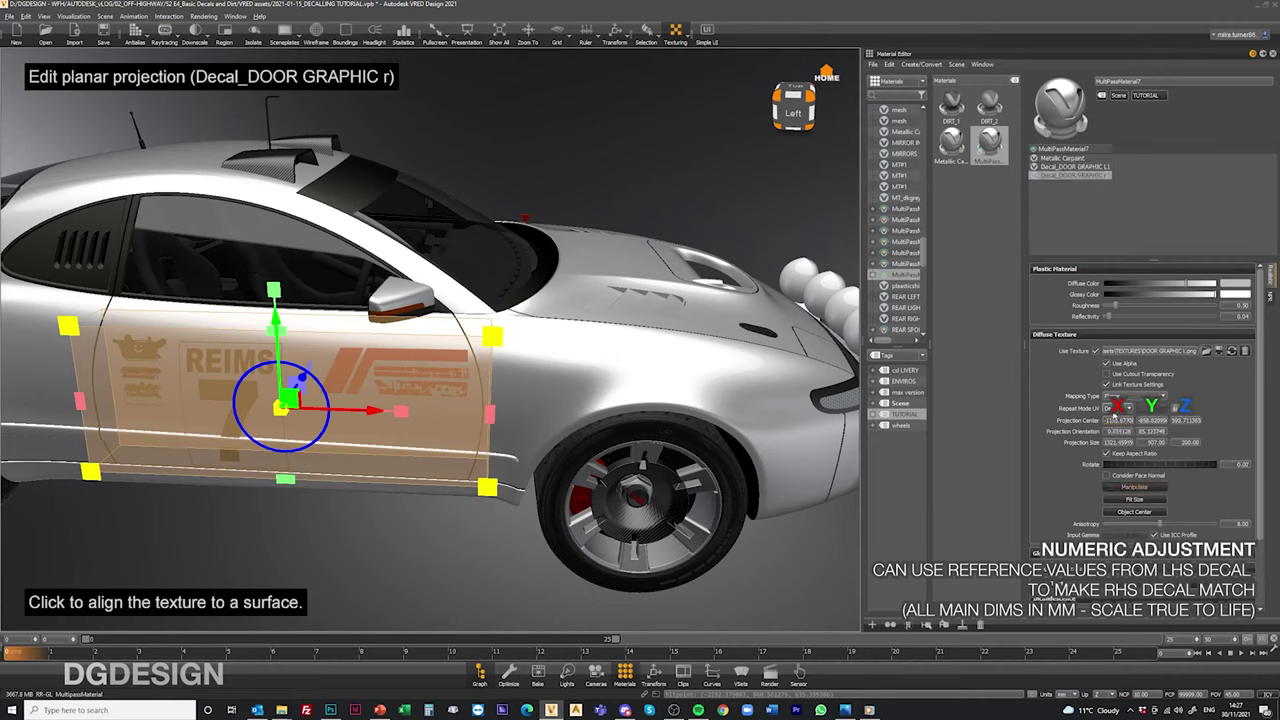
double_click(1110, 420)
text(-1398)
key(Return)
right_drag(453, 418, 463, 382)
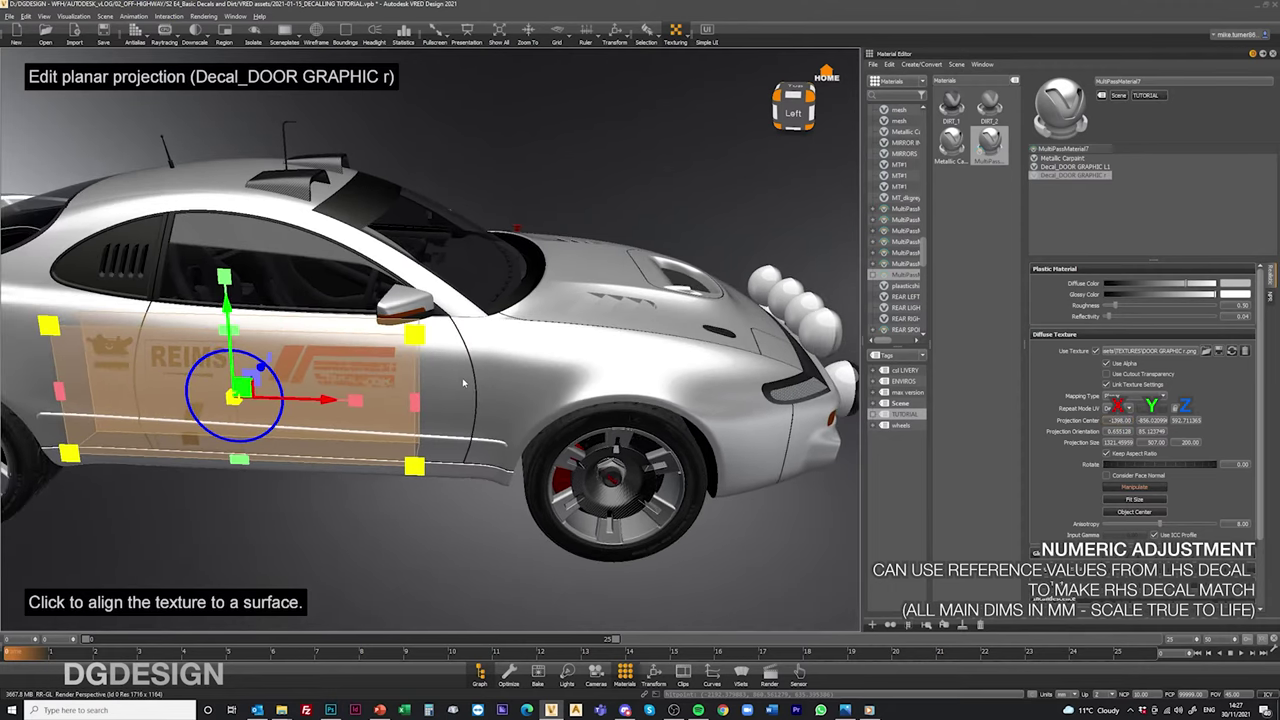
Set the rotation to -2.5 for the DOOR GRAPHIC L1 decal and to 2.5 for the DOOR GRAPHIC r decal
click(1056, 168)
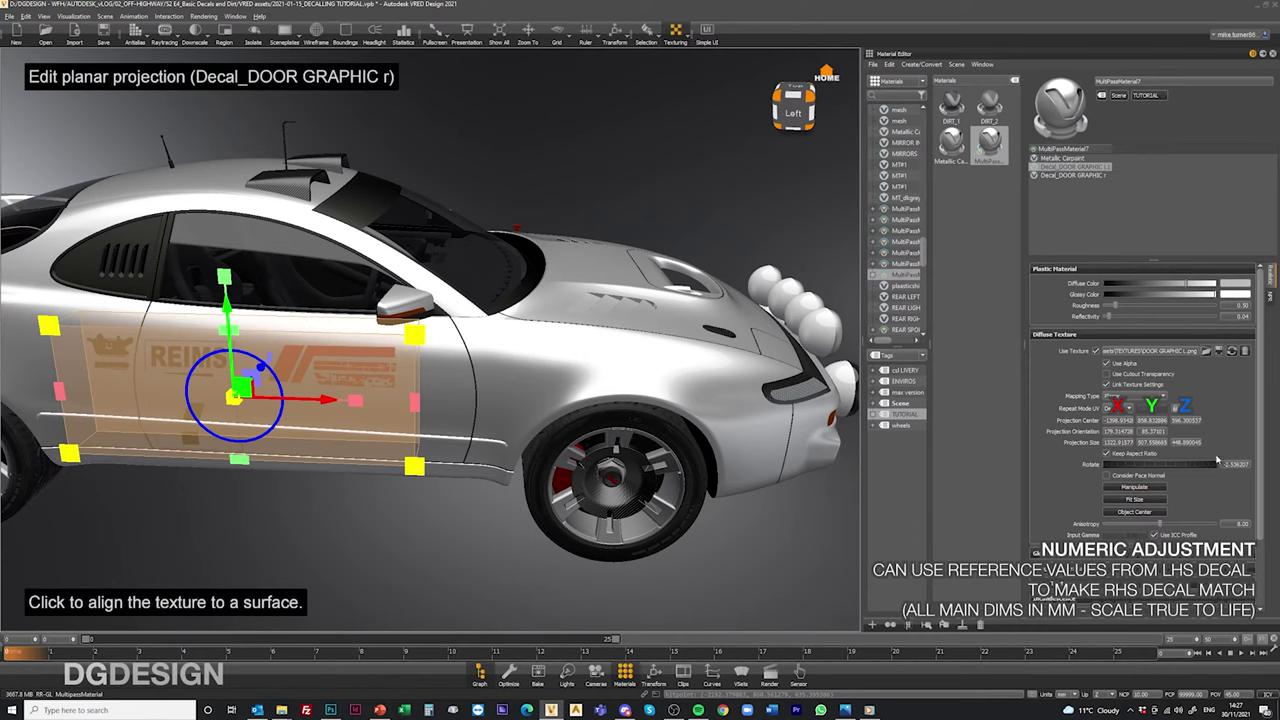
drag(586, 310, 556, 330)
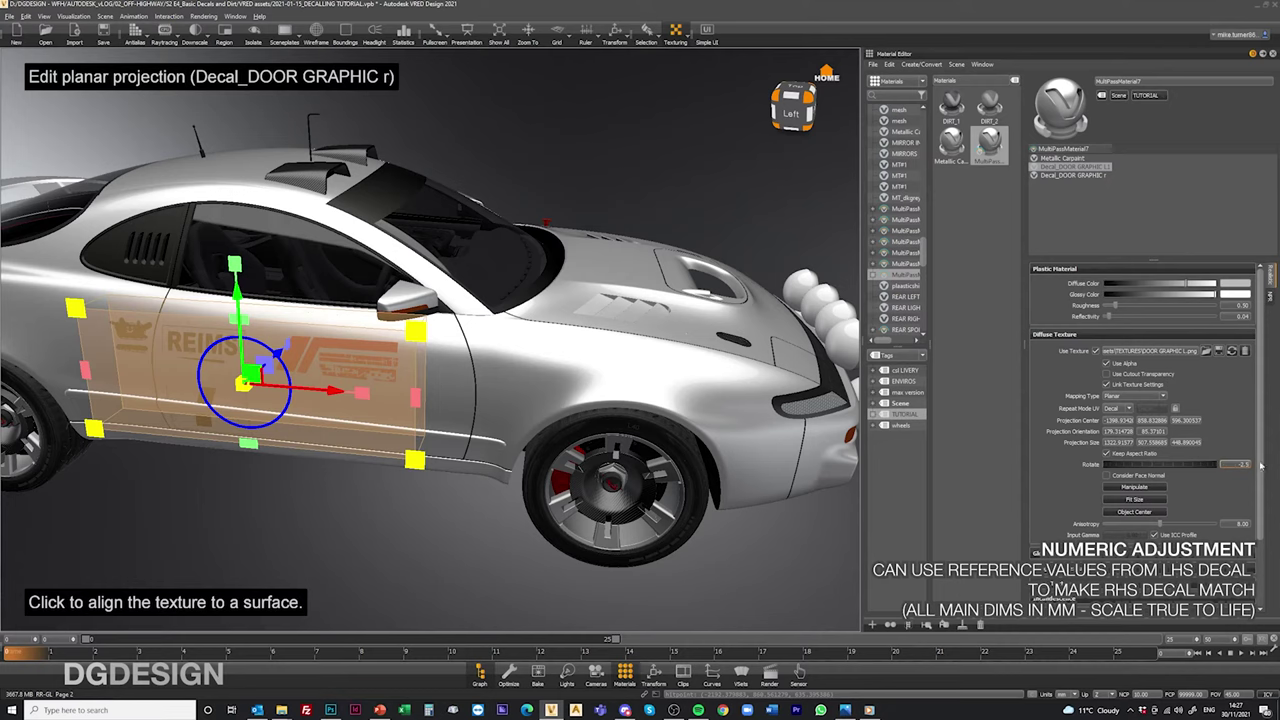
click(1068, 176)
click(1234, 464)
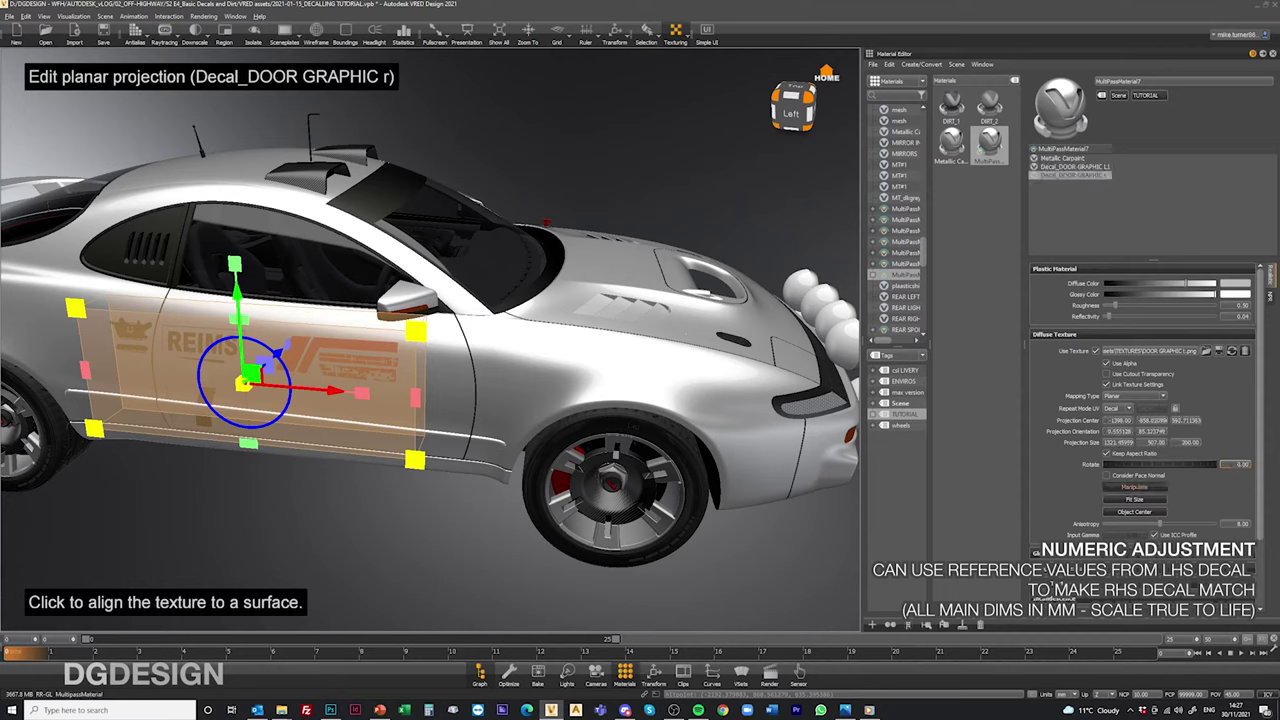
key(Return)
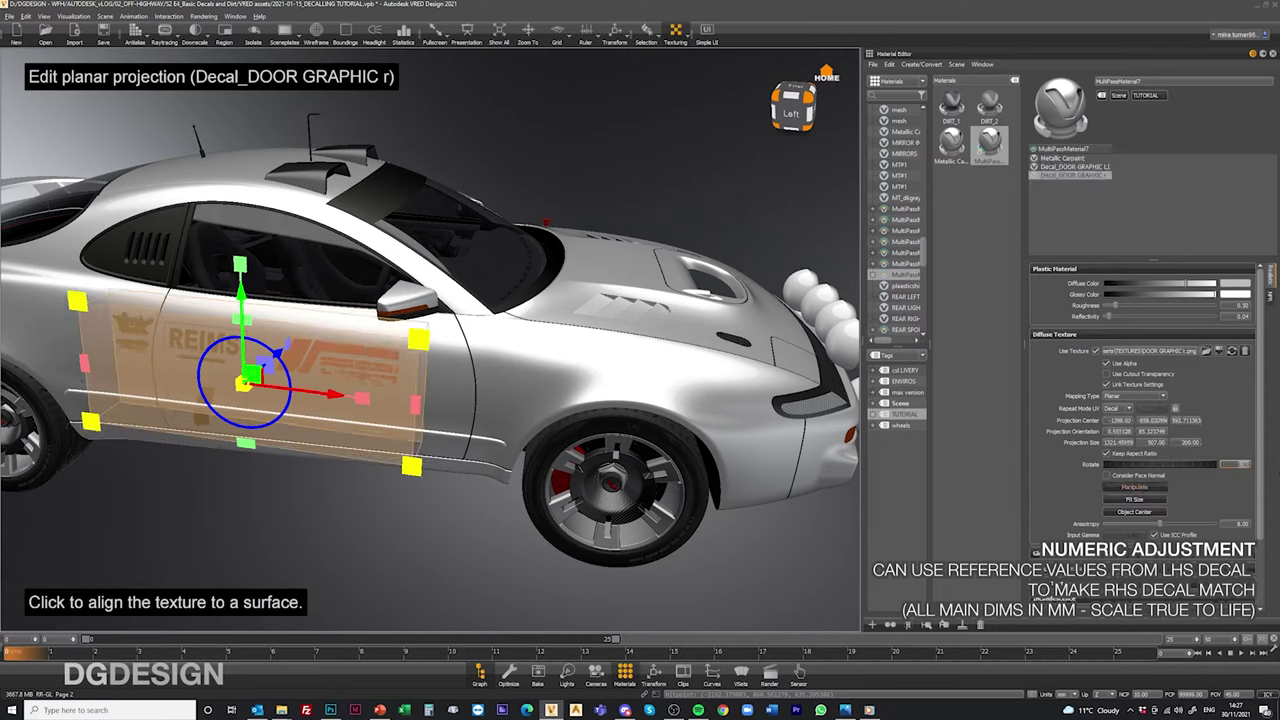
Shift the DOOR GRAPHIC r projection along its depth axis relative to the door, to a centre Y of about -885
alt+drag(490, 368, 532, 345)
alt+middle_drag(532, 345, 588, 293)
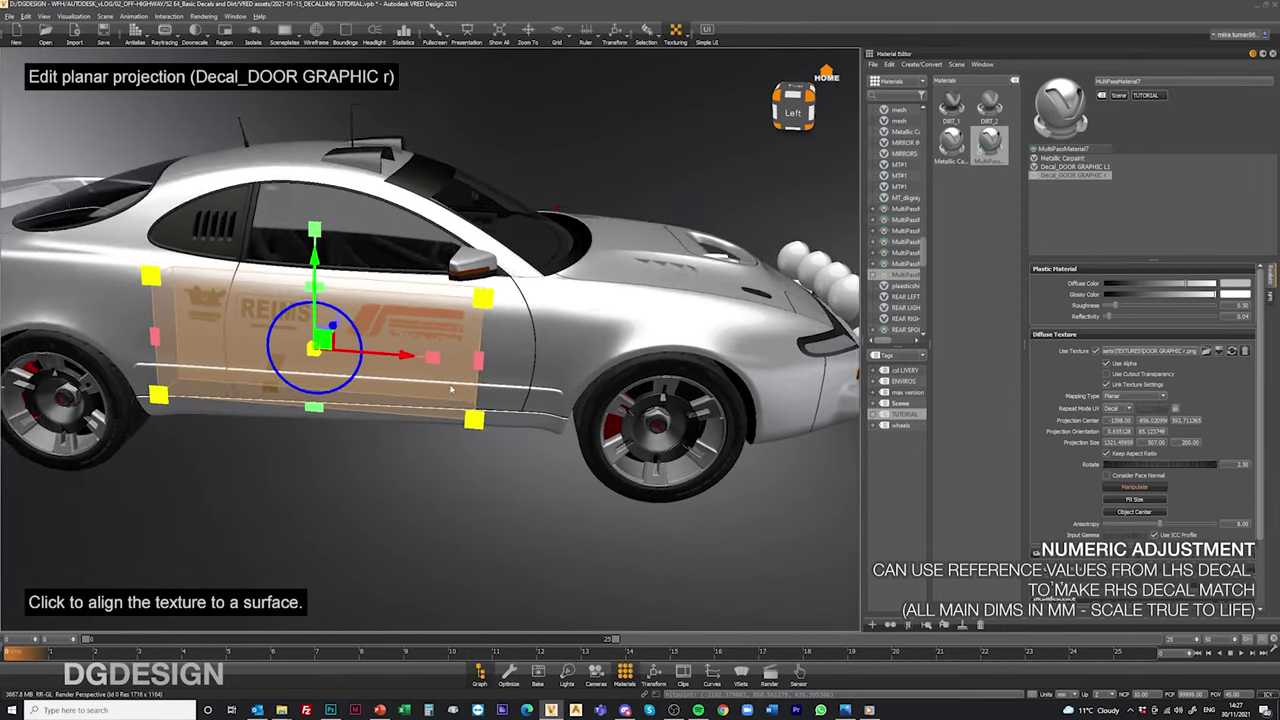
alt+right_drag(588, 293, 489, 261)
drag(490, 261, 351, 305)
alt+right_drag(351, 305, 263, 382)
alt+middle_drag(263, 382, 380, 363)
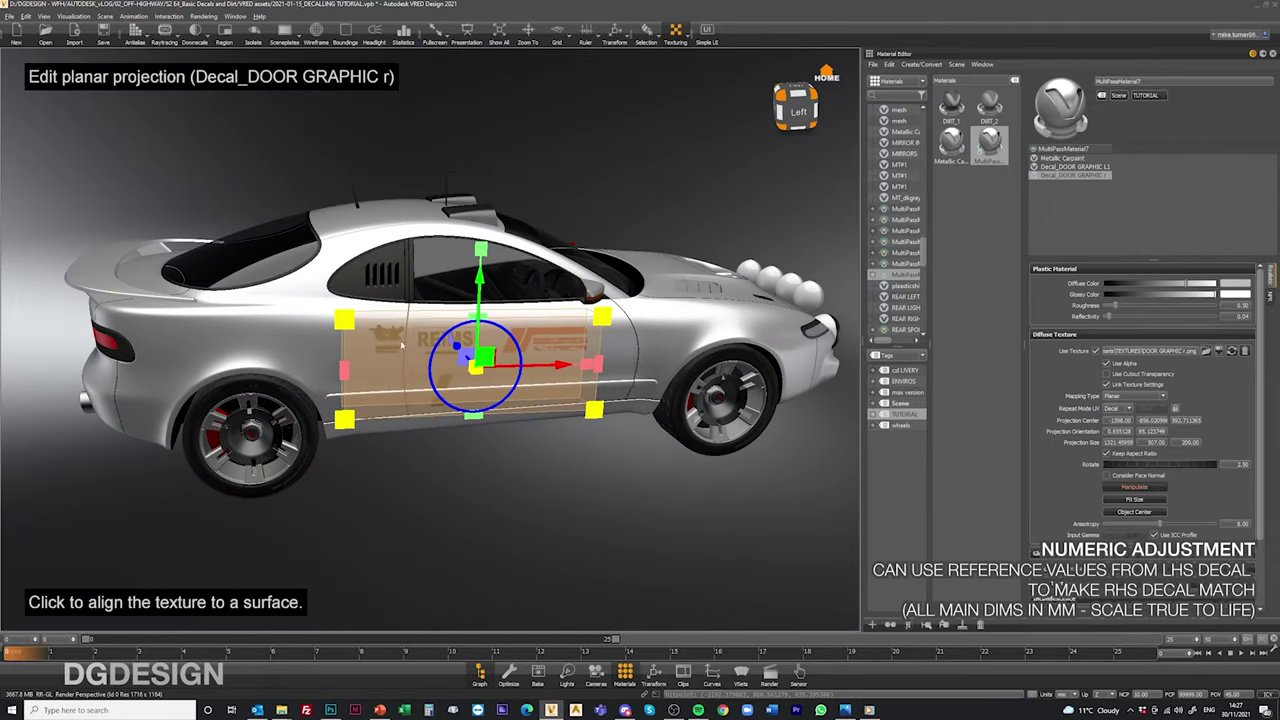
alt+right_drag(401, 345, 394, 351)
alt+drag(394, 351, 450, 368)
alt+right_drag(450, 368, 420, 371)
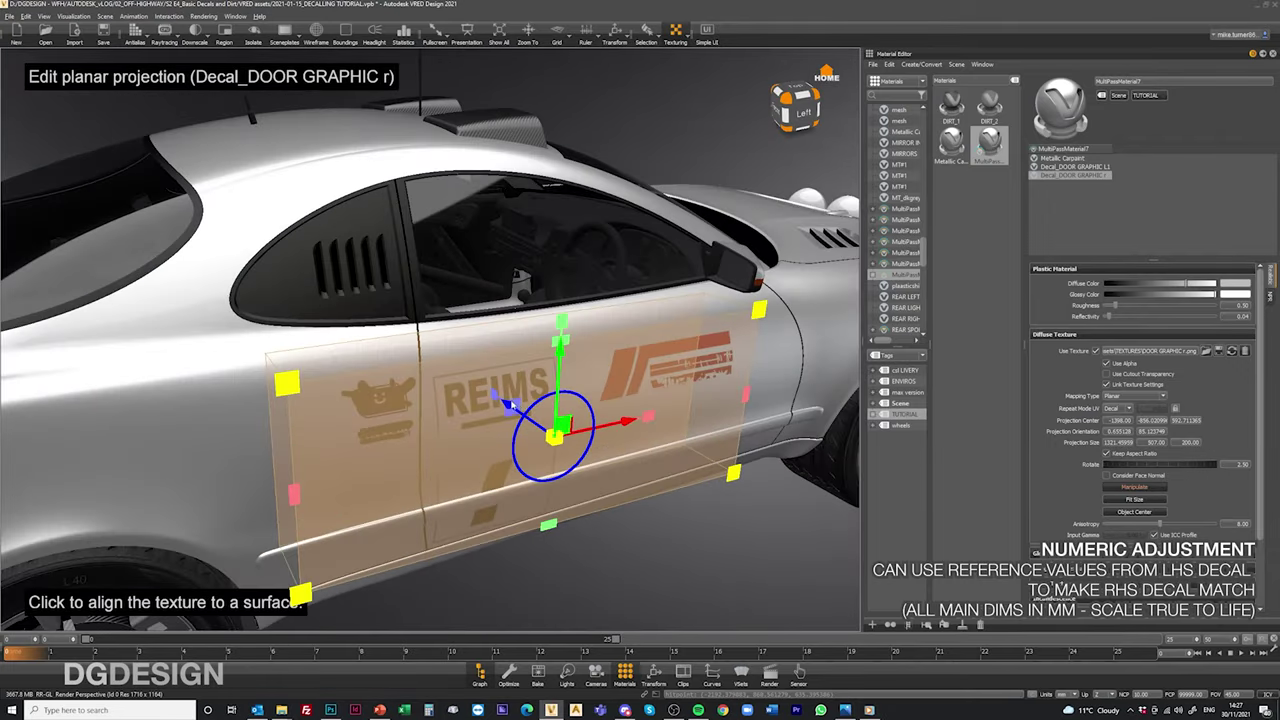
drag(509, 404, 612, 452)
drag(508, 446, 516, 446)
Check the DOOR GRAPHIC L1 layer's projection centre and set the DOOR GRAPHIC r decal's centre Z to 595
alt+right_drag(514, 442, 490, 335)
alt+drag(490, 335, 400, 342)
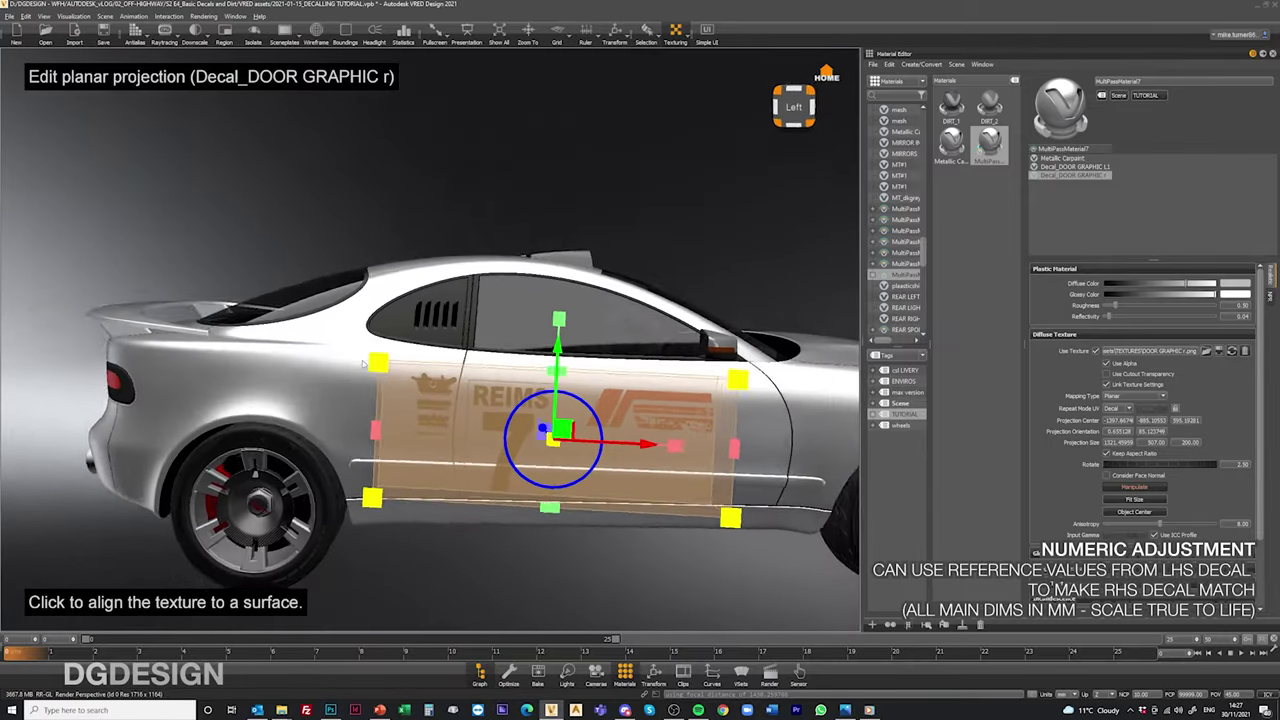
alt+middle_drag(560, 446, 457, 409)
alt+drag(457, 409, 549, 423)
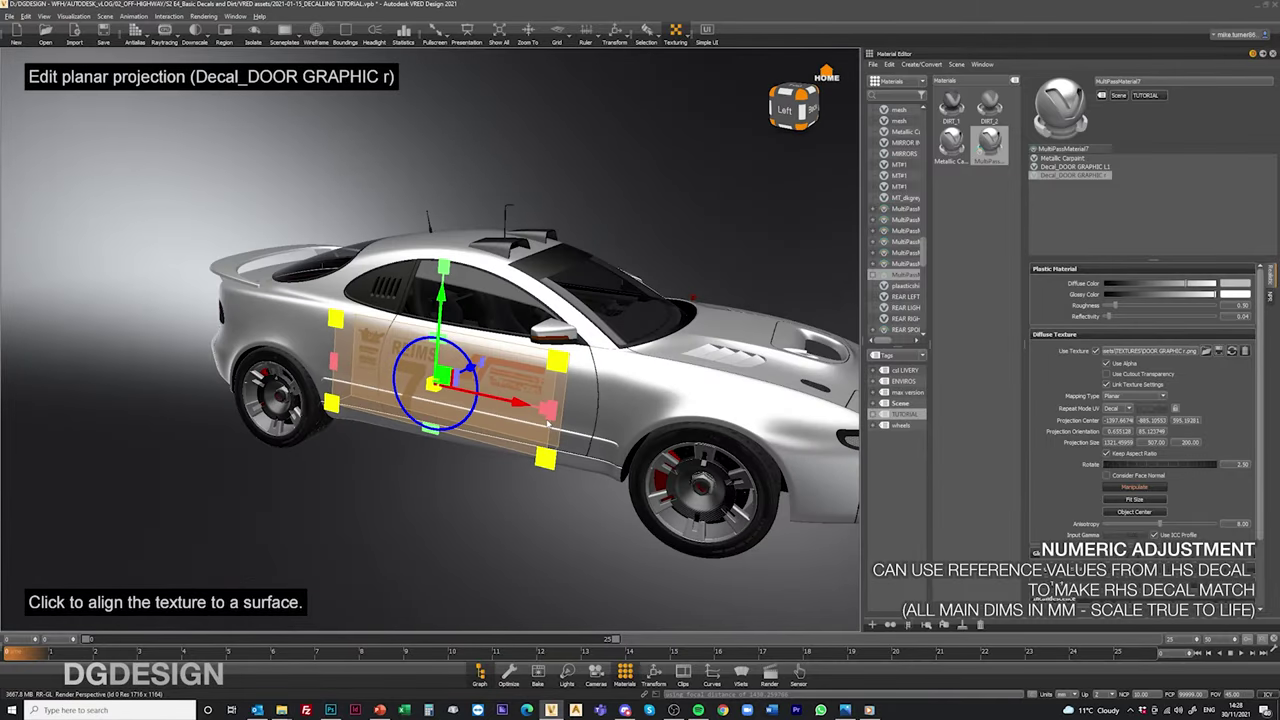
drag(648, 364, 589, 374)
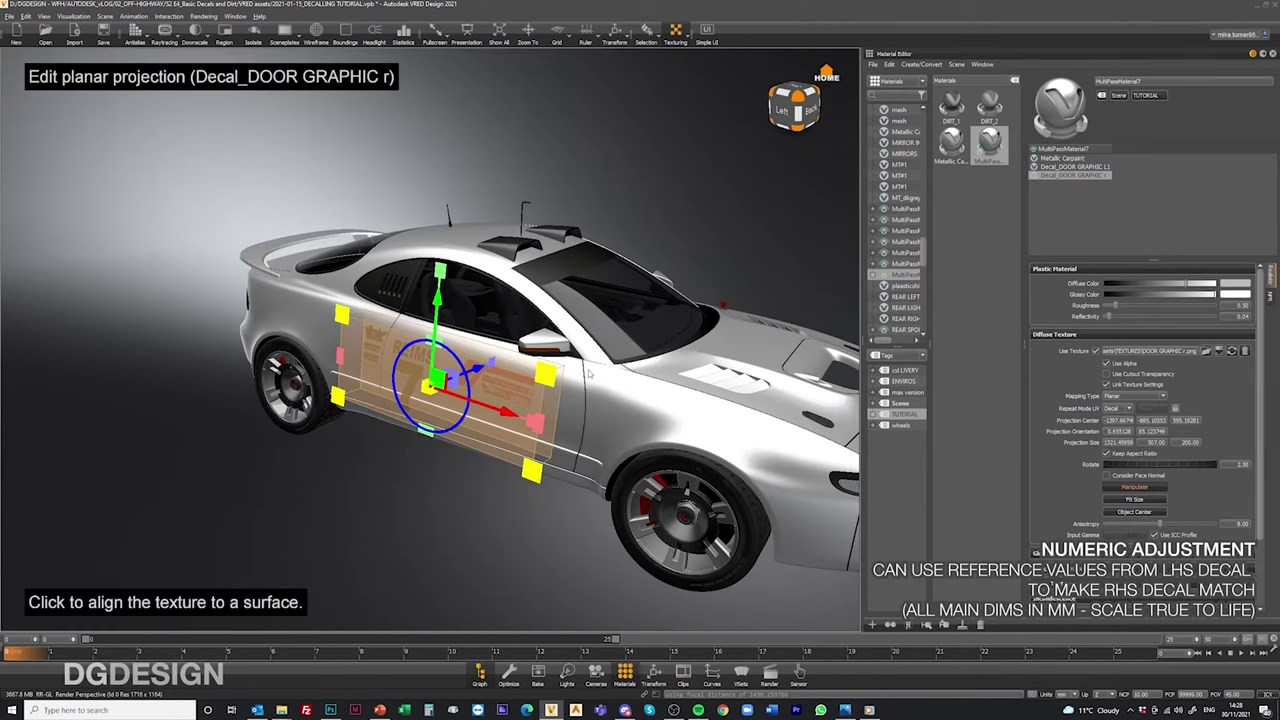
click(1100, 167)
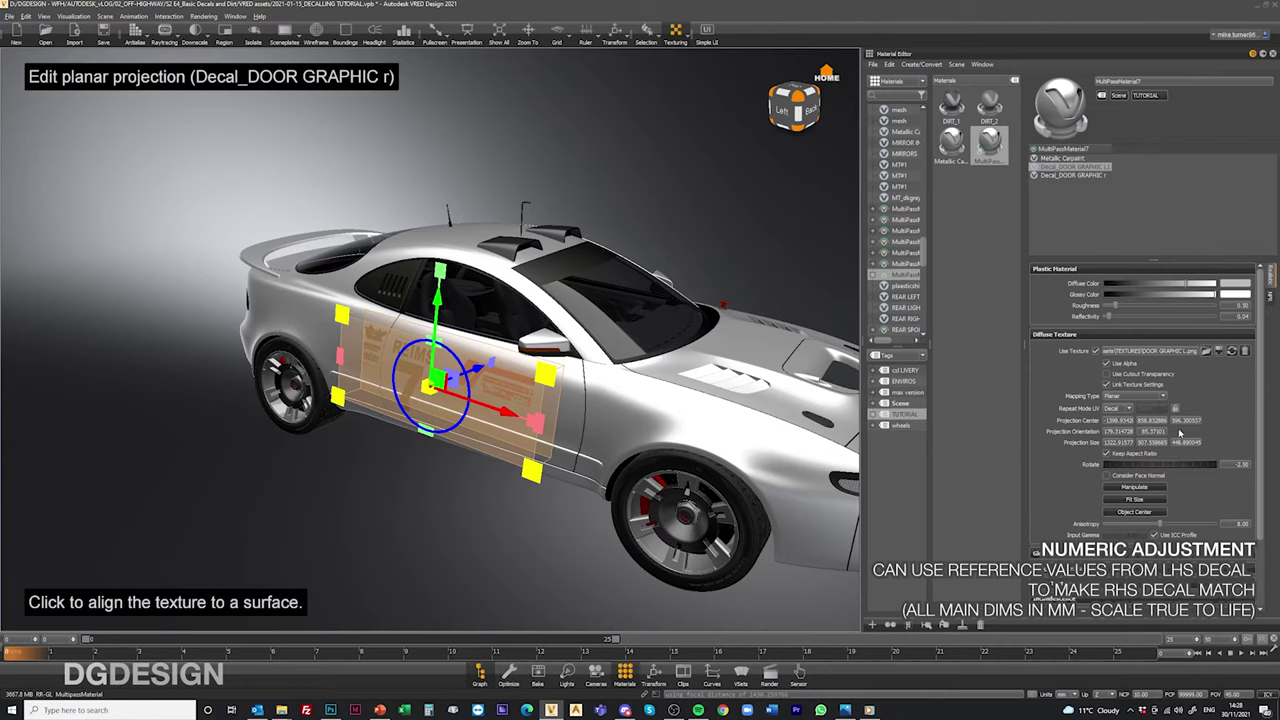
double_click(1180, 420)
drag(1182, 420, 1196, 420)
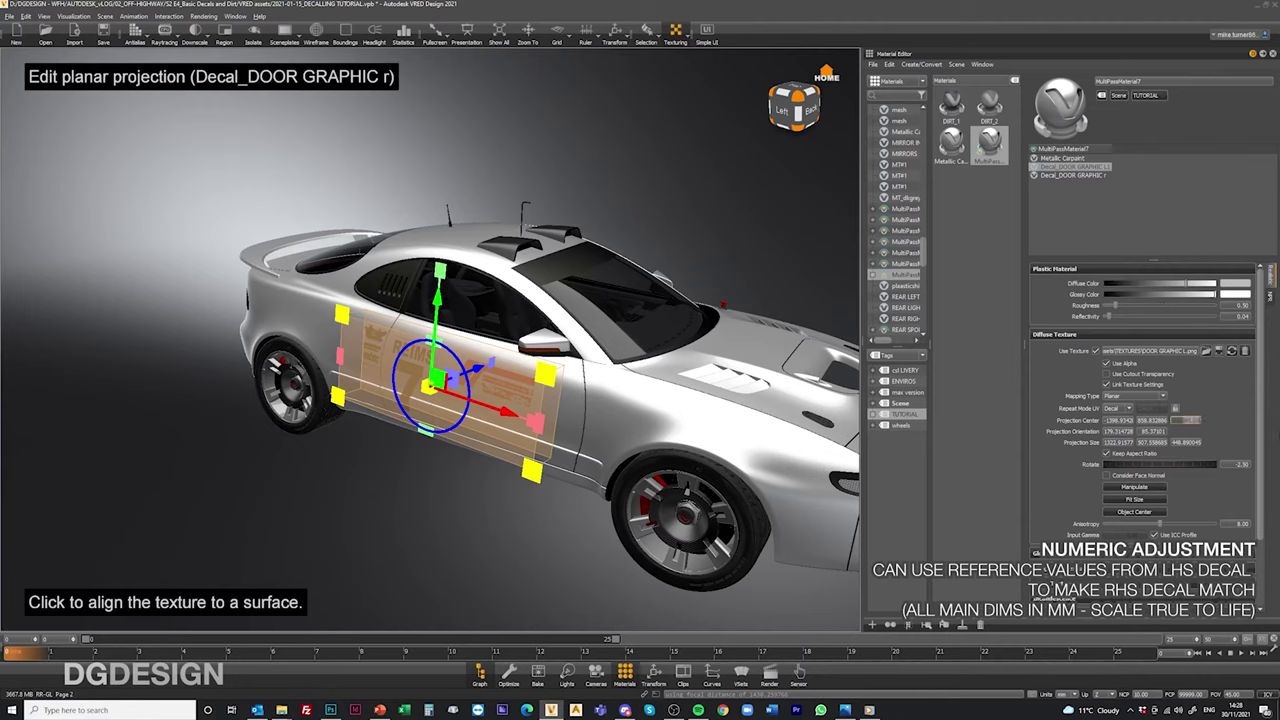
click(1090, 176)
click(1188, 420)
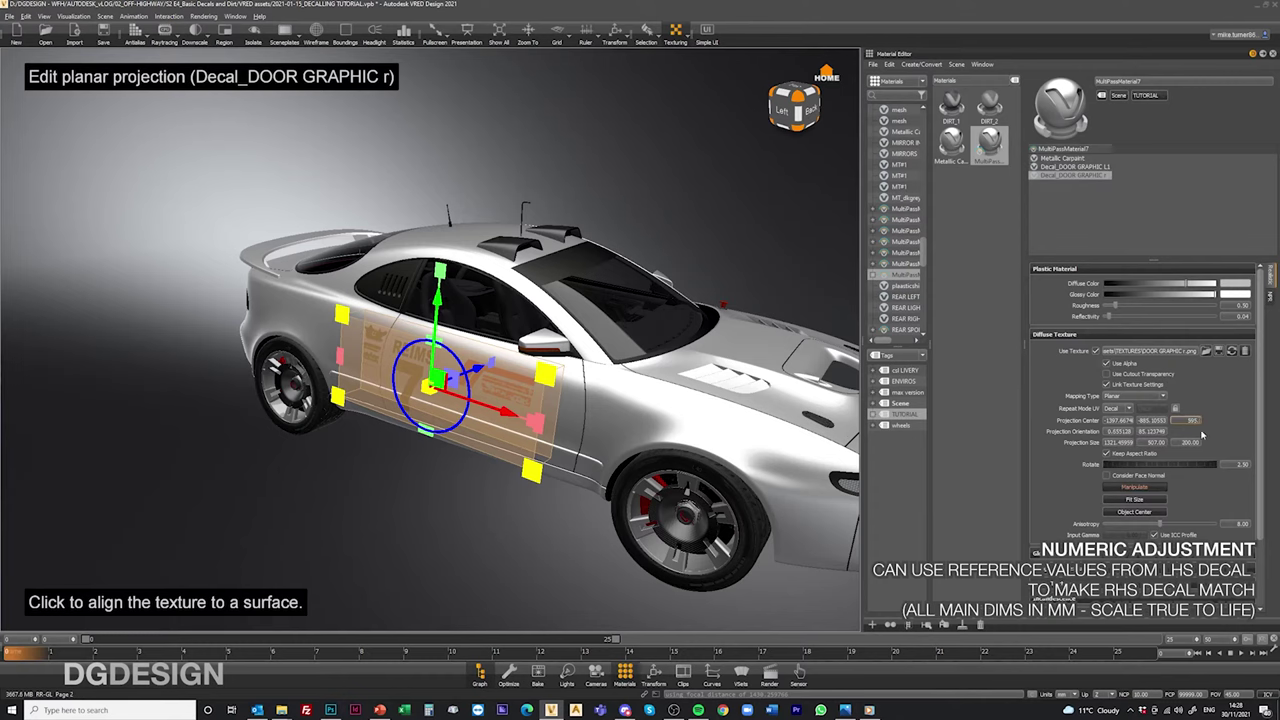
key(Return)
Leave texture editing and view the REIMS 7 door decal on the opposite side of the car
scroll(468, 466, down, 3)
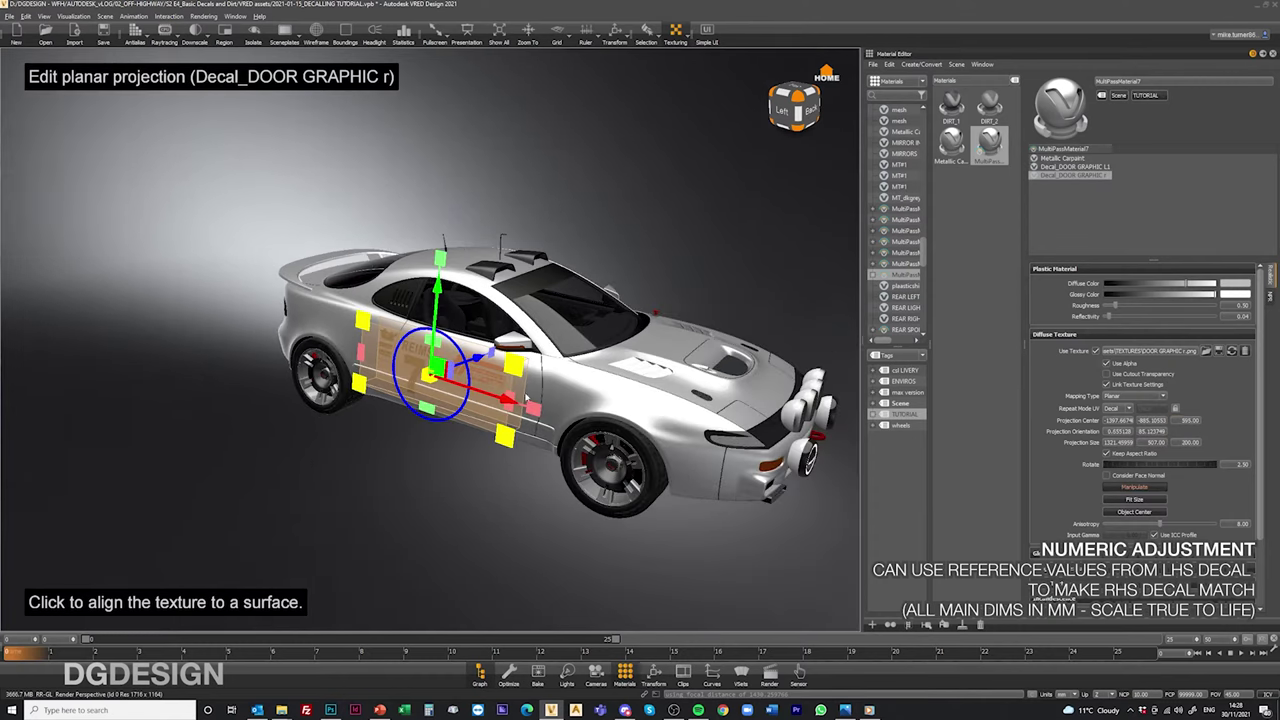
alt+drag(740, 440, 510, 408)
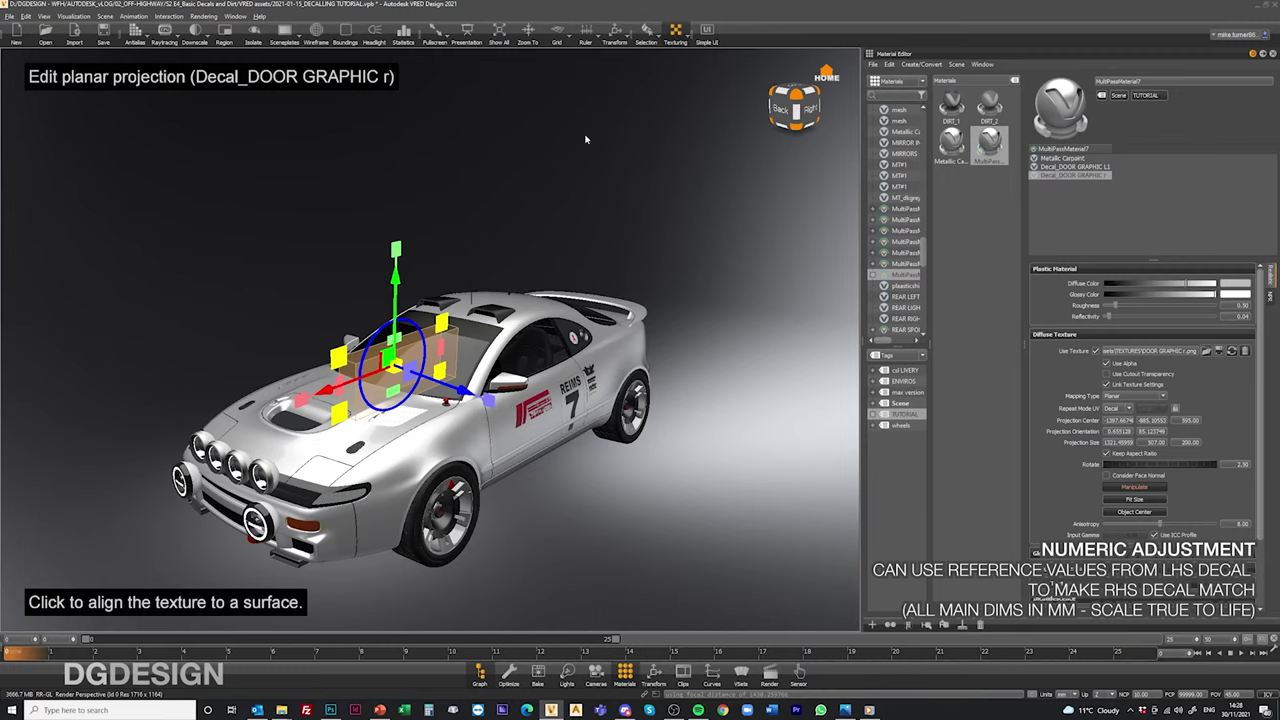
click(676, 30)
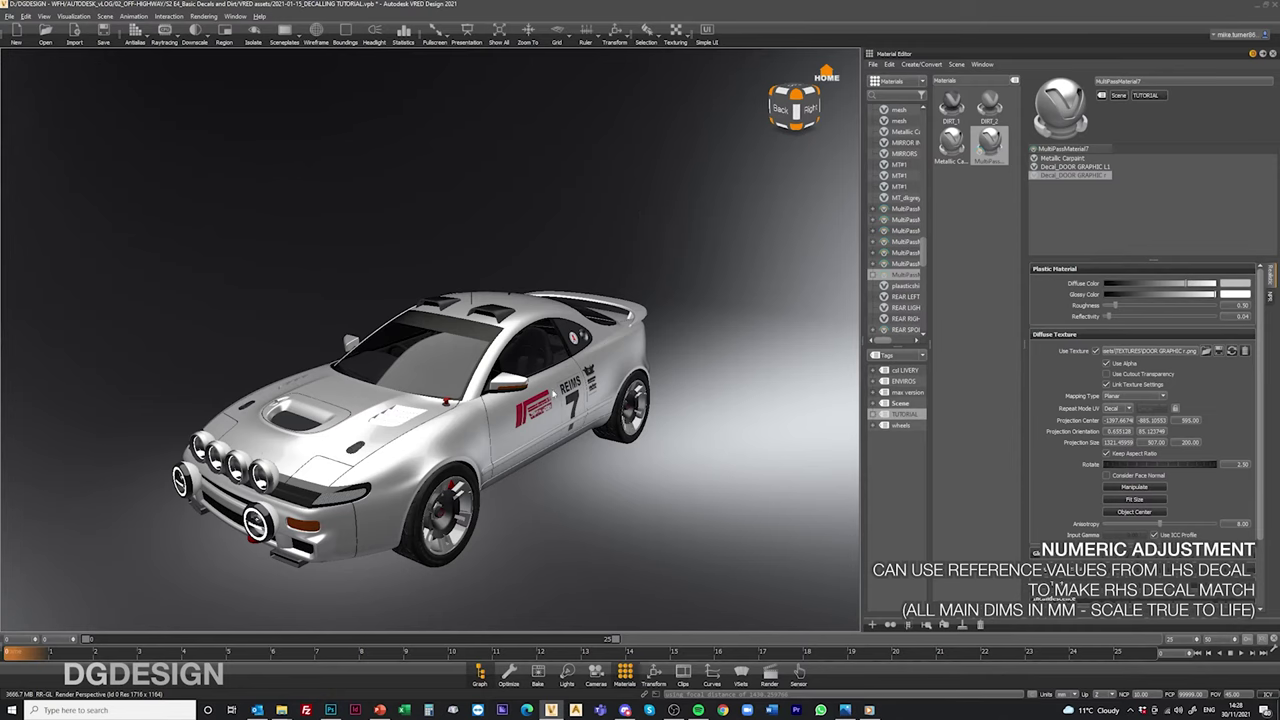
drag(553, 393, 450, 448)
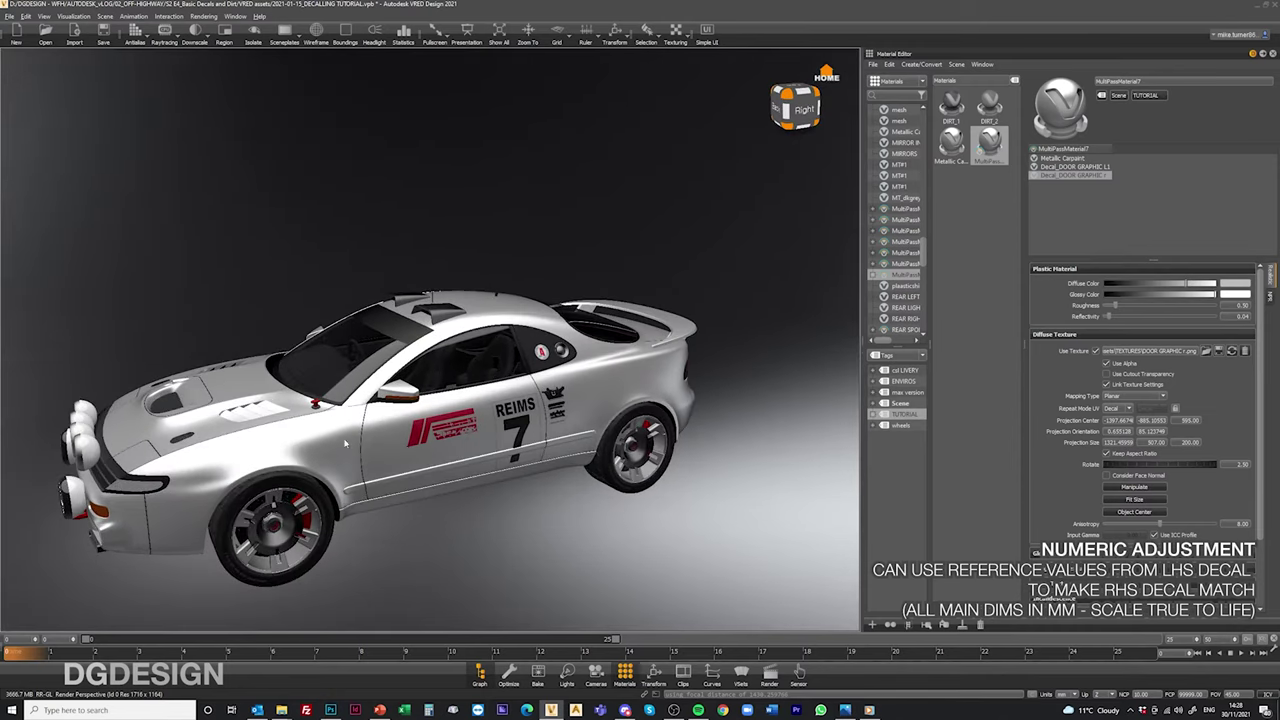
drag(345, 443, 405, 420)
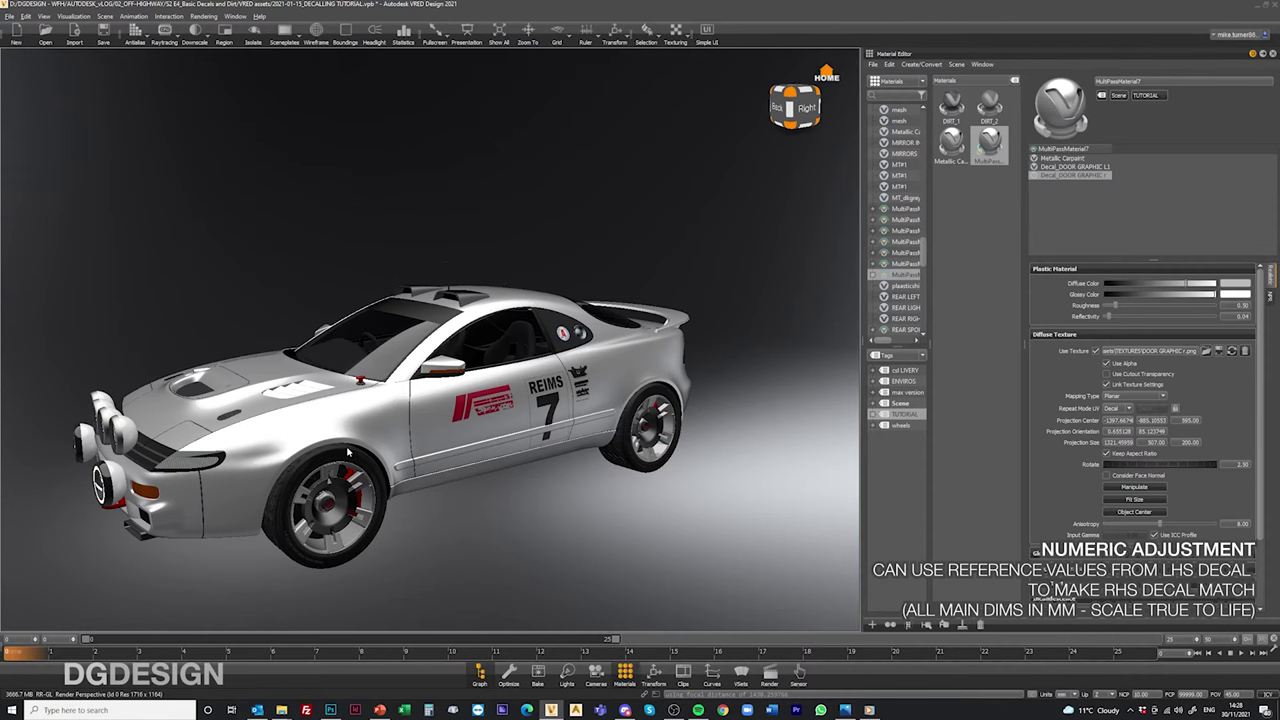
Add the SIDE SWIRLS texture as a decal layer on the car's side, using the existing multipass body material
right_drag(463, 380, 461, 398)
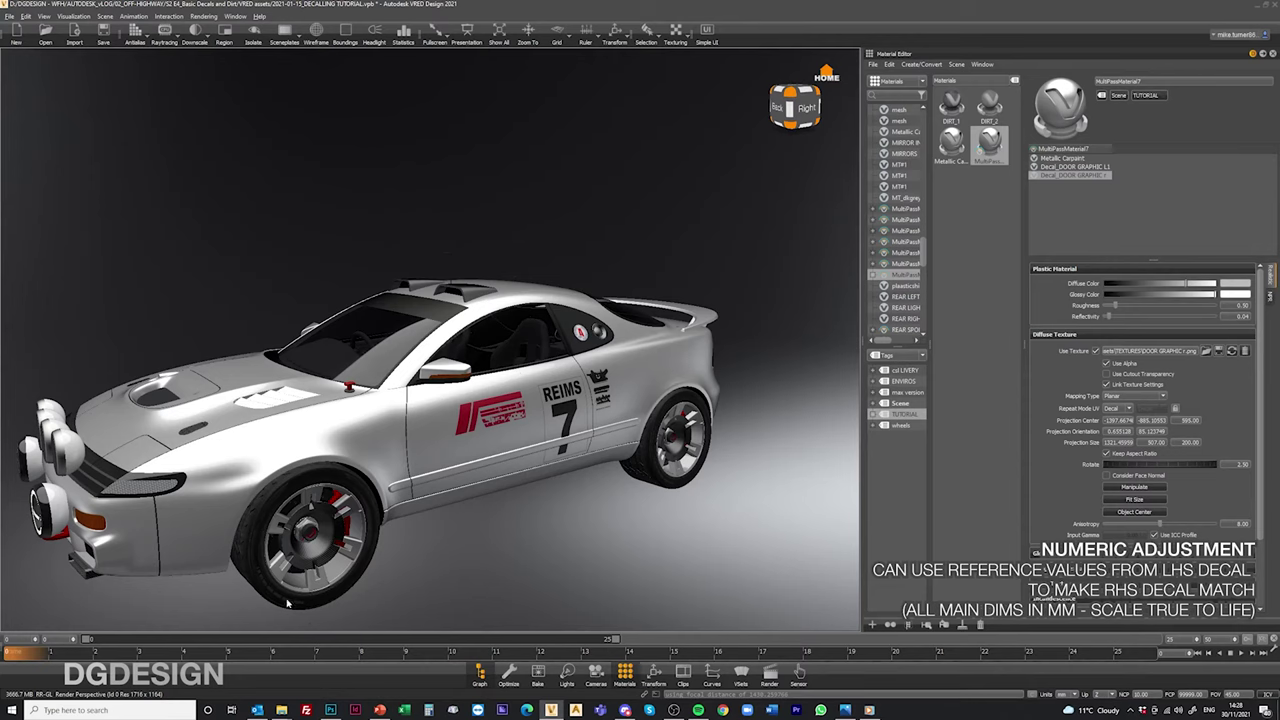
mouse_move(282, 710)
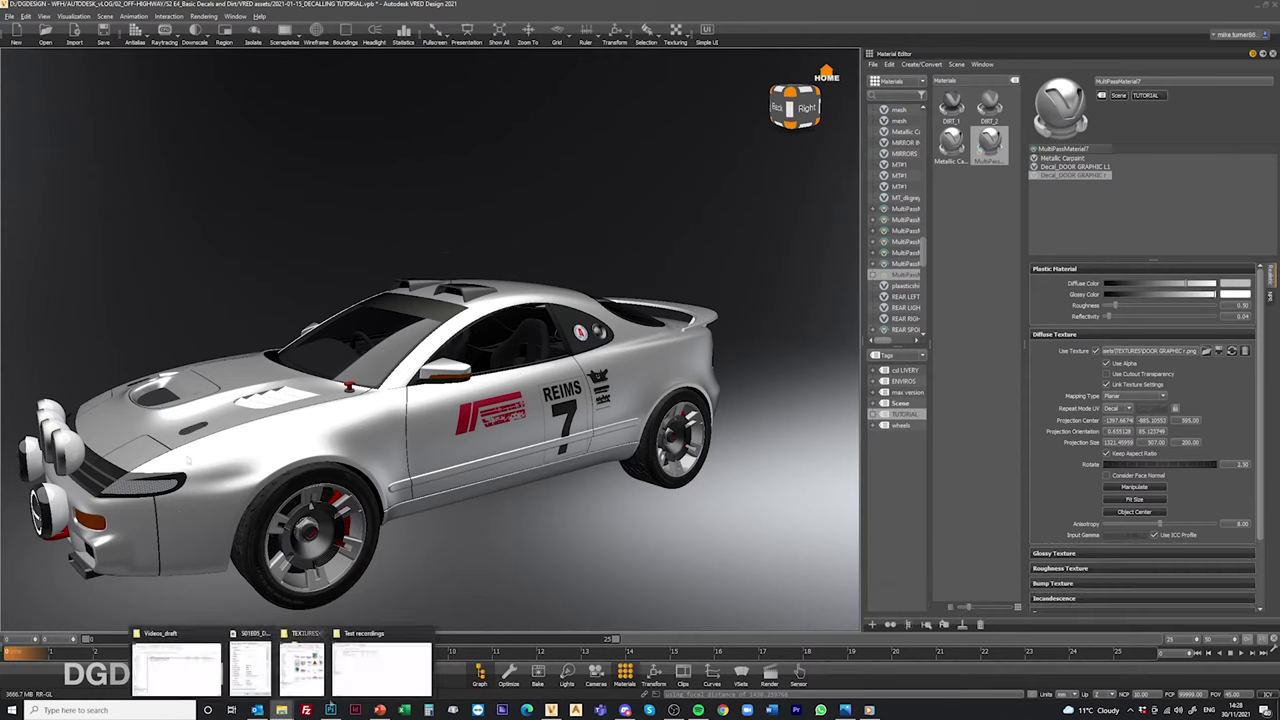
click(380, 670)
drag(0, 470, 580, 282)
click(630, 400)
Scale the SIDE SWIRLS1 projection to about 3242 by 891 mm and position it along the car's side between the wheels
right_drag(500, 400, 500, 440)
drag(550, 480, 651, 420)
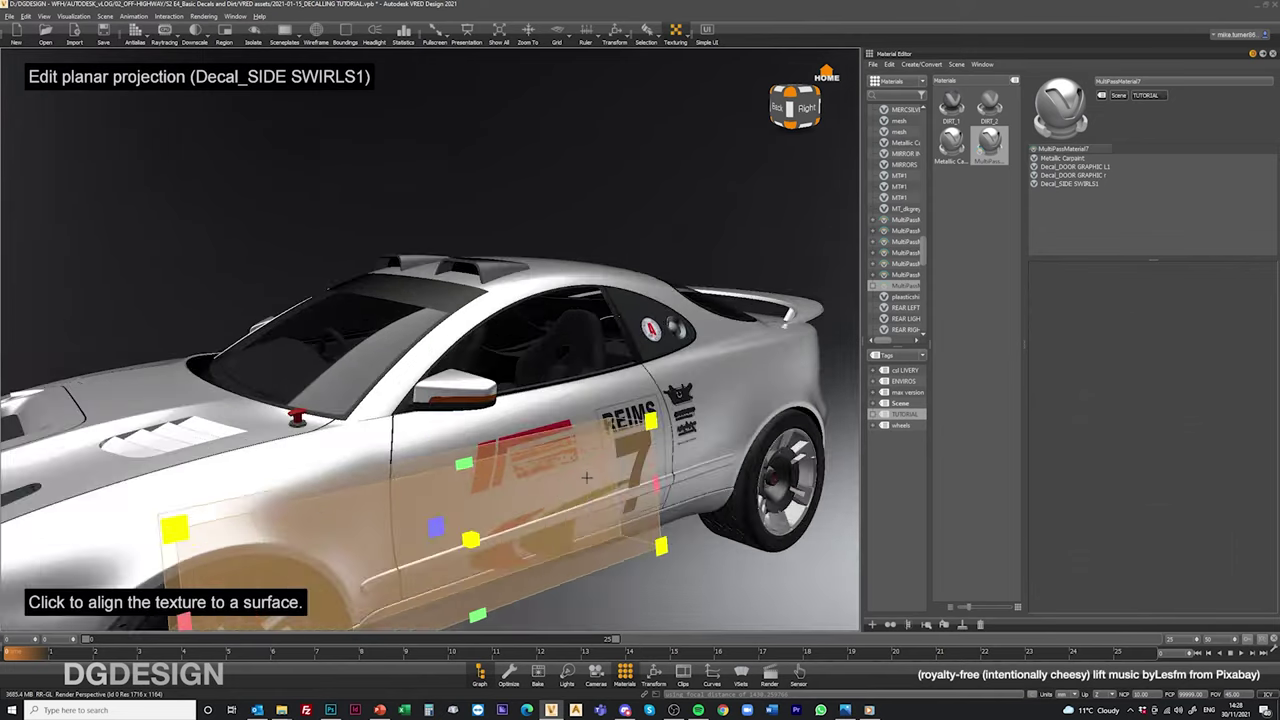
middle_drag(480, 480, 472, 410)
drag(550, 450, 655, 420)
middle_drag(557, 352, 382, 298)
drag(593, 285, 715, 232)
right_drag(600, 480, 560, 430)
drag(480, 480, 560, 510)
drag(521, 378, 490, 387)
drag(560, 500, 480, 480)
drag(415, 376, 540, 380)
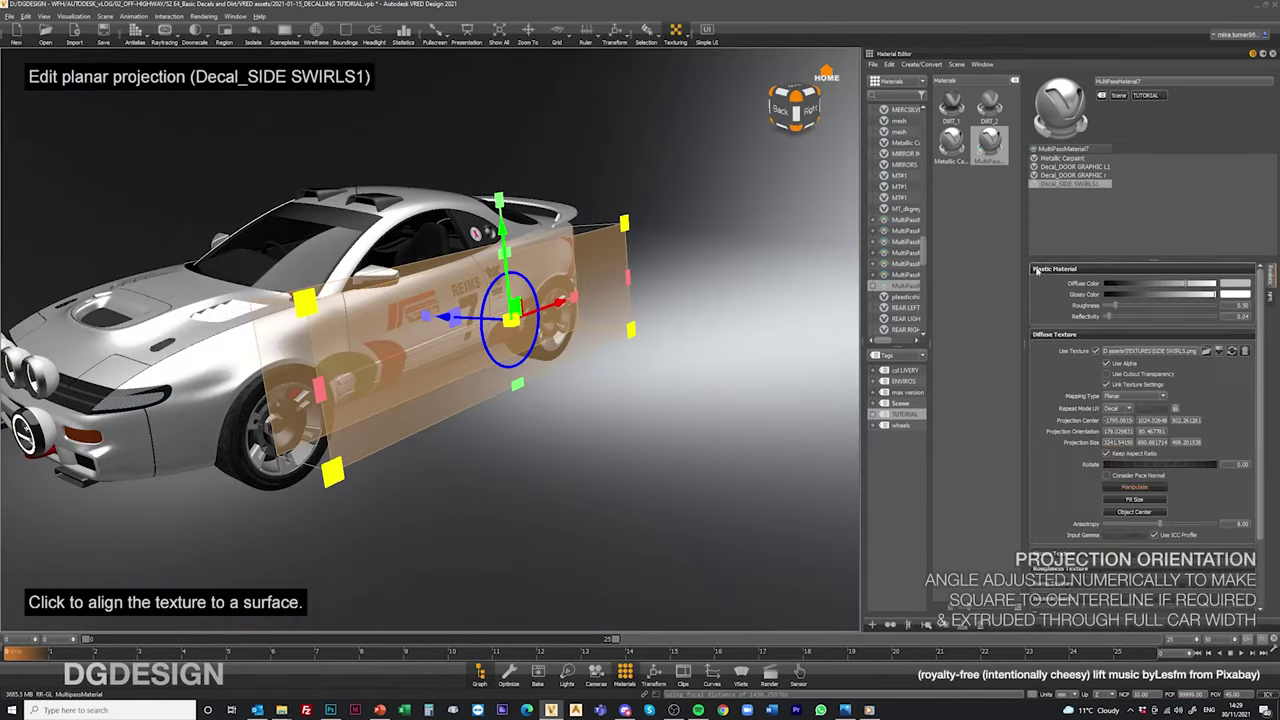
Set the SIDE SWIRLS1 projection orientation to 180 and 90, and extend its depth through the full car width to about 3225 mm
drag(1139, 431, 1209, 433)
text(90)
key(Return)
right_drag(500, 430, 540, 470)
drag(1105, 431, 1136, 432)
text(180)
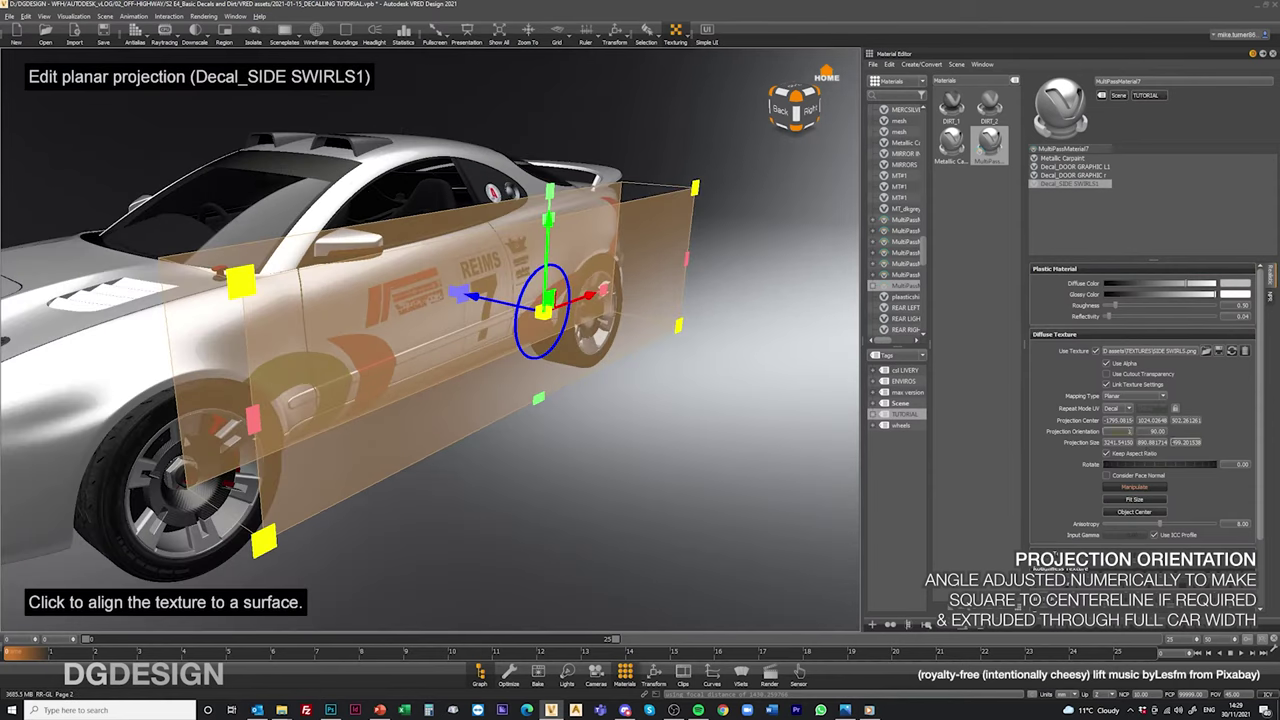
drag(462, 289, 254, 251)
drag(600, 340, 265, 330)
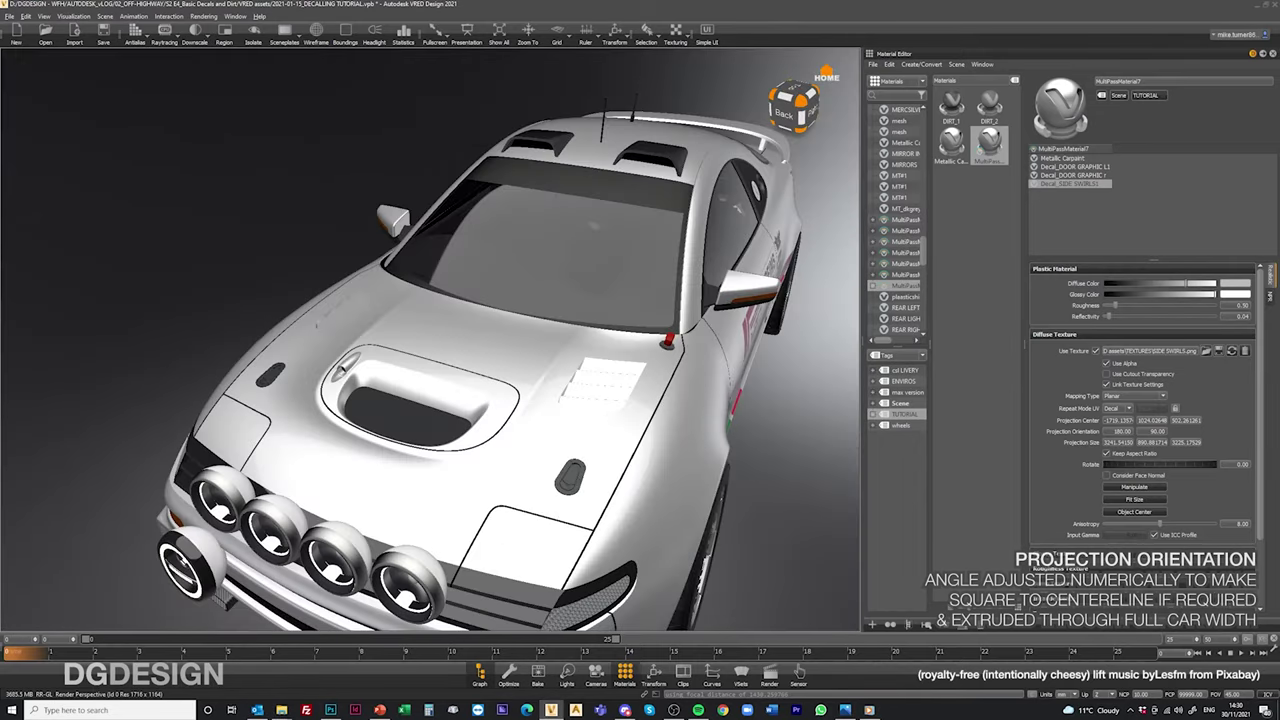
Add the cl-FRONT WING_corrupt decal to the bonnet and the cl-SQUARE_corrupt decal ahead of the front wheel
right_click(585, 285)
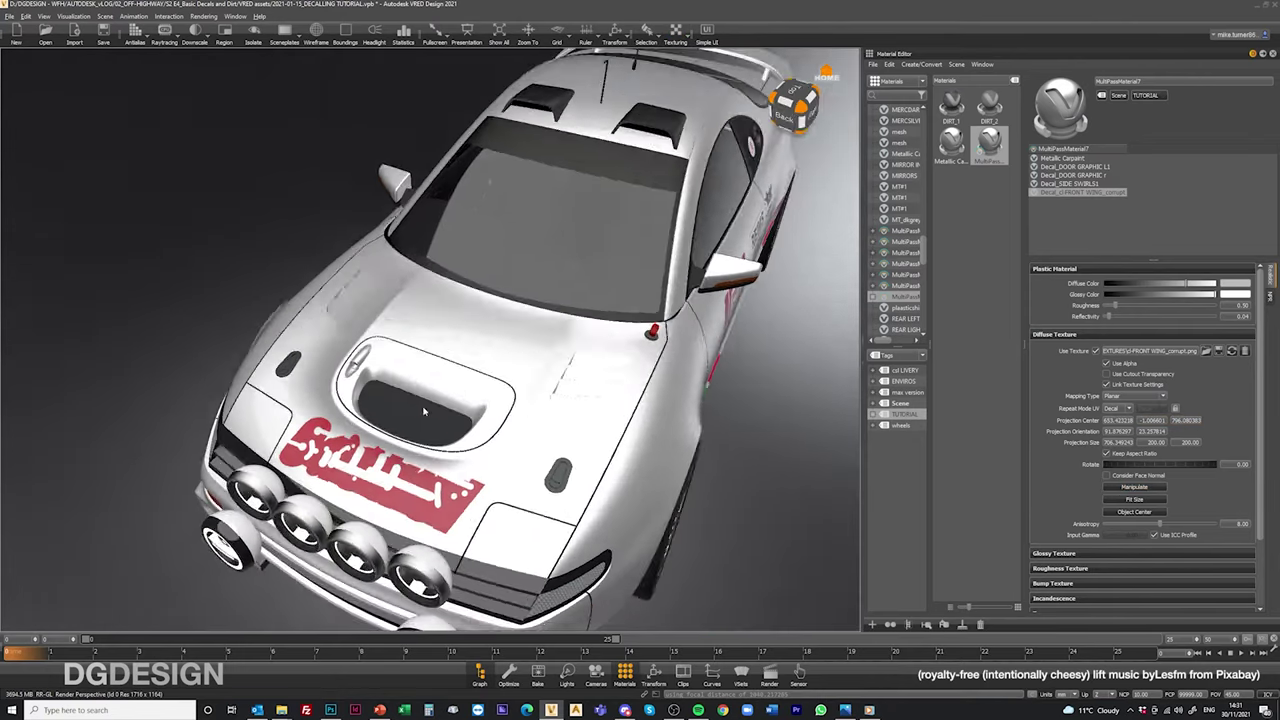
right_click(571, 283)
click(610, 300)
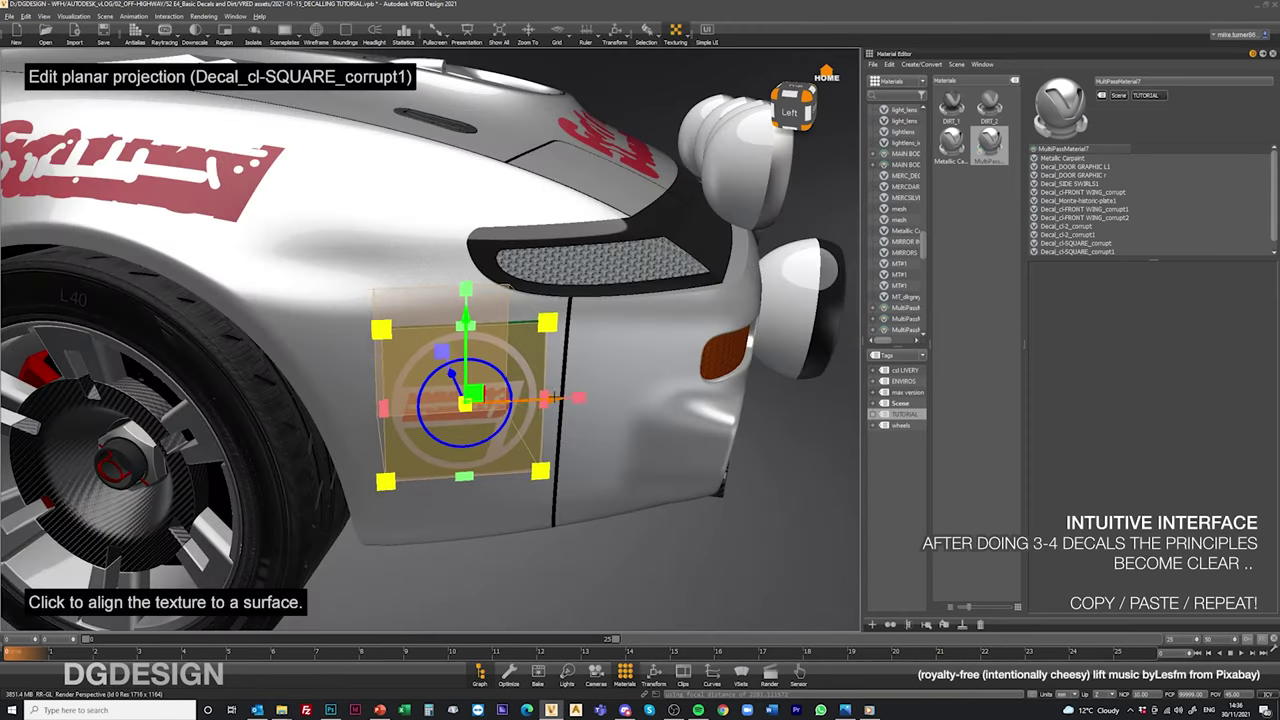
click(1066, 251)
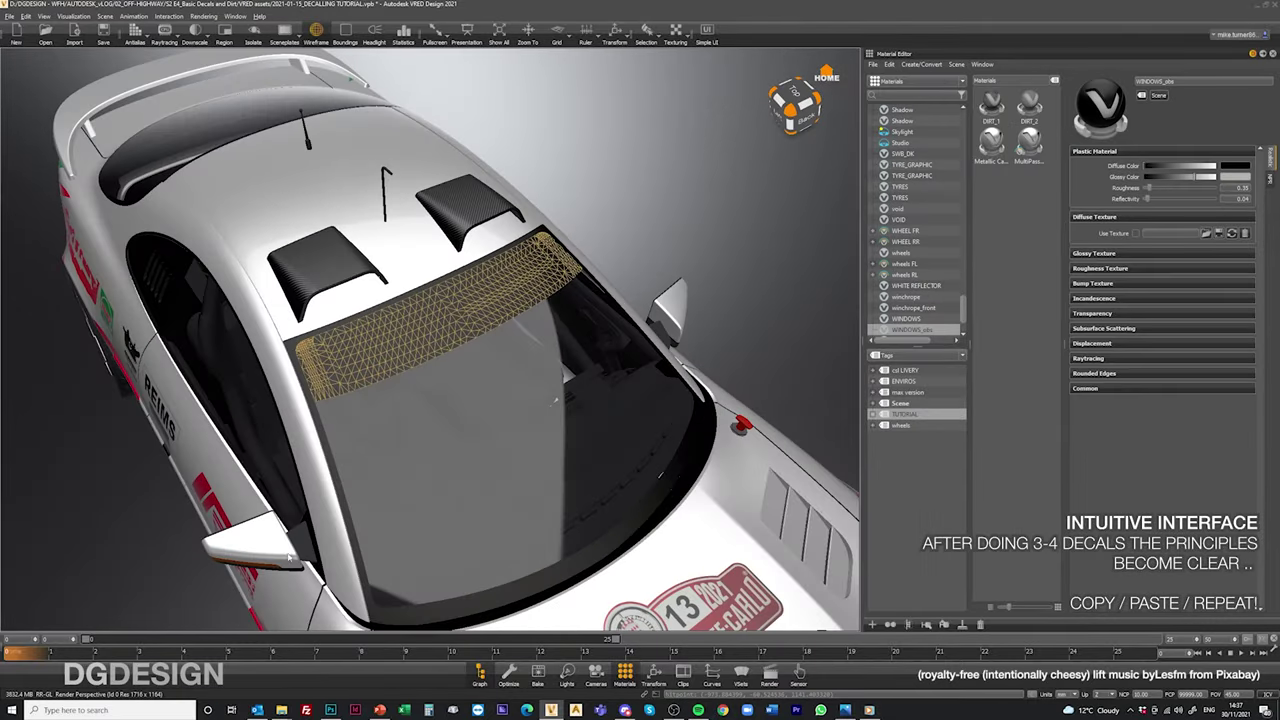
Add the tta-car-logo_white texture as a decal on the black banner across the top of the windscreen
click(281, 710)
drag(680, 217, 453, 362)
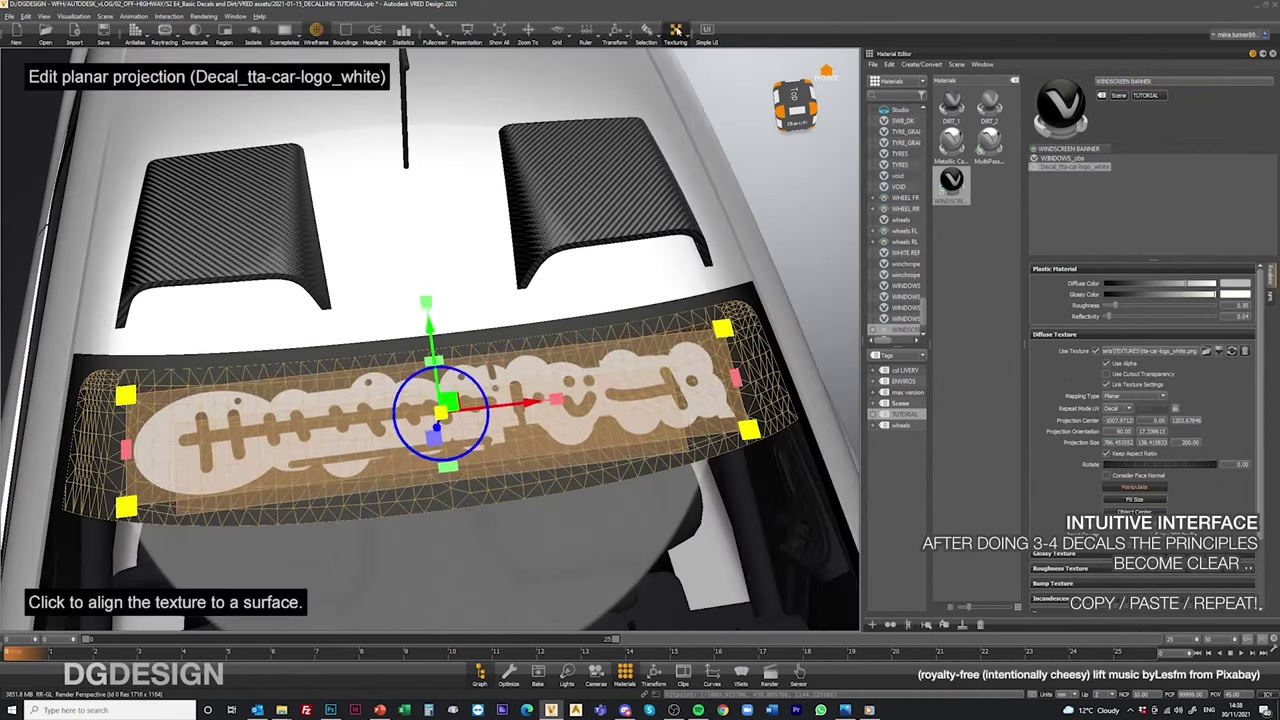
Add the cl-SQUARE_corrupt decal to the roof, rotate it by -90 and adjust its projection
drag(976, 225, 497, 350)
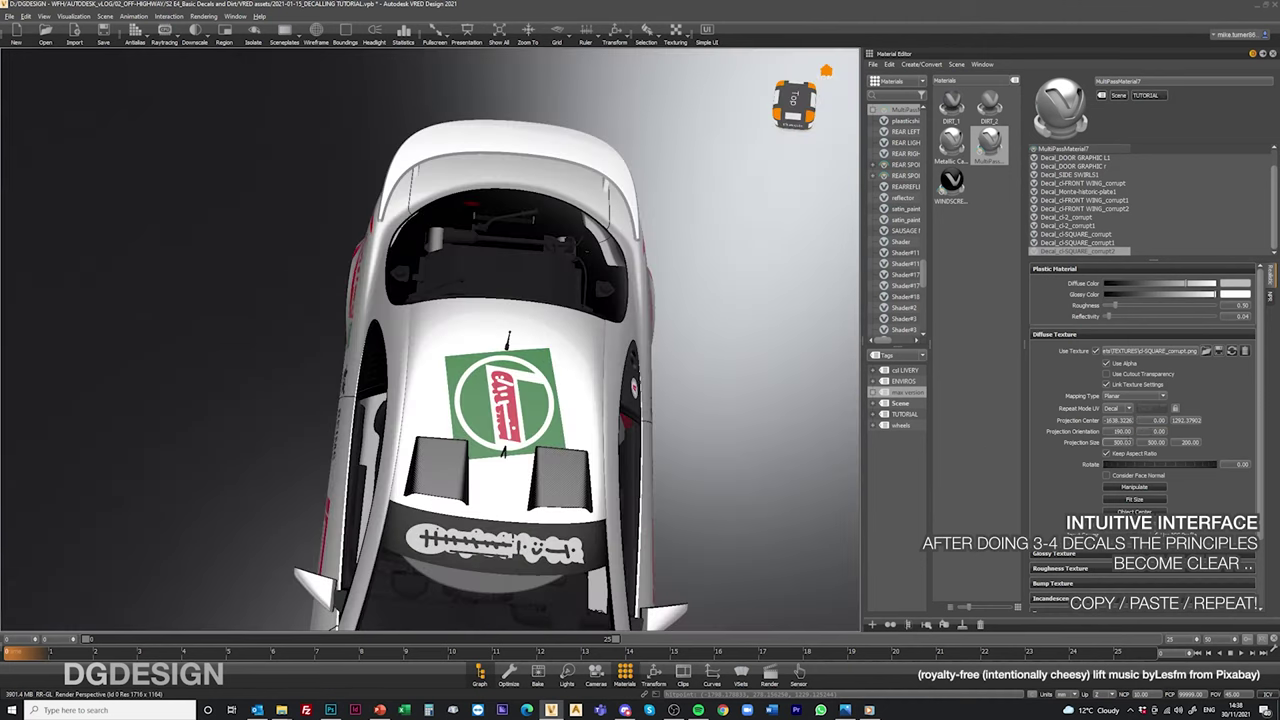
drag(1185, 466, 1206, 466)
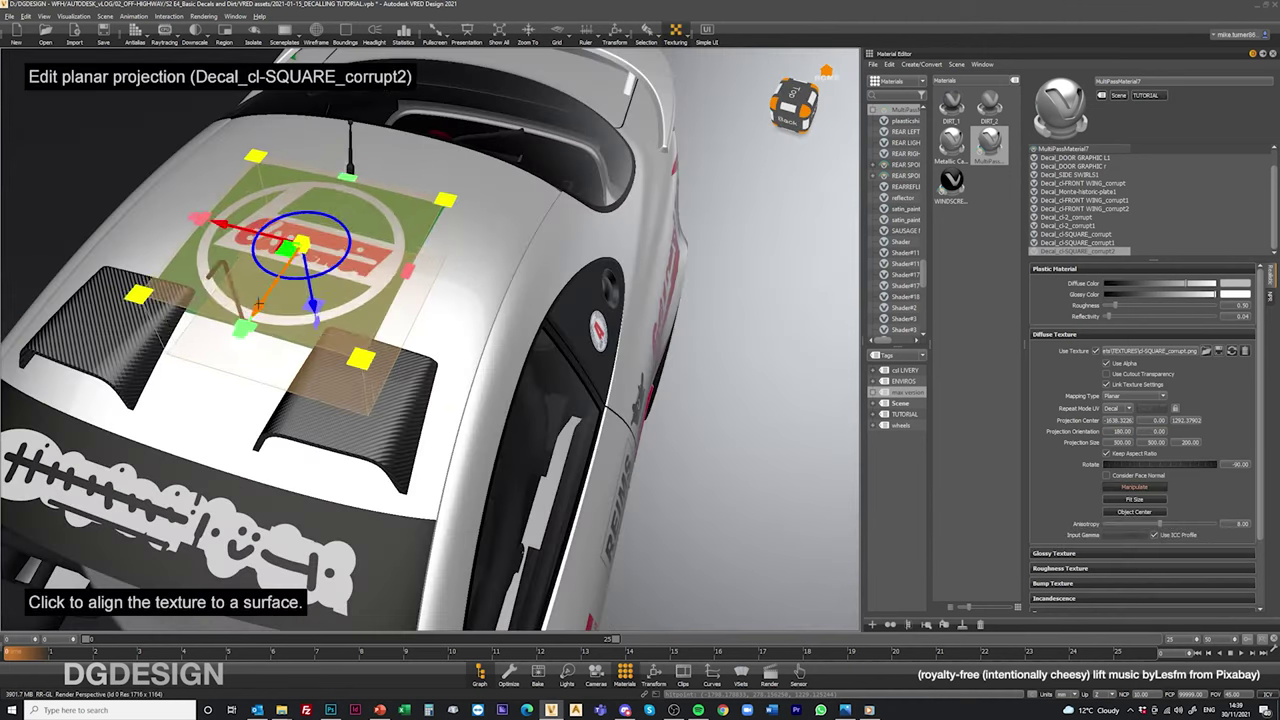
click(325, 307)
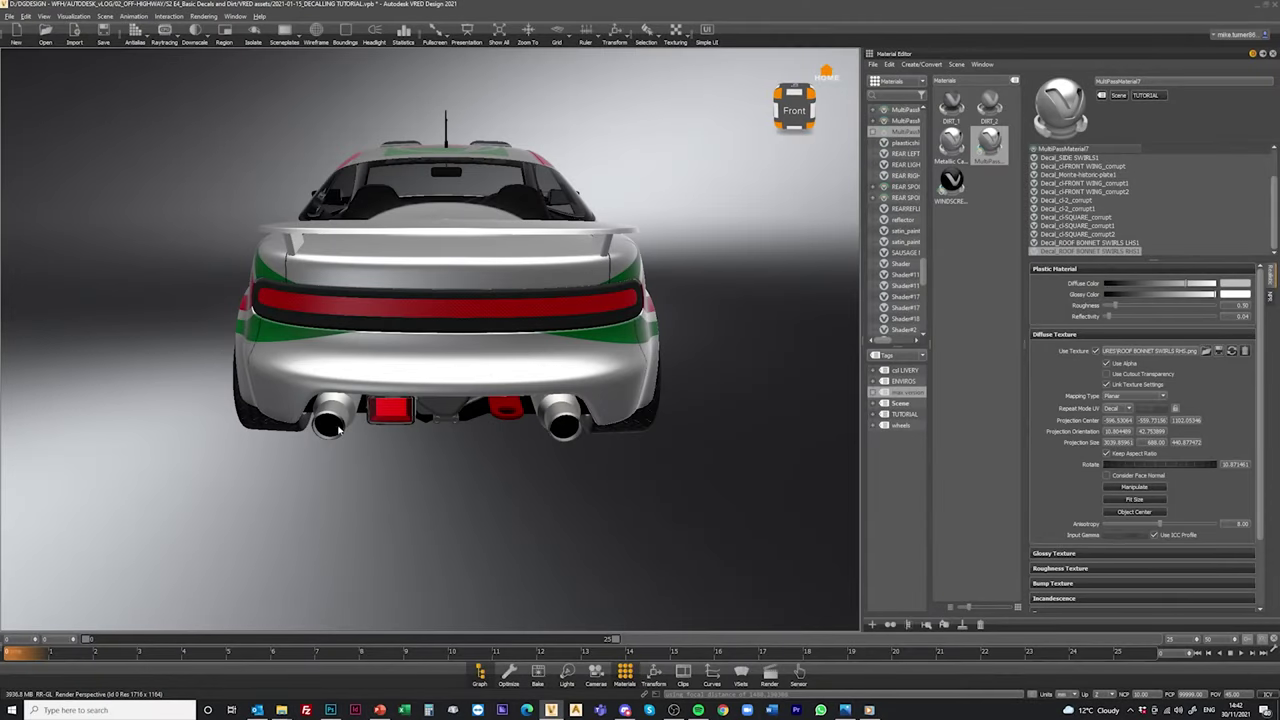
Add the cl-2_corrupt texture from the TEXTURES folder as a decal on the rear bumper
mouse_move(281, 710)
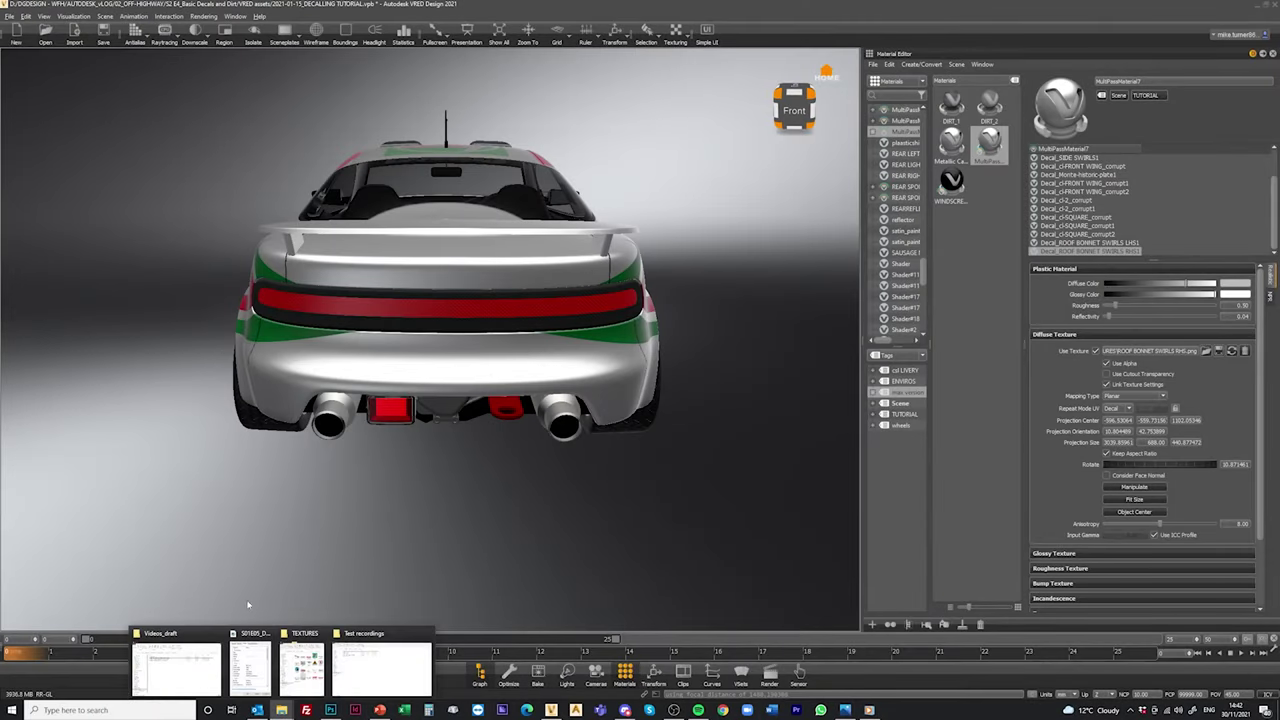
click(302, 665)
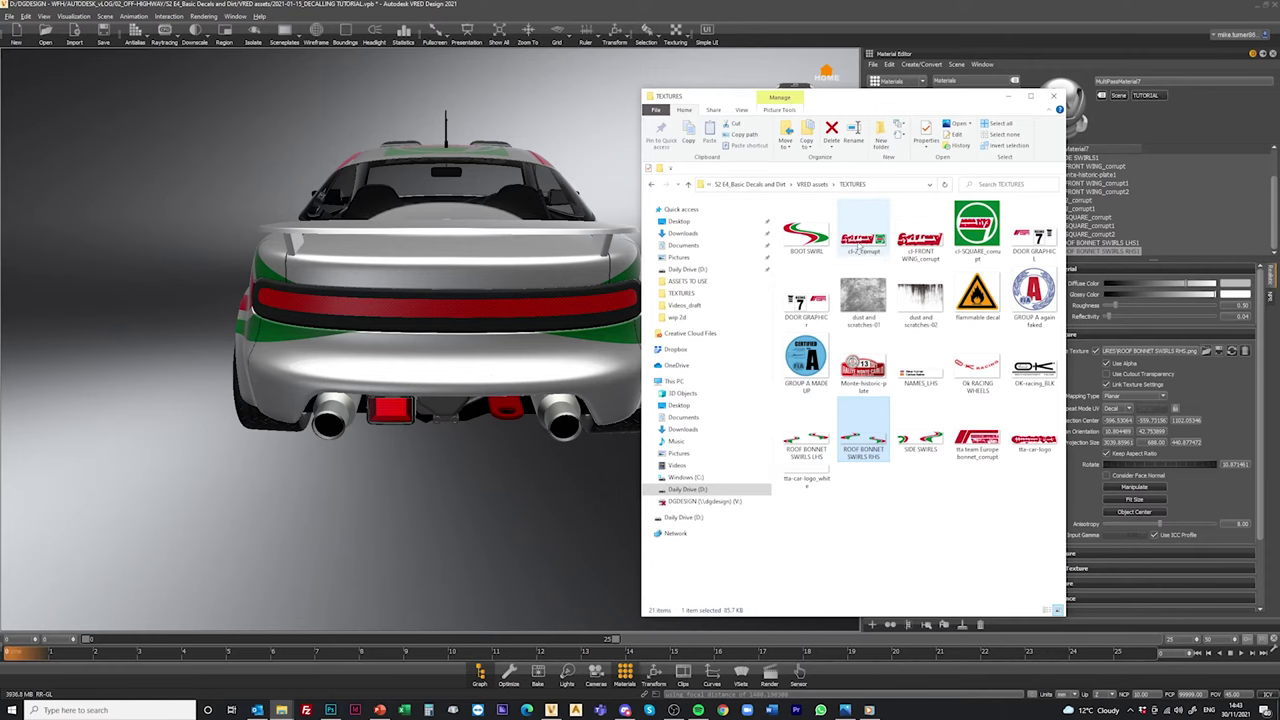
drag(863, 235, 488, 388)
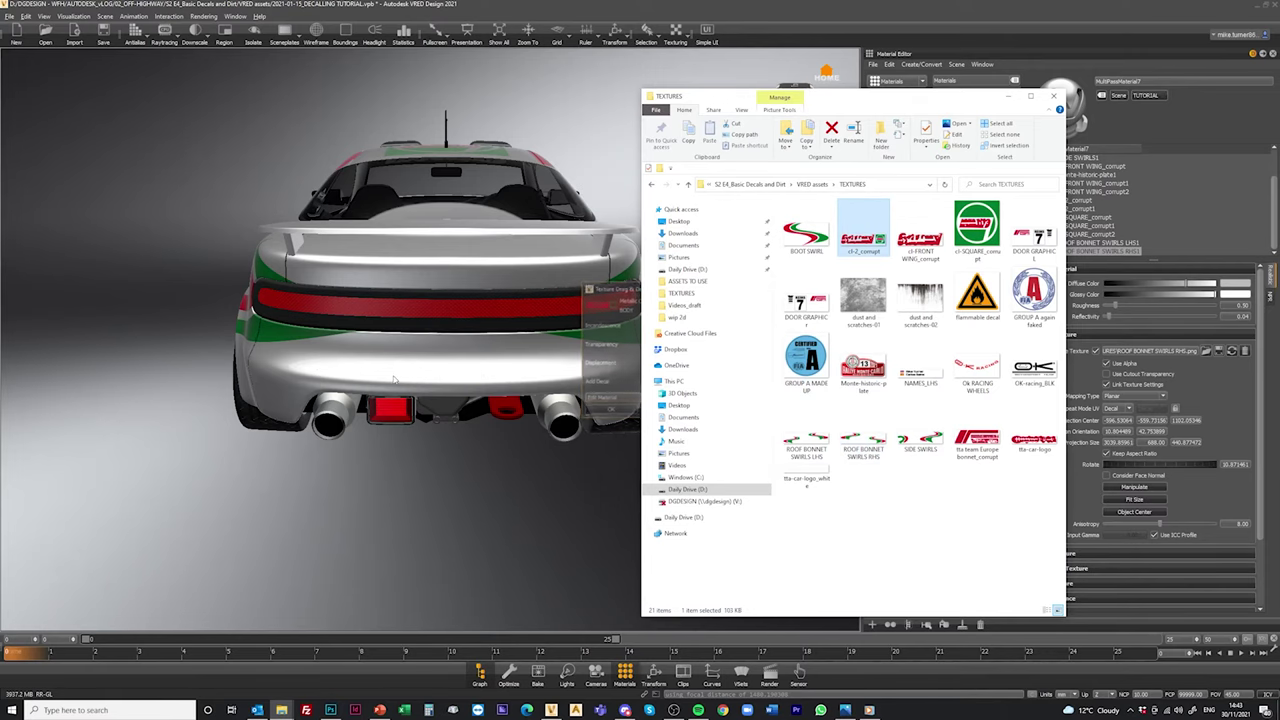
click(636, 383)
click(687, 381)
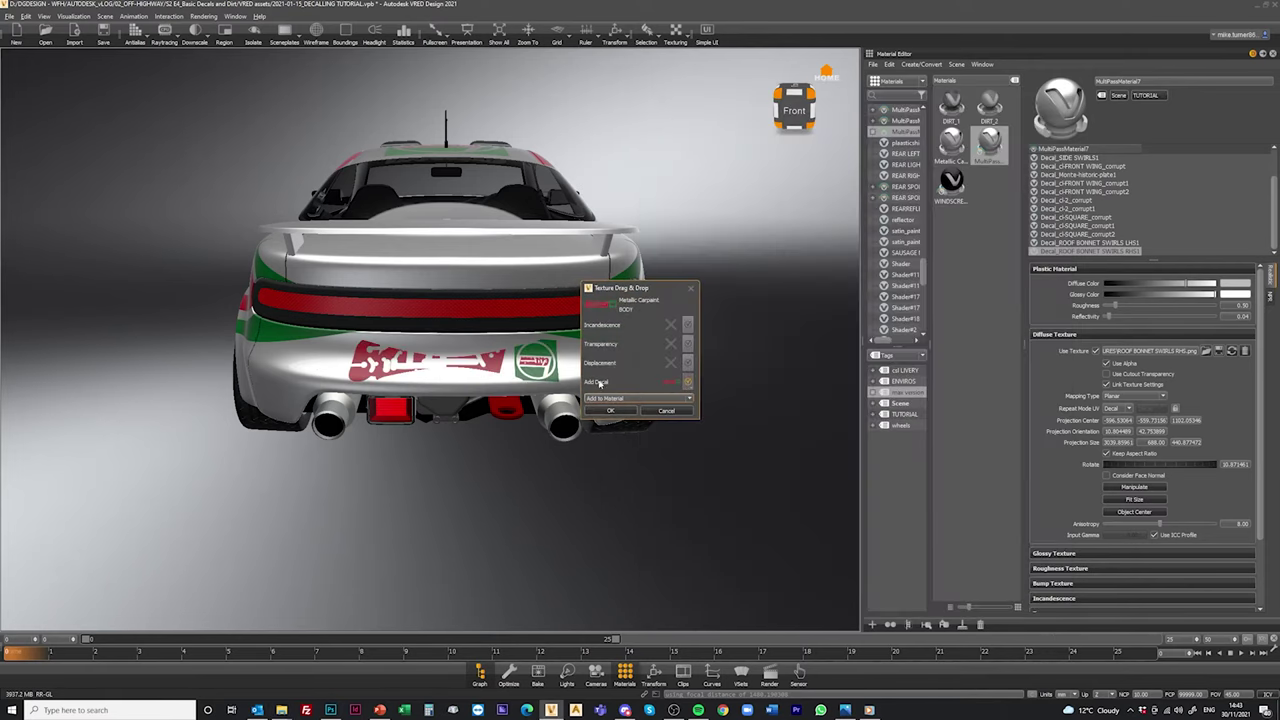
click(610, 411)
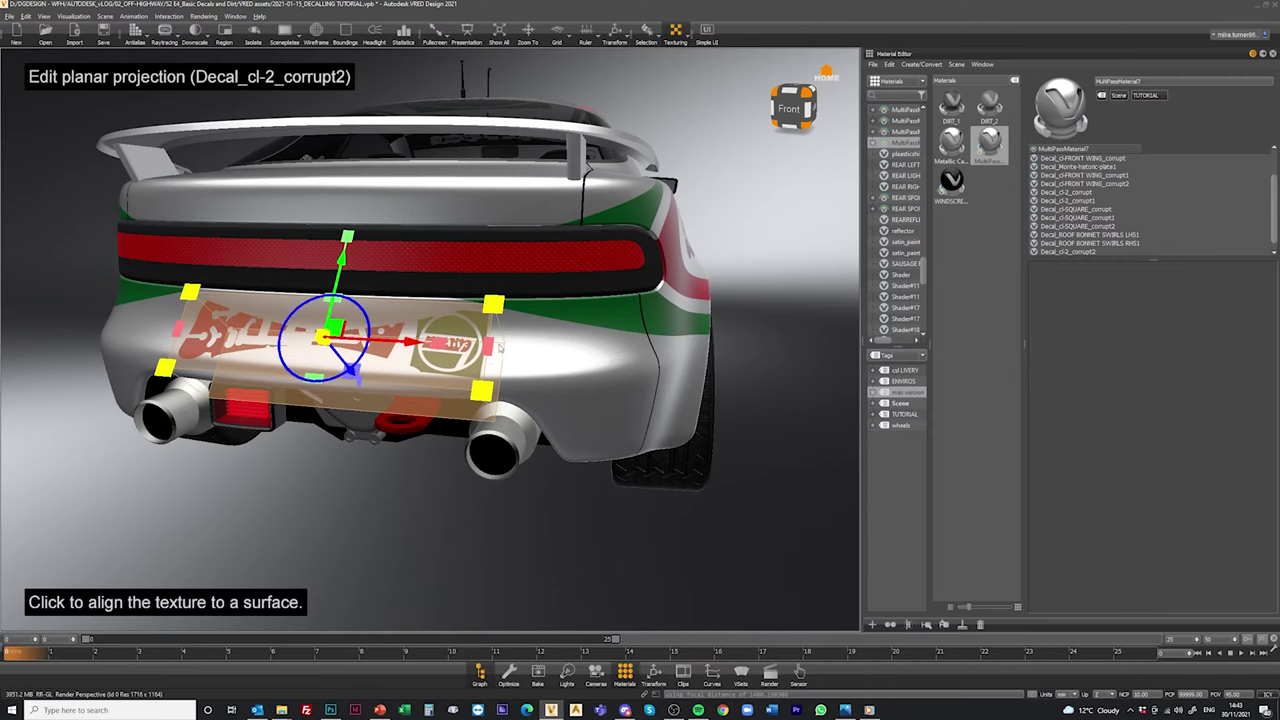
Set the second projection orientation value of the rear bumper's cl-2_corrupt2 decal to 75
drag(500, 347, 420, 350)
right_drag(420, 350, 380, 394)
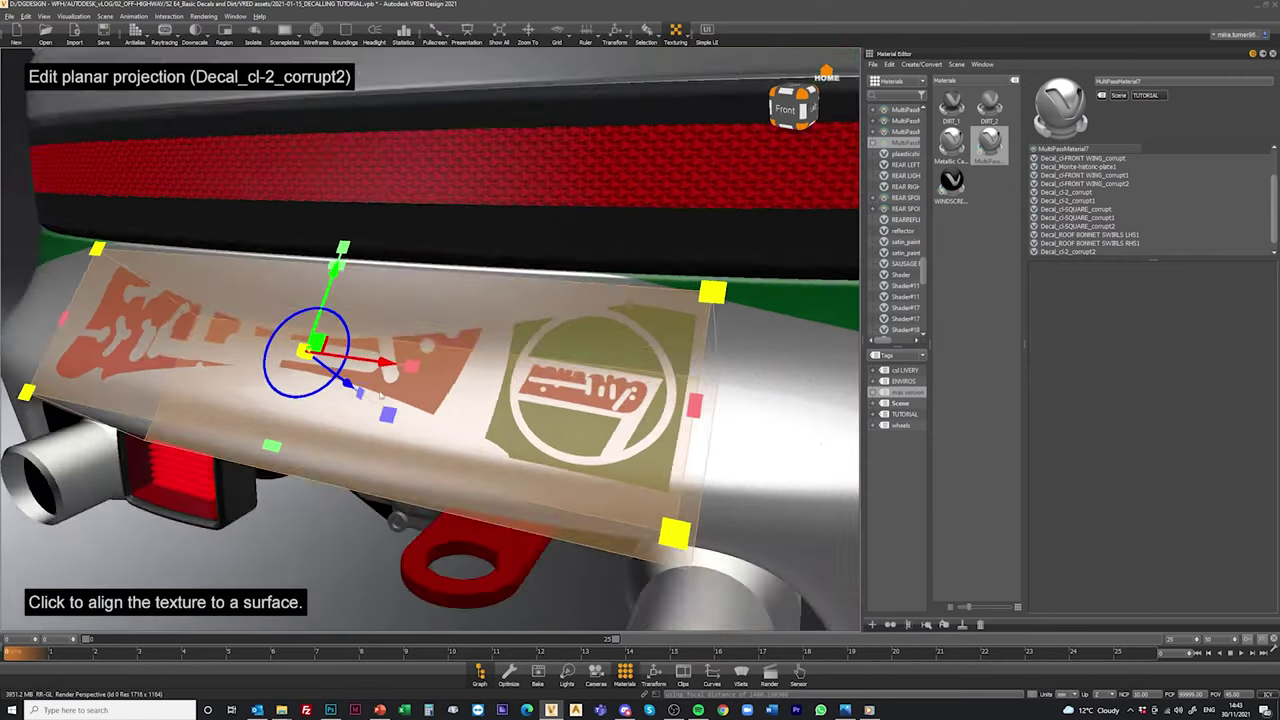
alt+drag(380, 394, 207, 228)
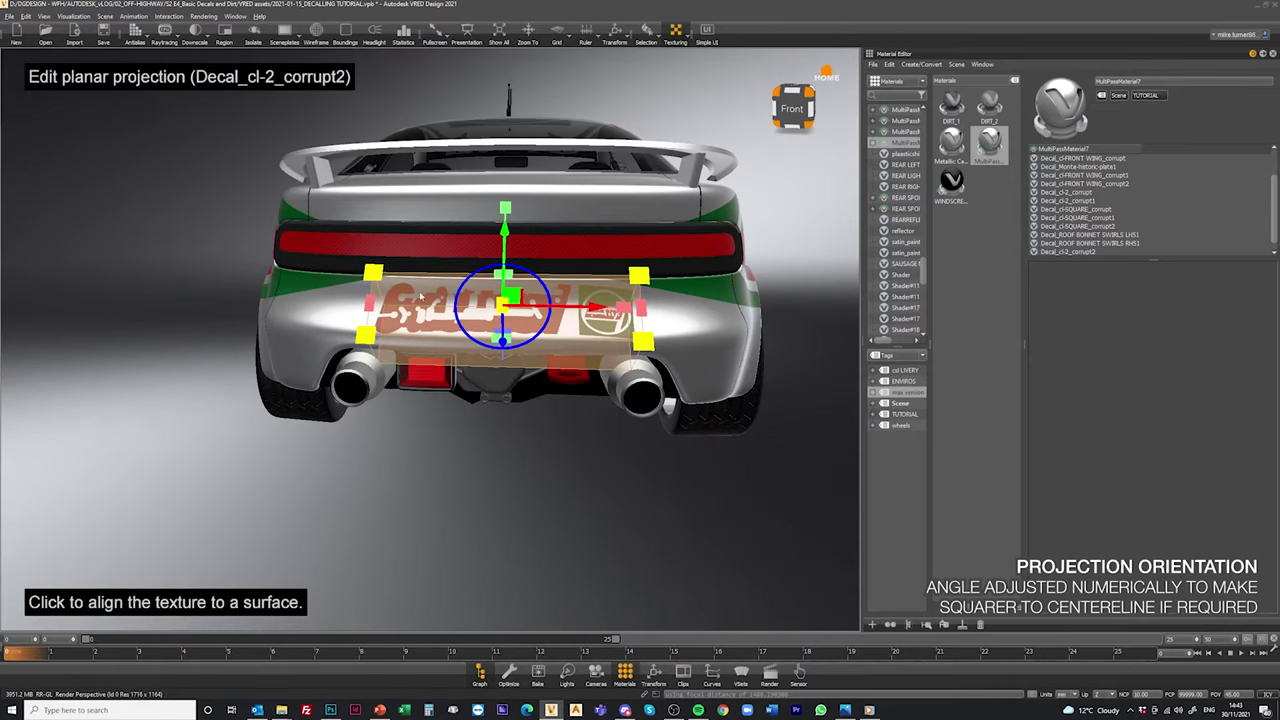
drag(420, 296, 612, 319)
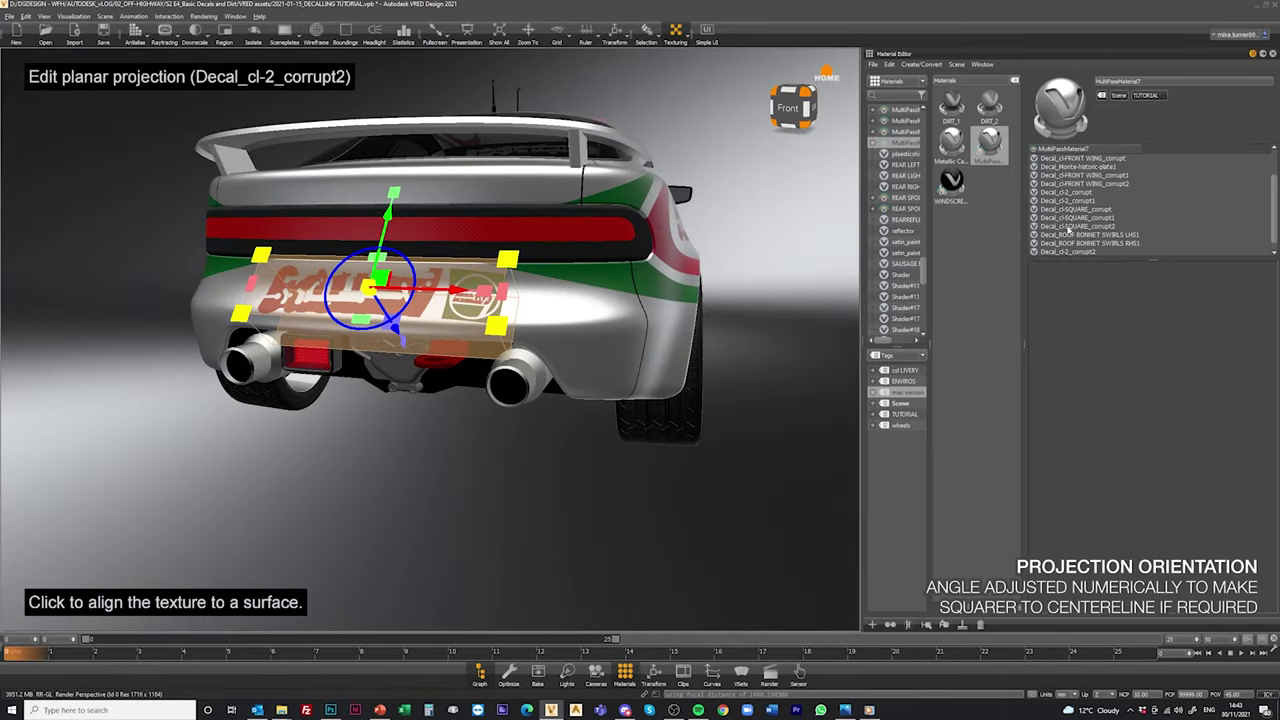
click(1058, 252)
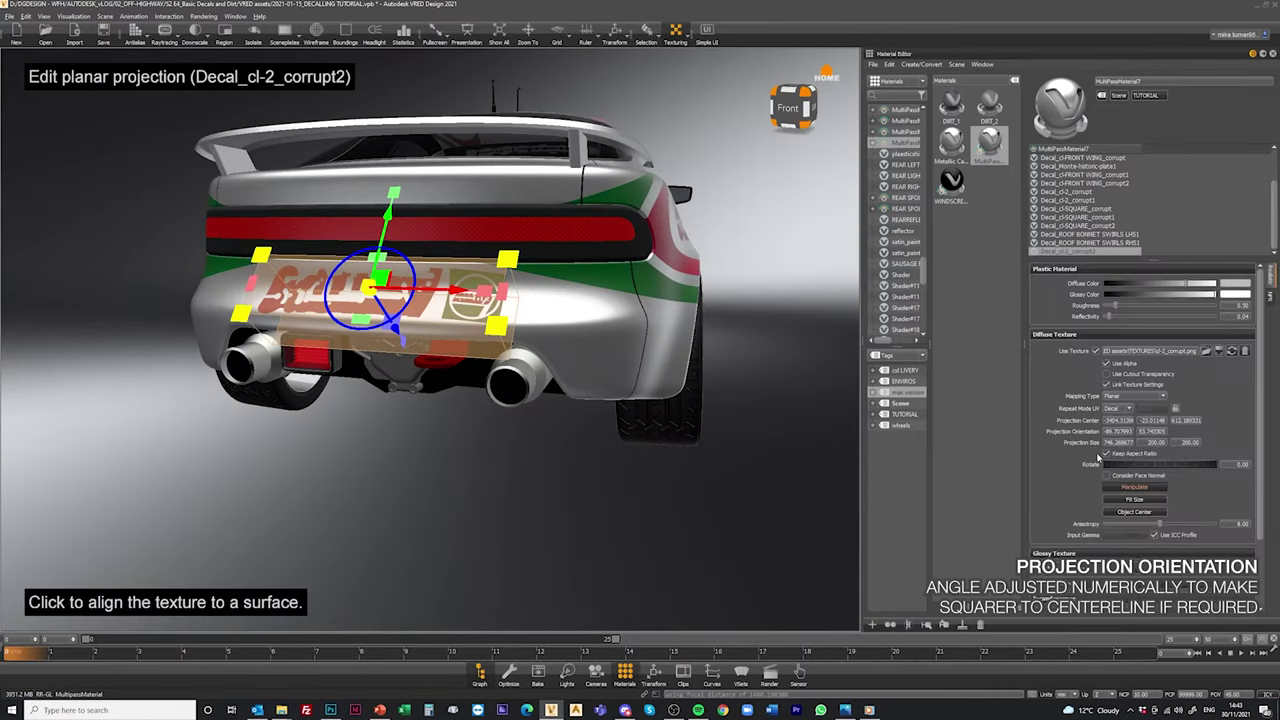
double_click(1159, 432)
text(0)
key(Return)
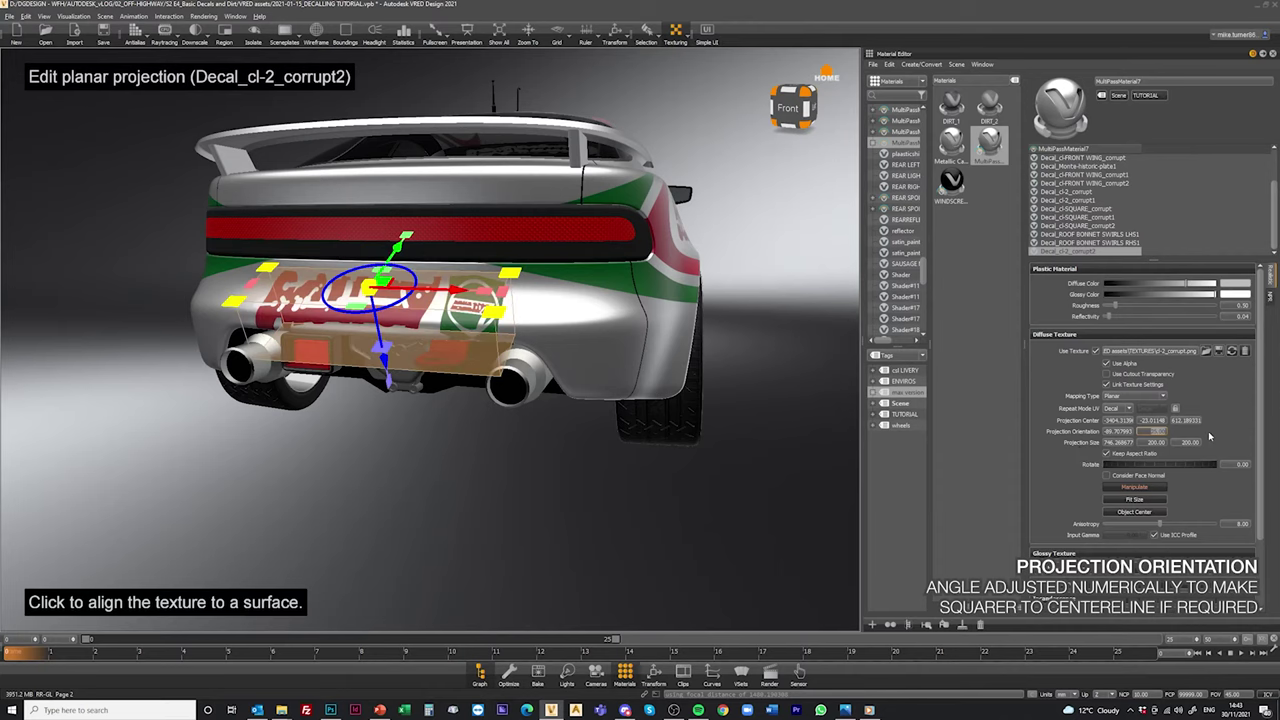
text(5)
key(Return)
Shift the cl-2_corrupt2 projection down on the rear bumper to a centre Z of about 599
right_drag(660, 303, 378, 240)
drag(371, 243, 226, 244)
drag(355, 175, 354, 186)
drag(545, 290, 757, 296)
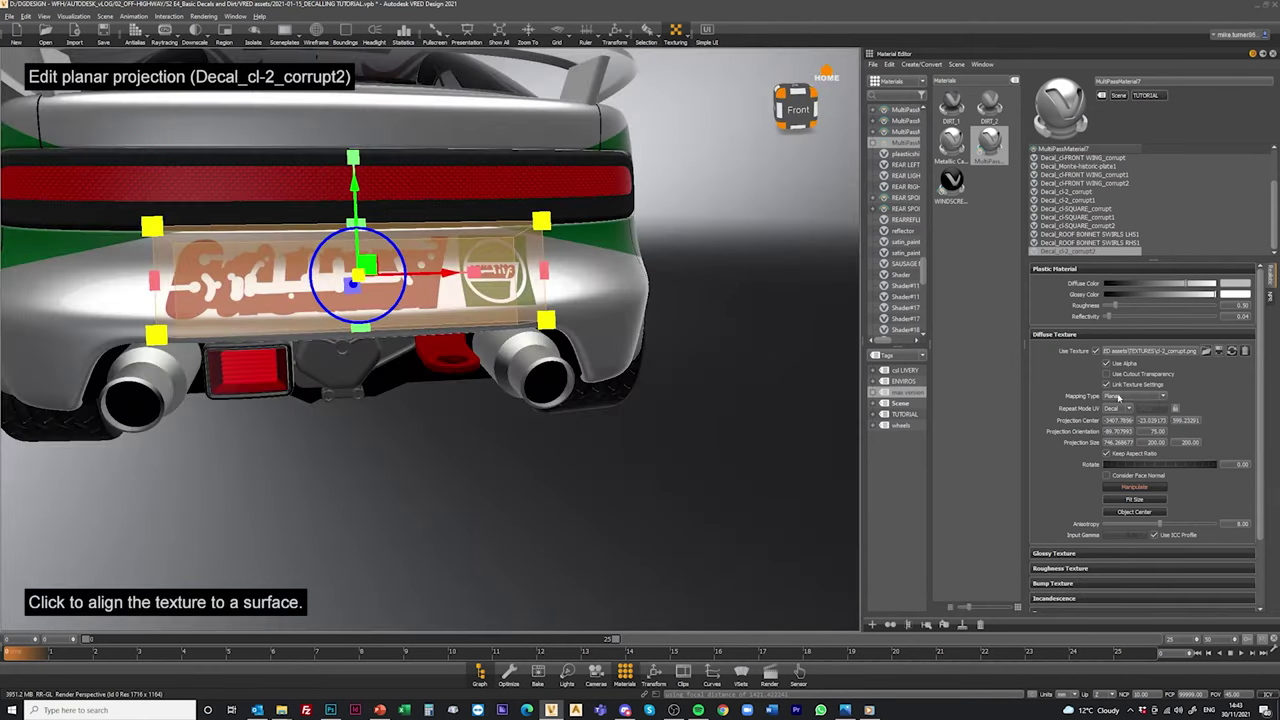
Centre the cl-2_corrupt2 decal on the car by setting its projection centre Y to 0
drag(1138, 421, 1219, 436)
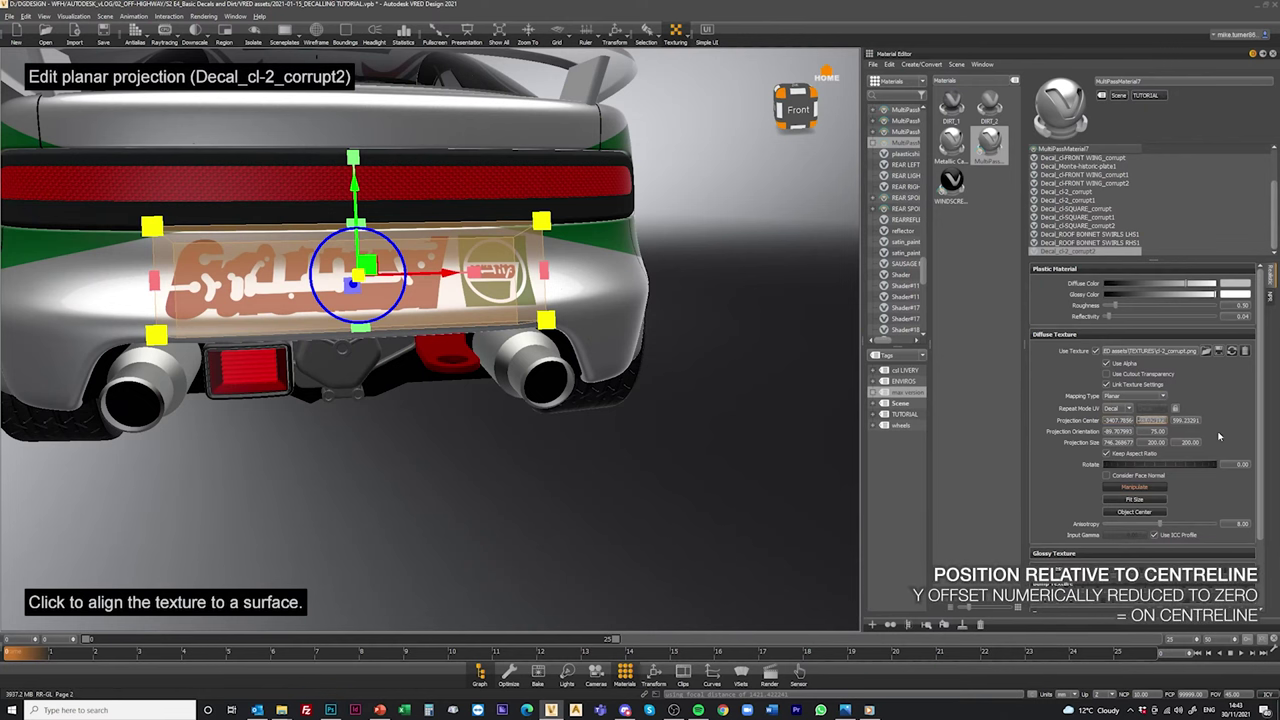
key(BackSpace)
text(0)
key(Return)
scroll(440, 390, down, 3)
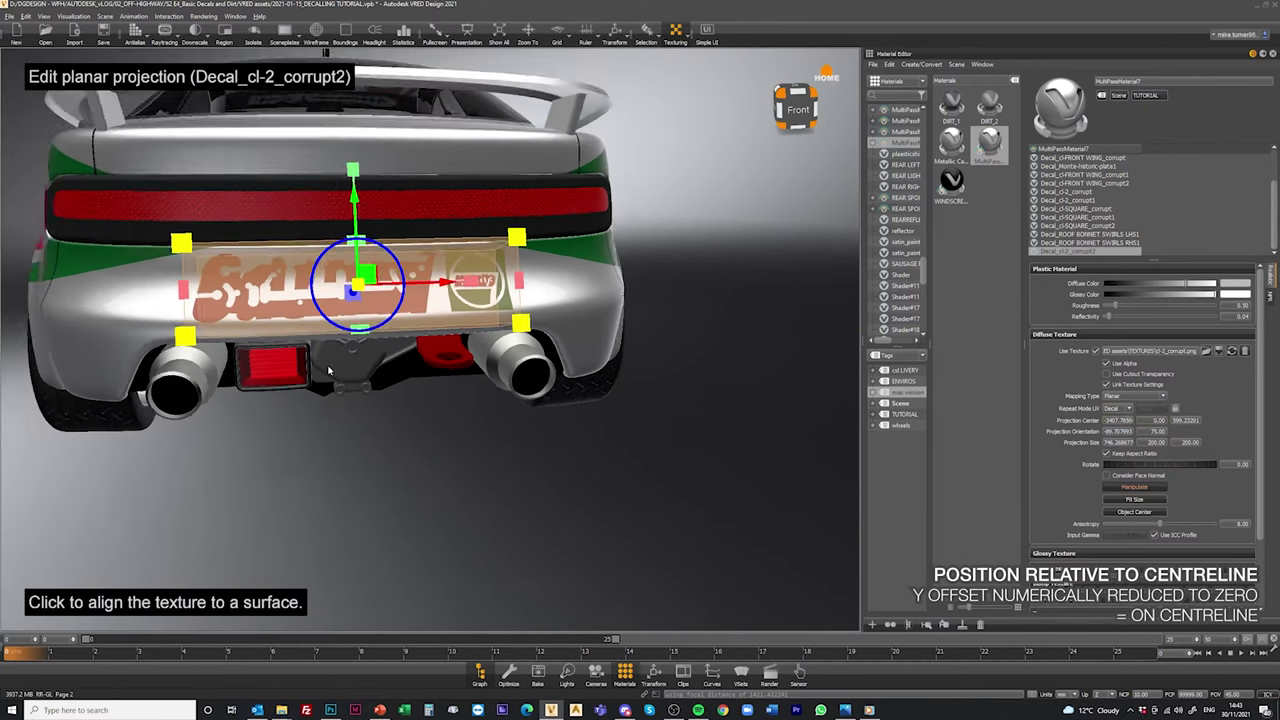
Leave texture editing and view the finished livery from the front and side of the car
click(676, 33)
drag(640, 300, 585, 320)
scroll(480, 335, down, 4)
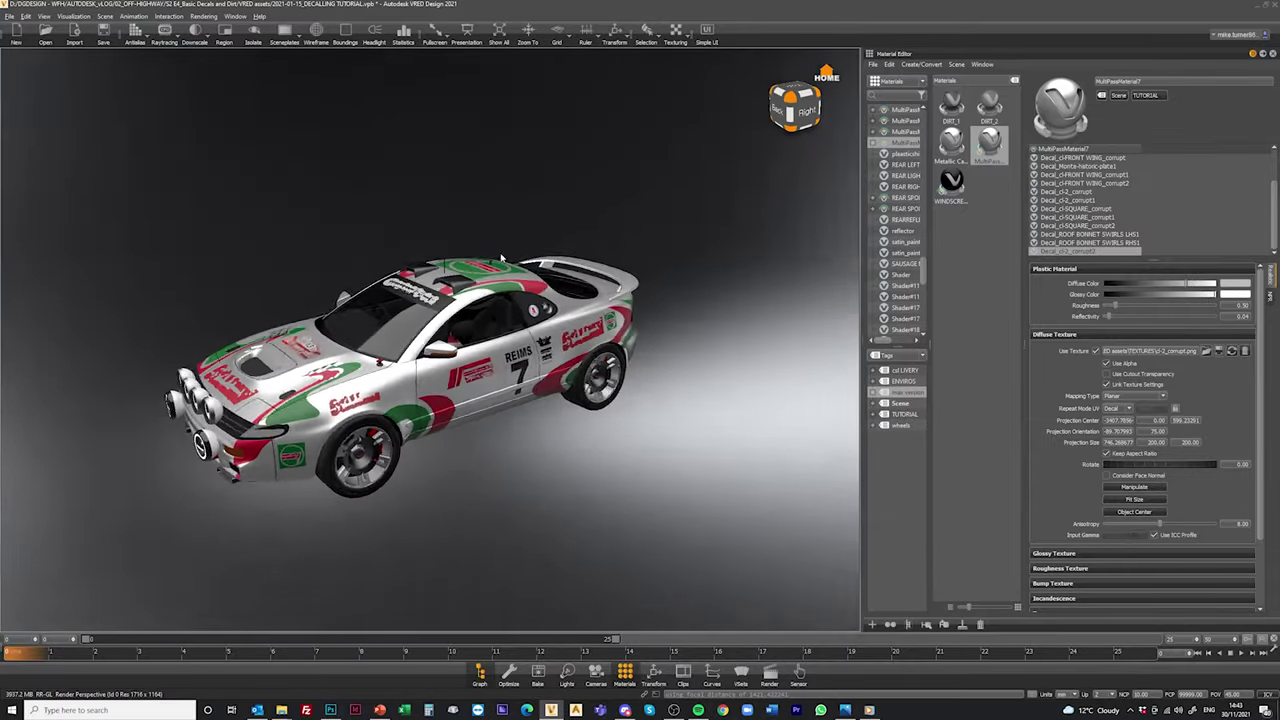
drag(350, 345, 430, 346)
scroll(535, 327, up, 2)
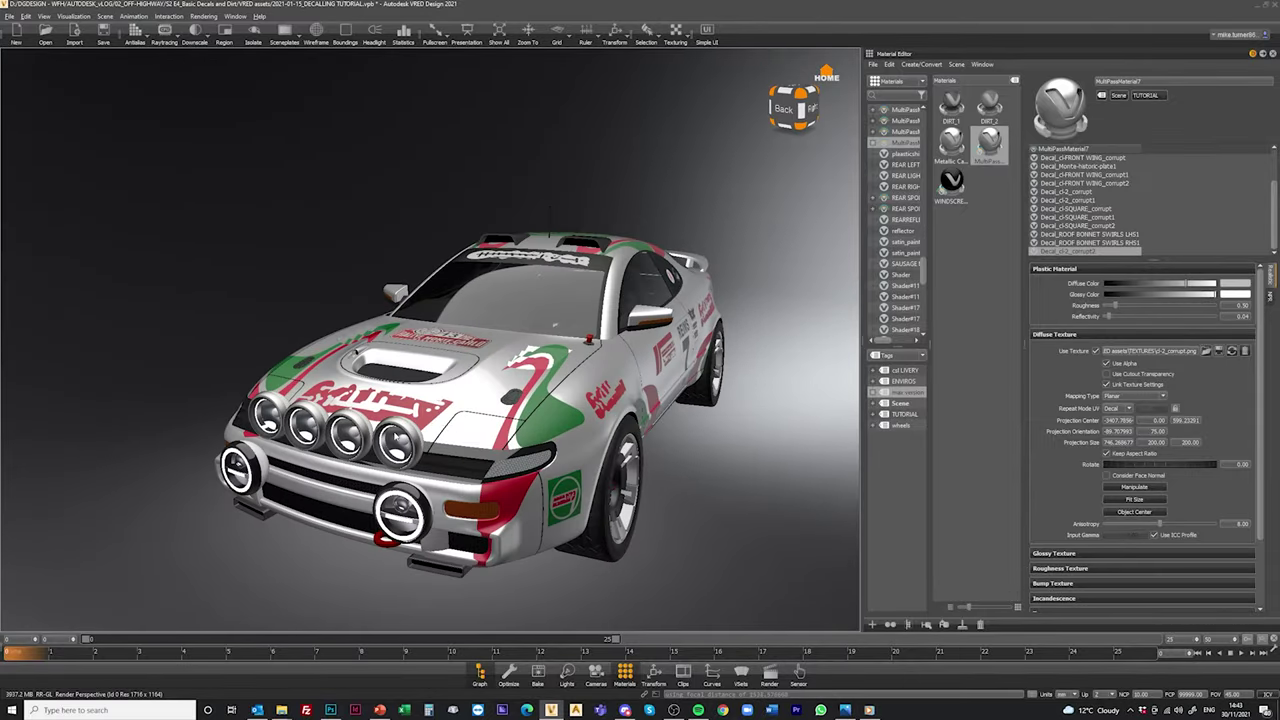
drag(555, 325, 387, 363)
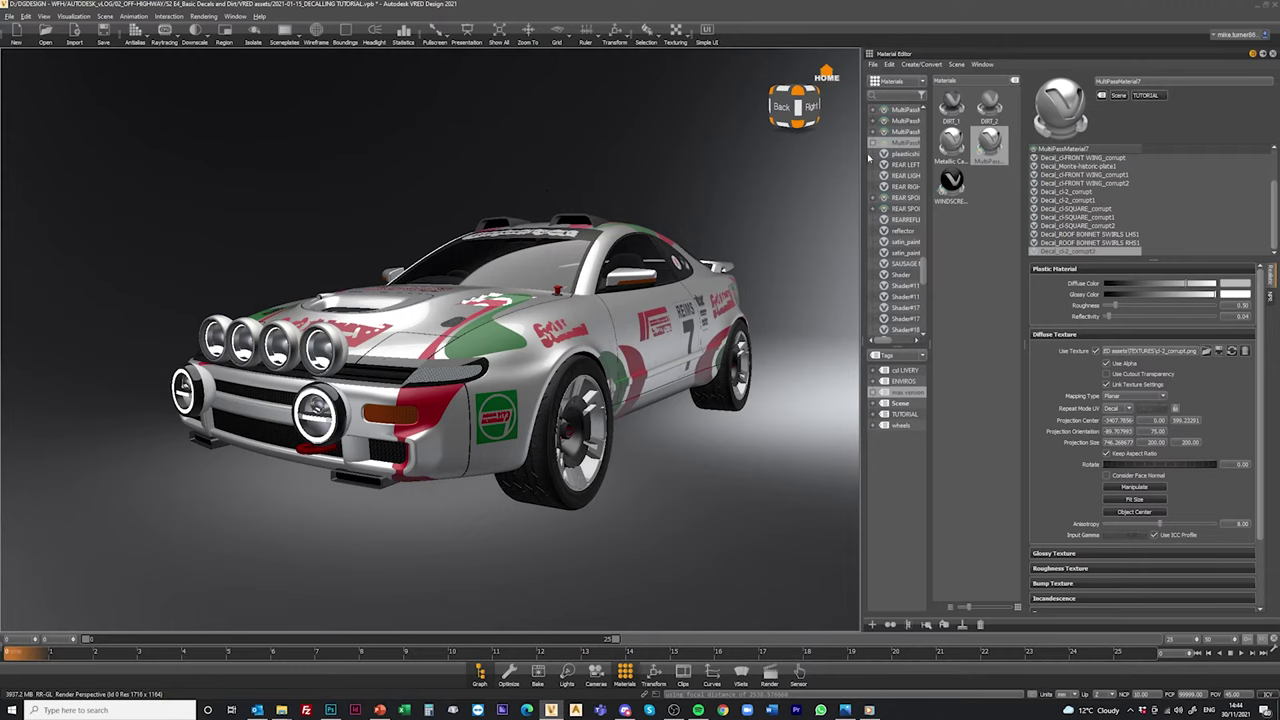
Open the DIRT_1 material's transparency settings and add DIRT_1 as a layer to the multipass material holding the decals
click(953, 109)
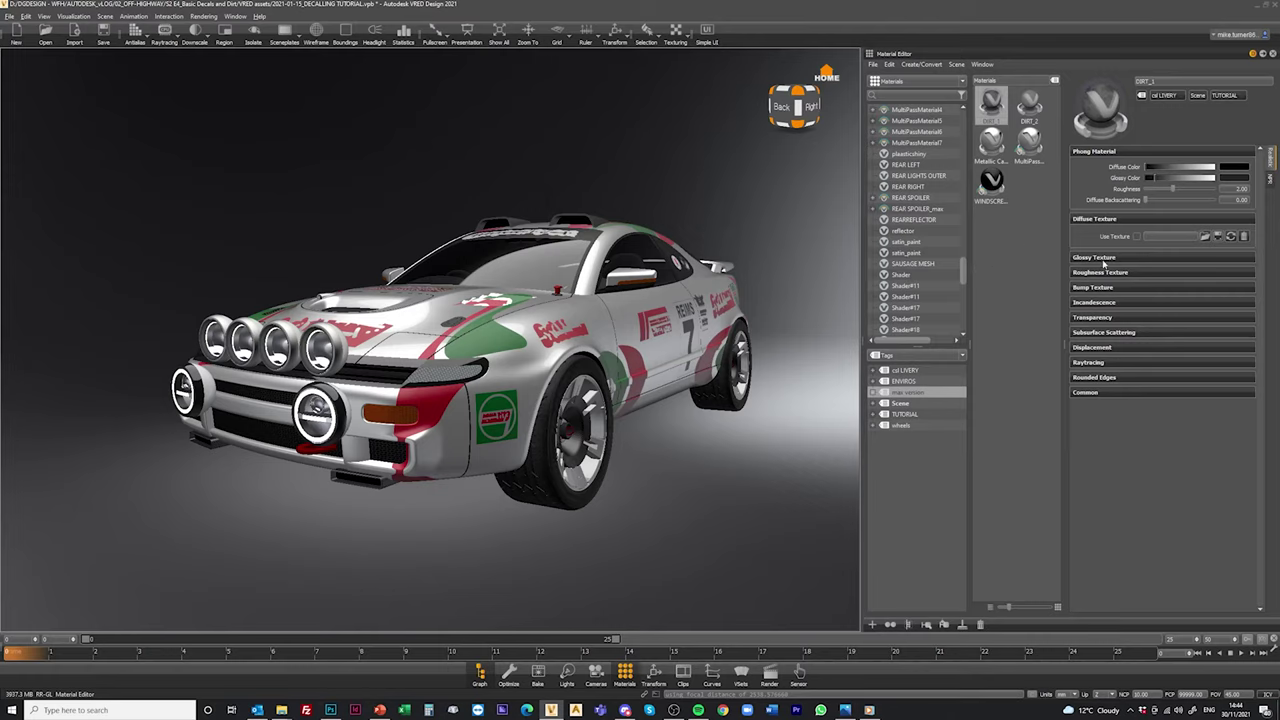
click(1090, 318)
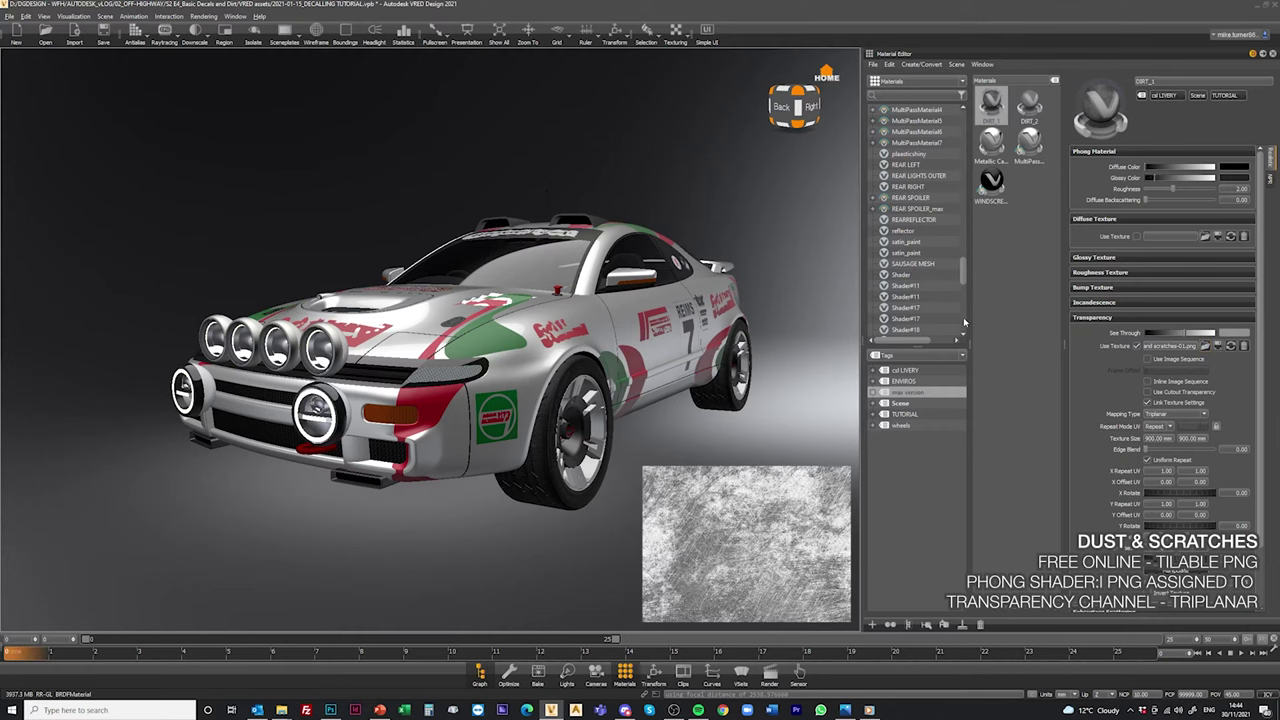
drag(567, 268, 478, 343)
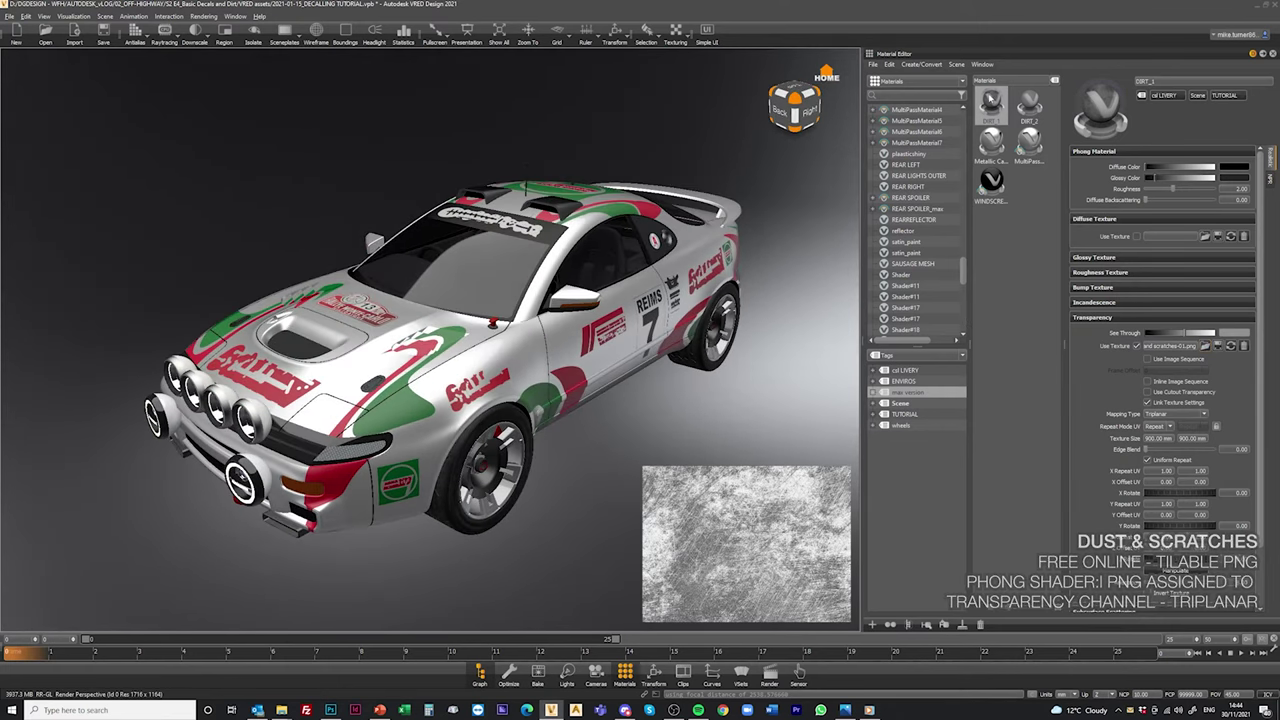
drag(990, 99, 1032, 141)
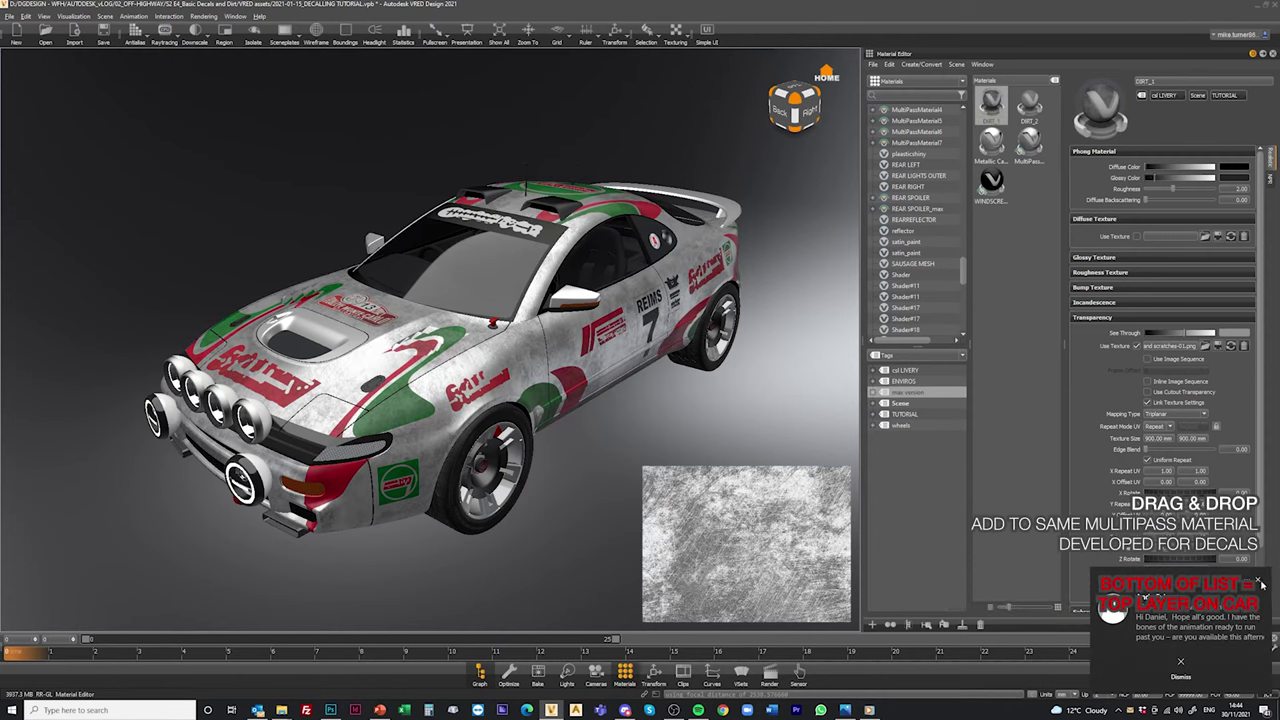
click(1262, 585)
View the dust and scratches layer over the bonnet and front decals up close
drag(399, 414, 343, 385)
scroll(343, 385, up, 3)
middle_drag(343, 385, 437, 392)
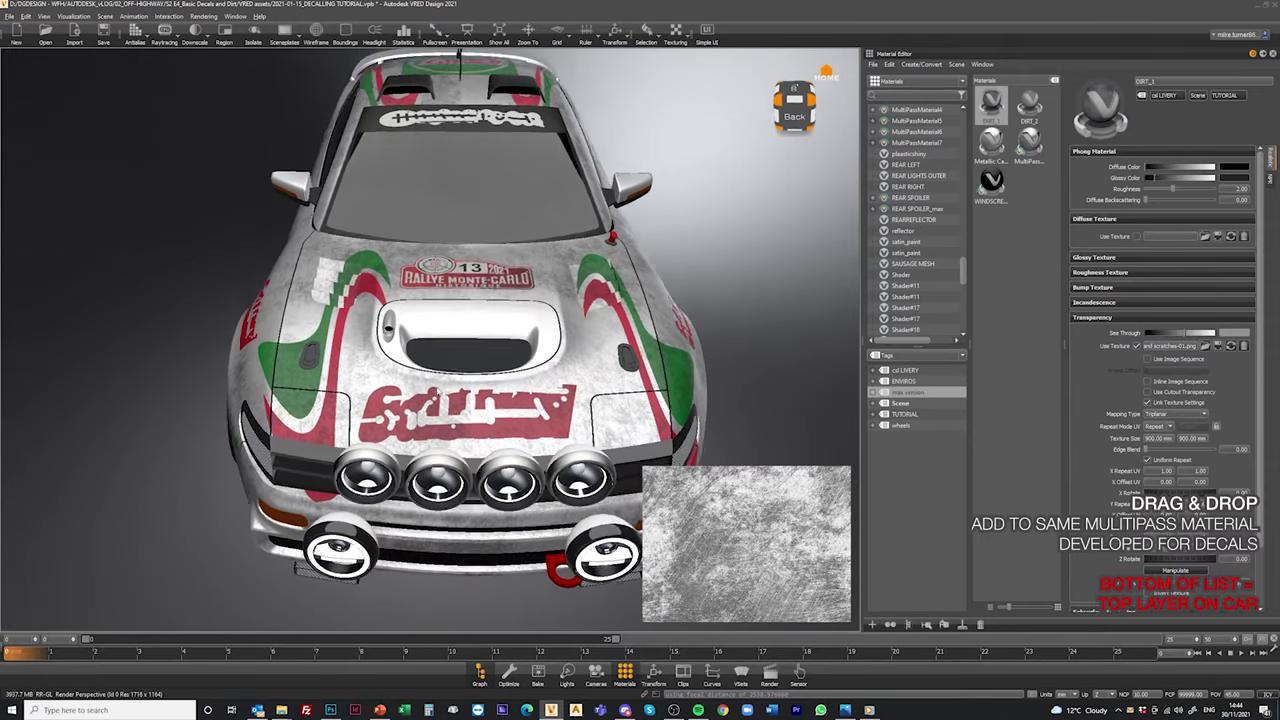
drag(437, 391, 435, 396)
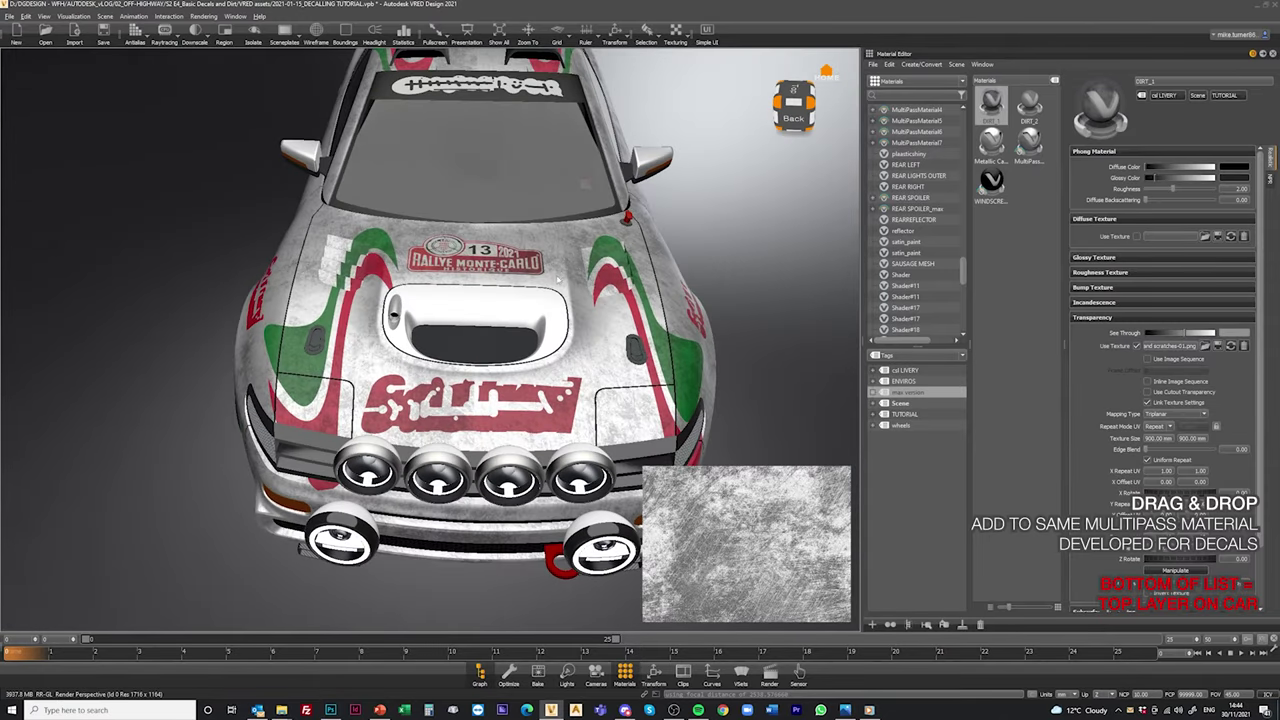
Add the DIRT_2 material to MultiPassMaterial7 as the last layer in its list, after DIRT_1
drag(558, 274, 428, 320)
scroll(428, 320, down, 3)
drag(640, 400, 534, 404)
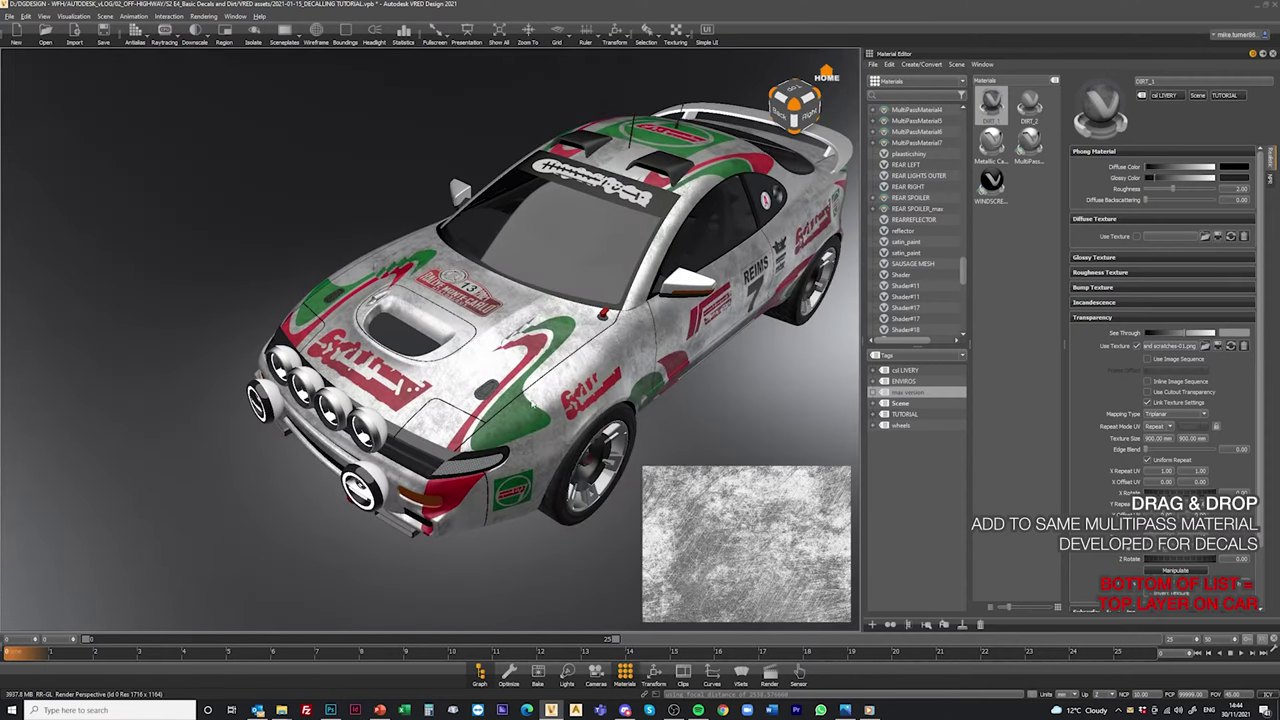
drag(700, 233, 775, 265)
click(1027, 104)
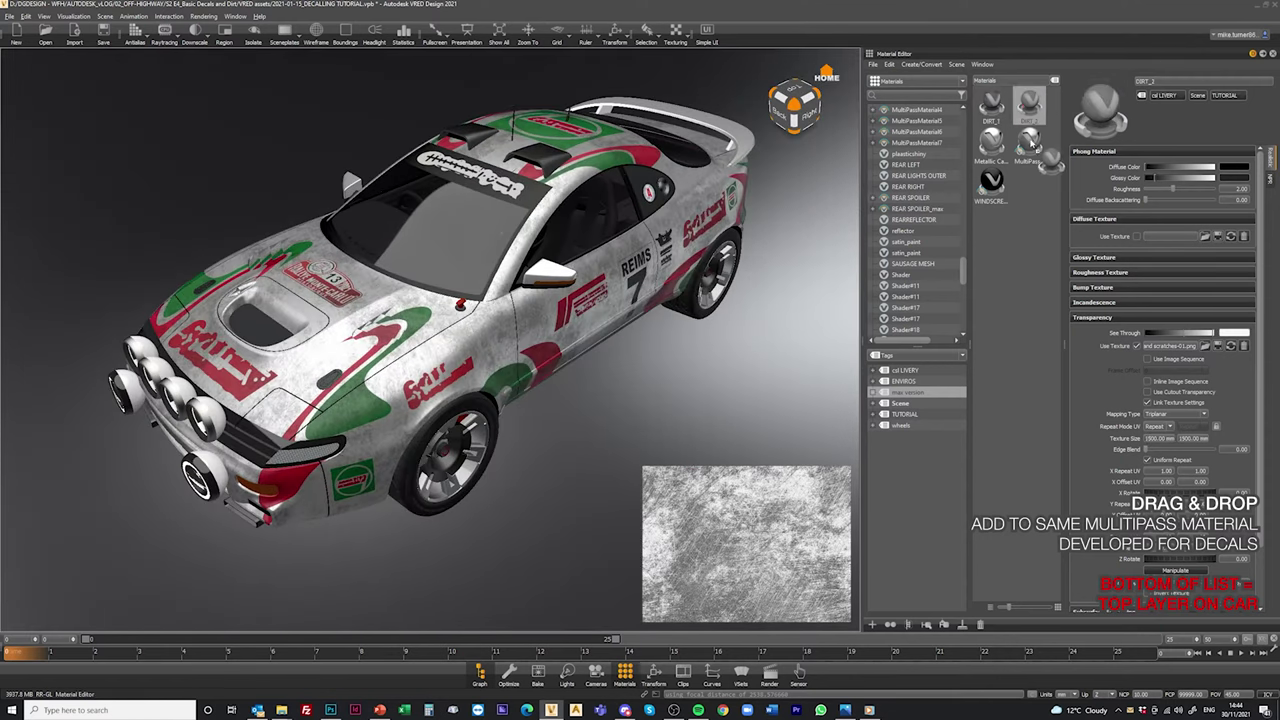
click(1030, 144)
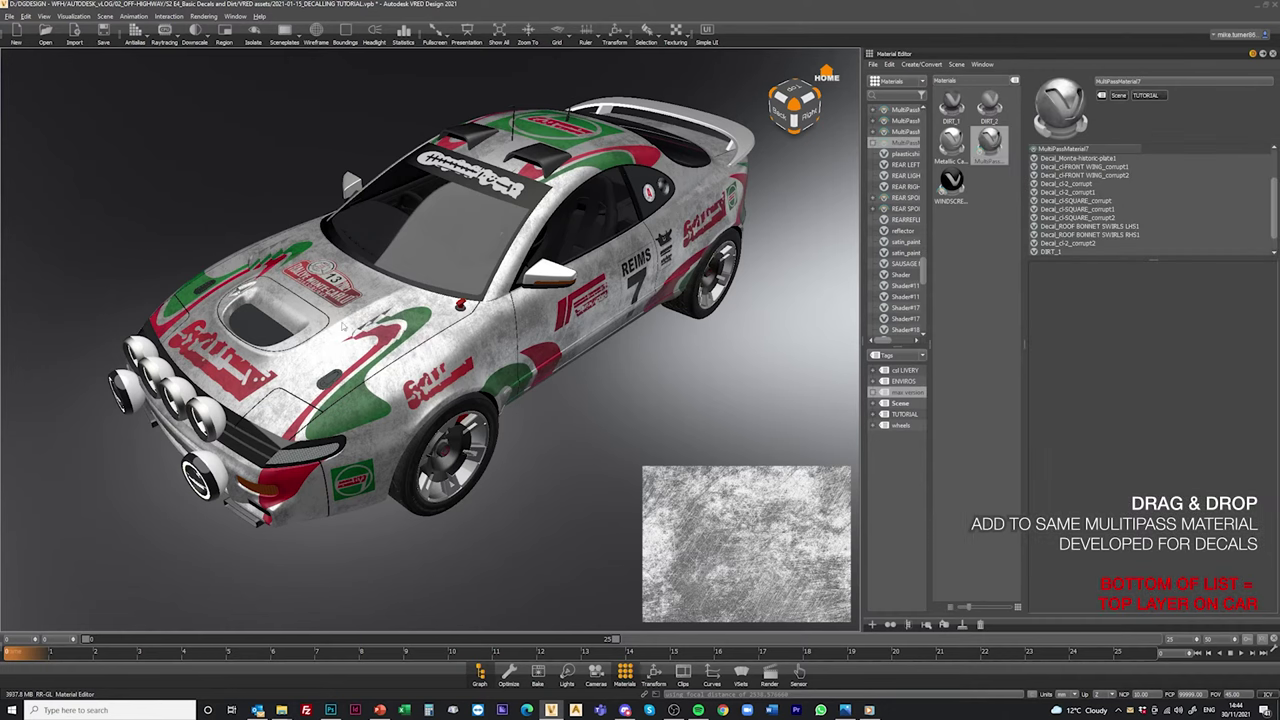
scroll(516, 280, up, 1)
drag(1067, 224, 1068, 217)
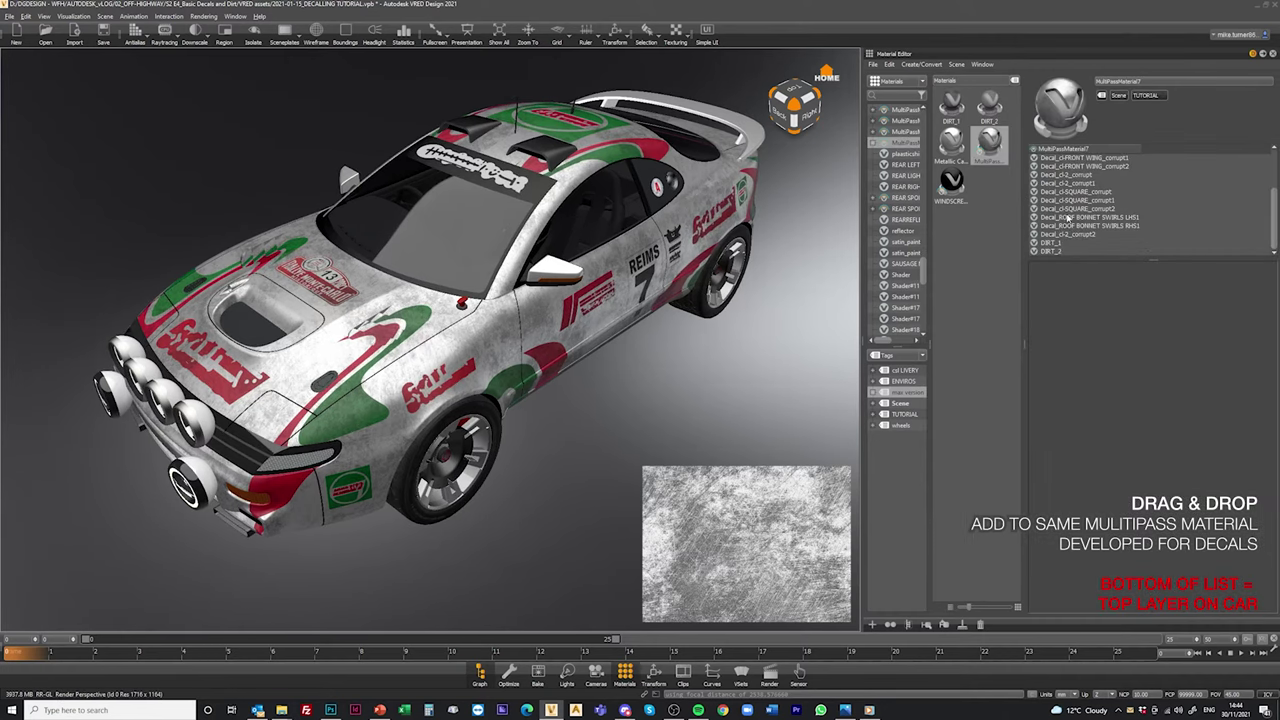
Close the Material Editor and render a low front three-quarter view of the car with raytracing and antialiasing turned on
drag(365, 313, 235, 198)
scroll(383, 297, up, 1)
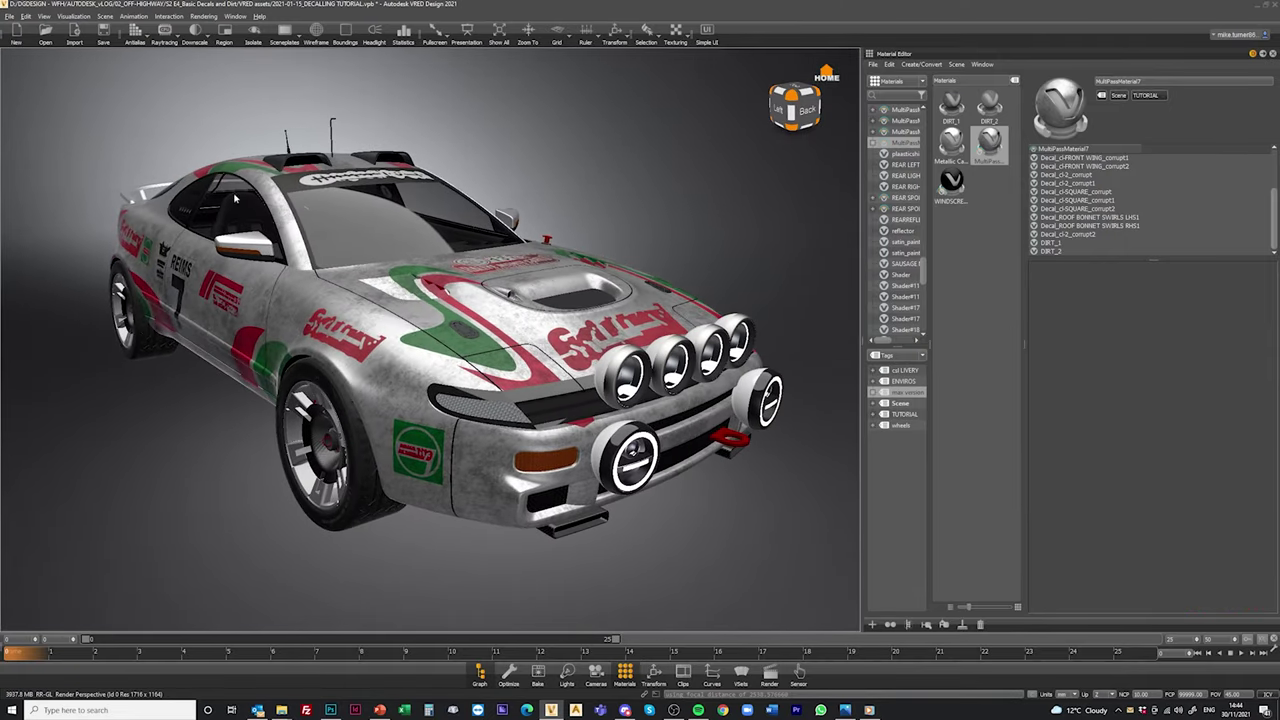
click(1272, 54)
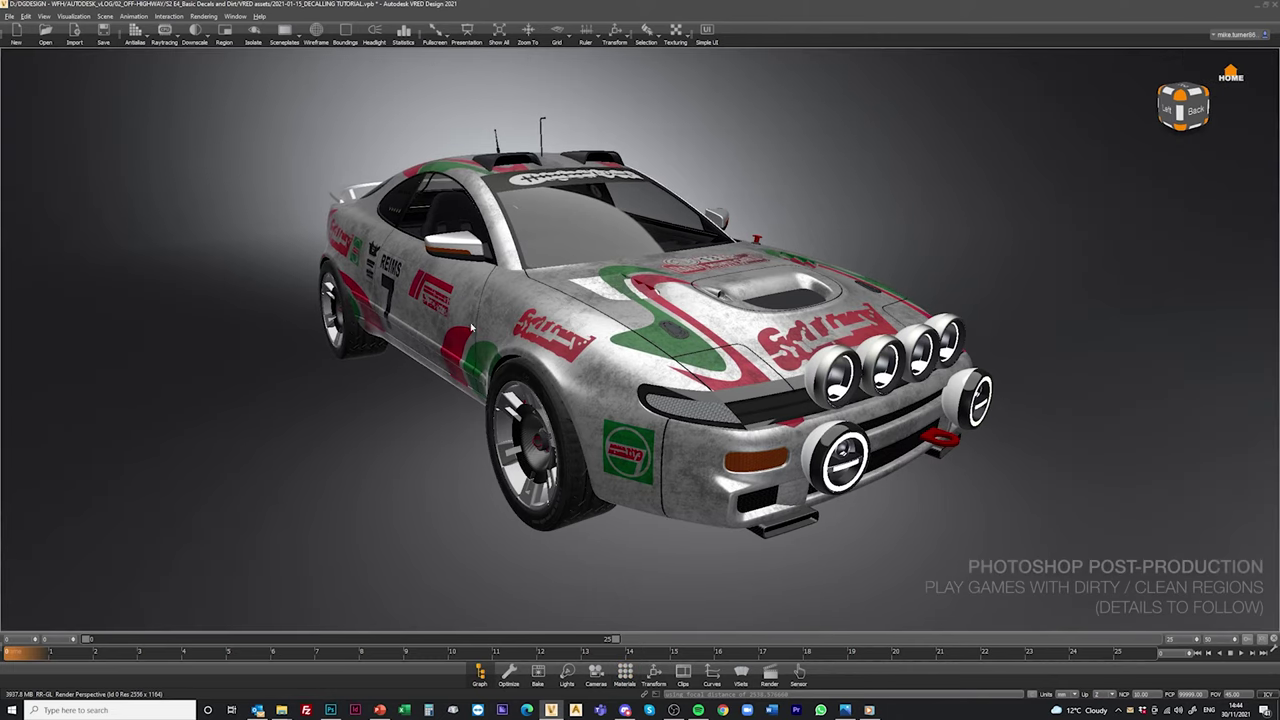
drag(560, 215, 474, 246)
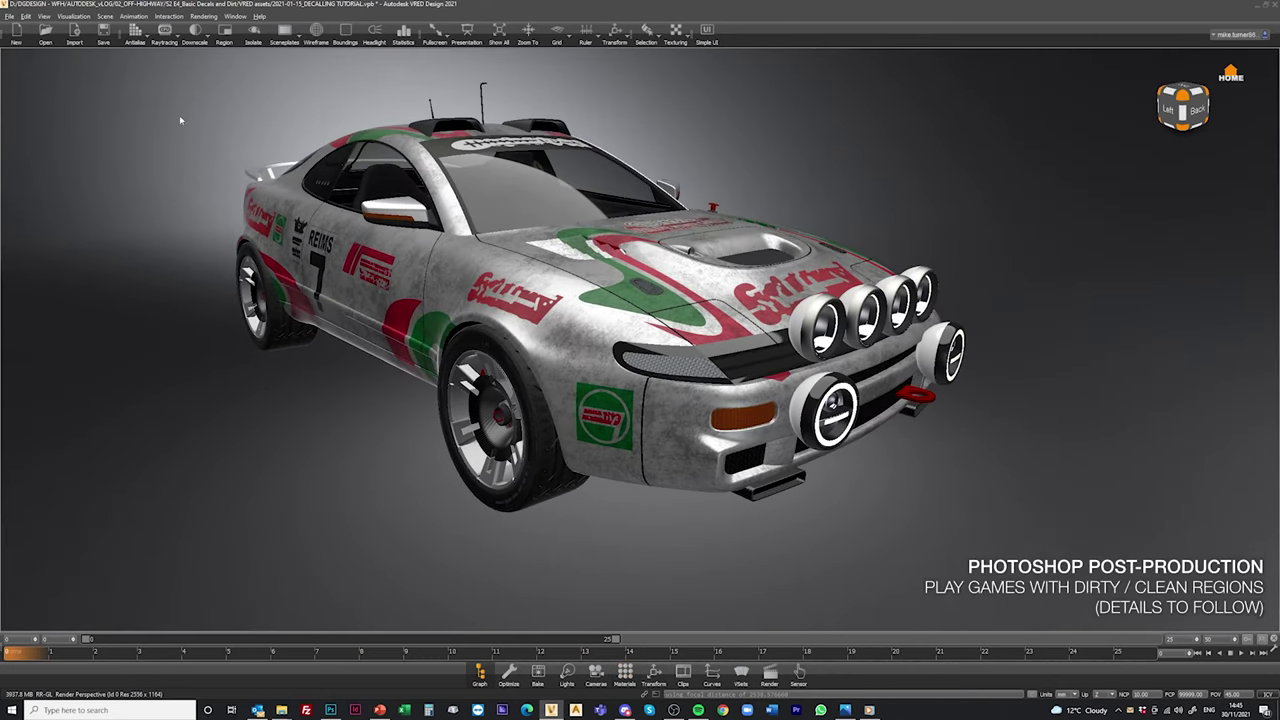
click(165, 30)
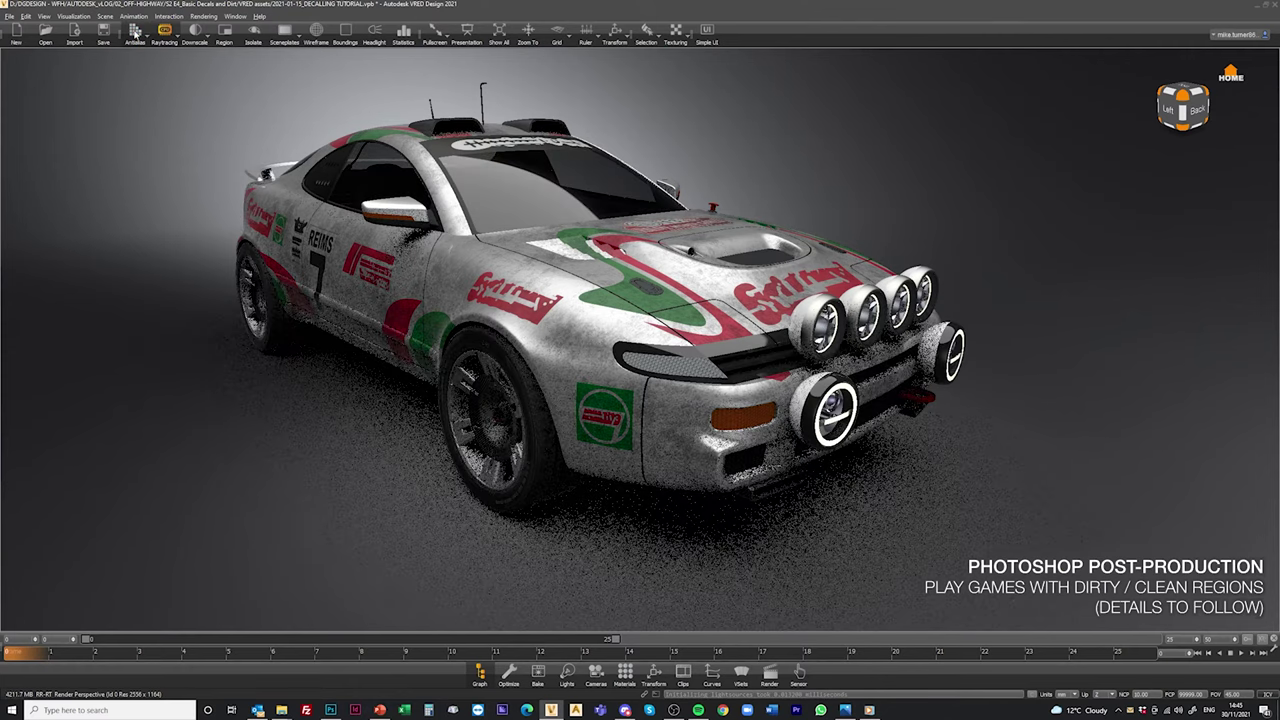
click(136, 32)
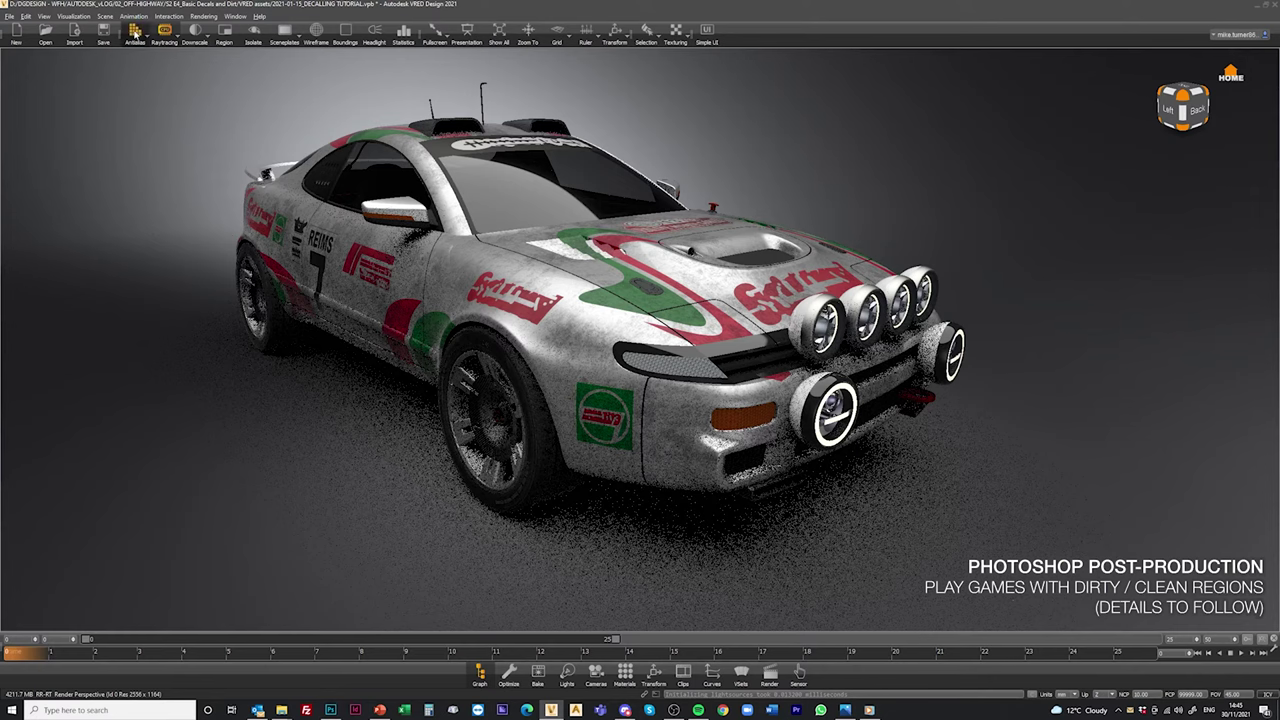